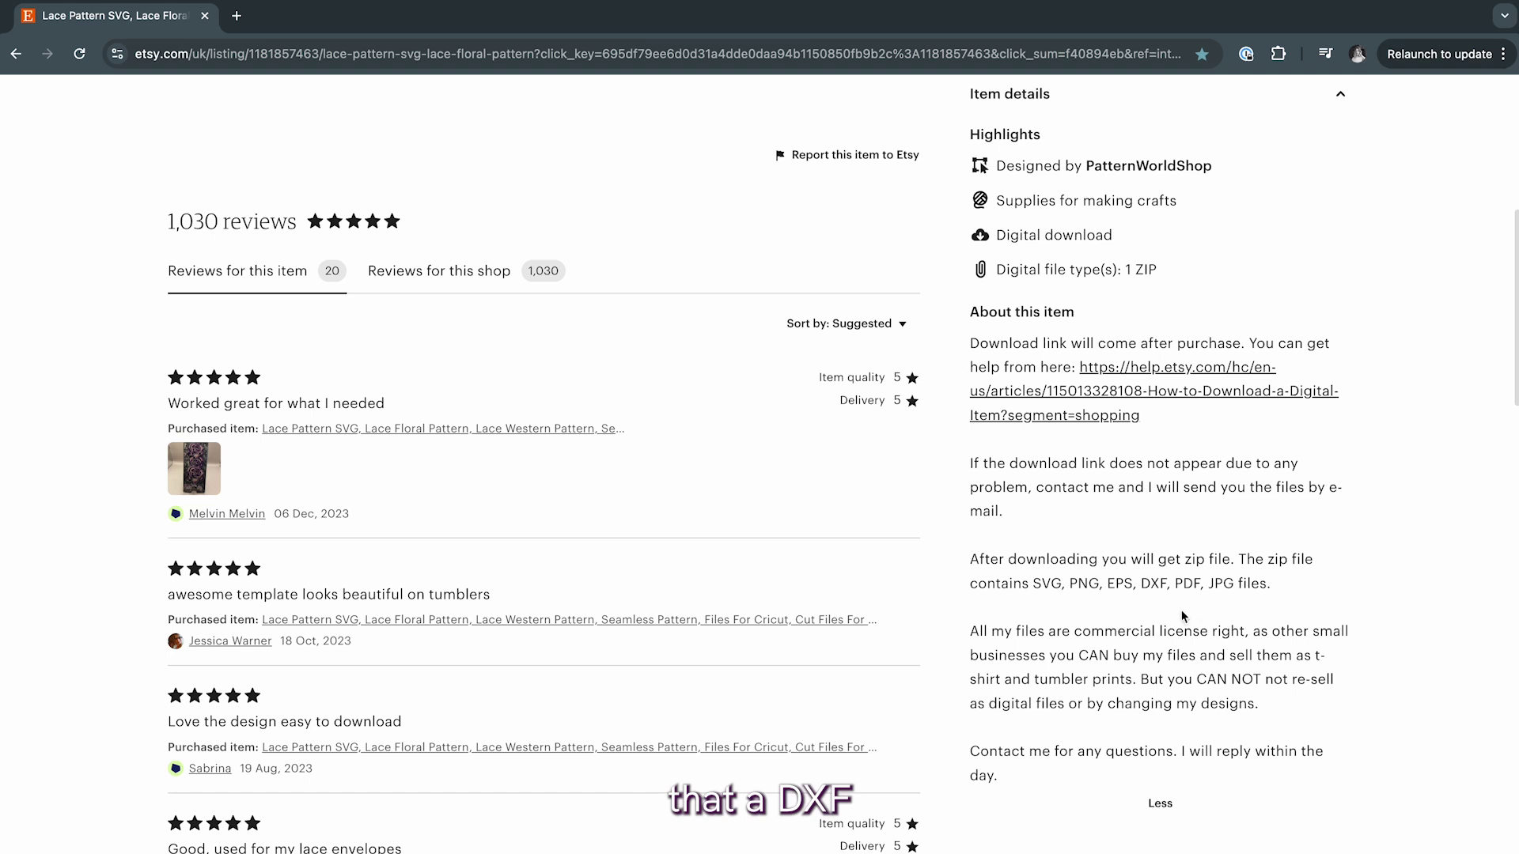
# Open LacePattern.dxf in Illustrator and paste its lace artwork into the Untitled-2 document, beside the artboard.
pyautogui.moveTo(1141, 585); pyautogui.dragTo(1168, 587)
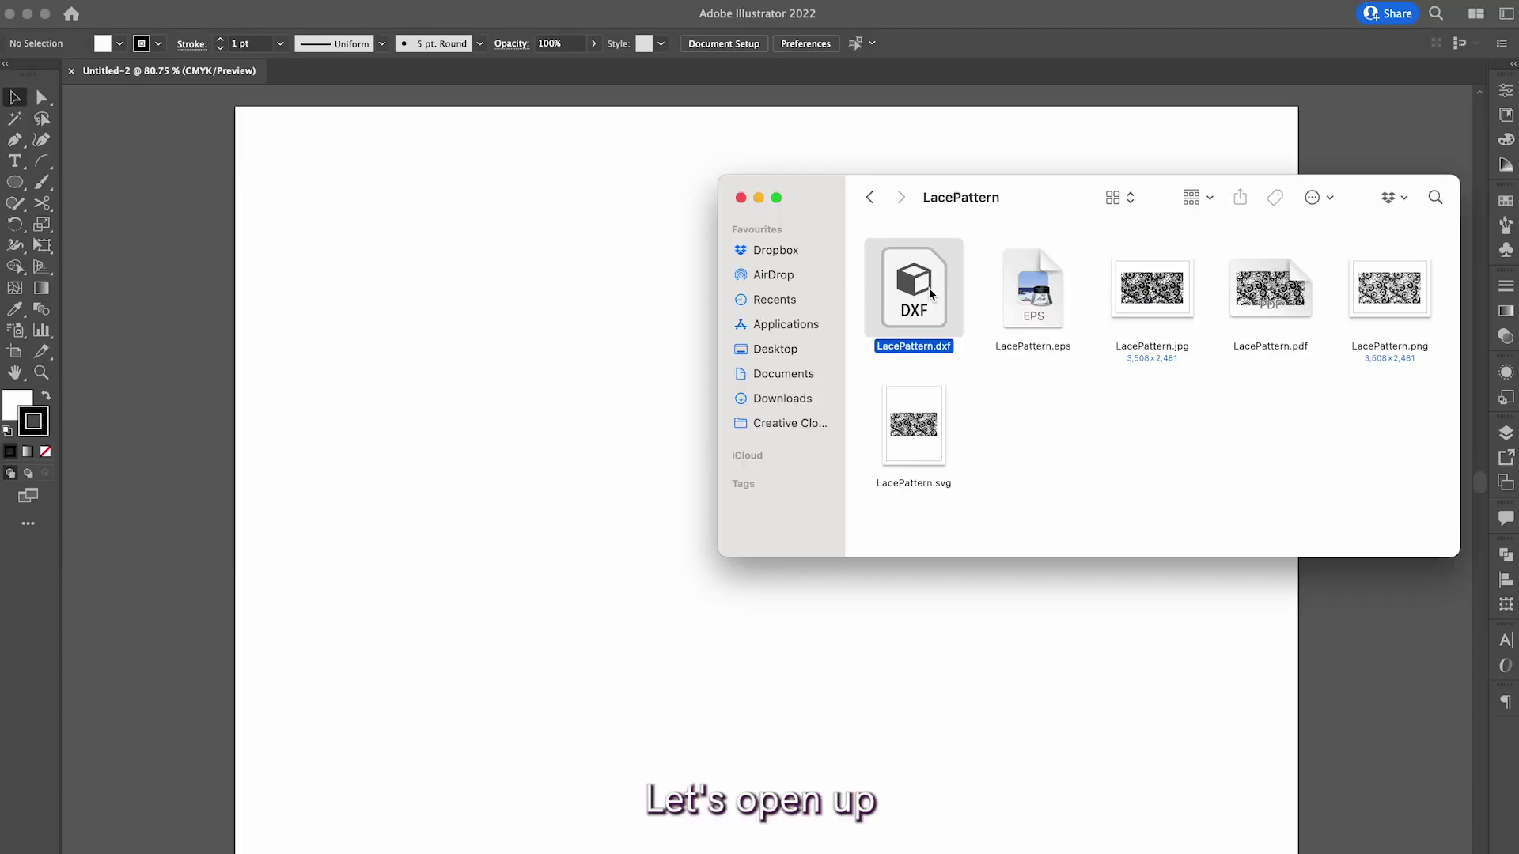
pyautogui.moveTo(929, 287); pyautogui.dragTo(930, 305)
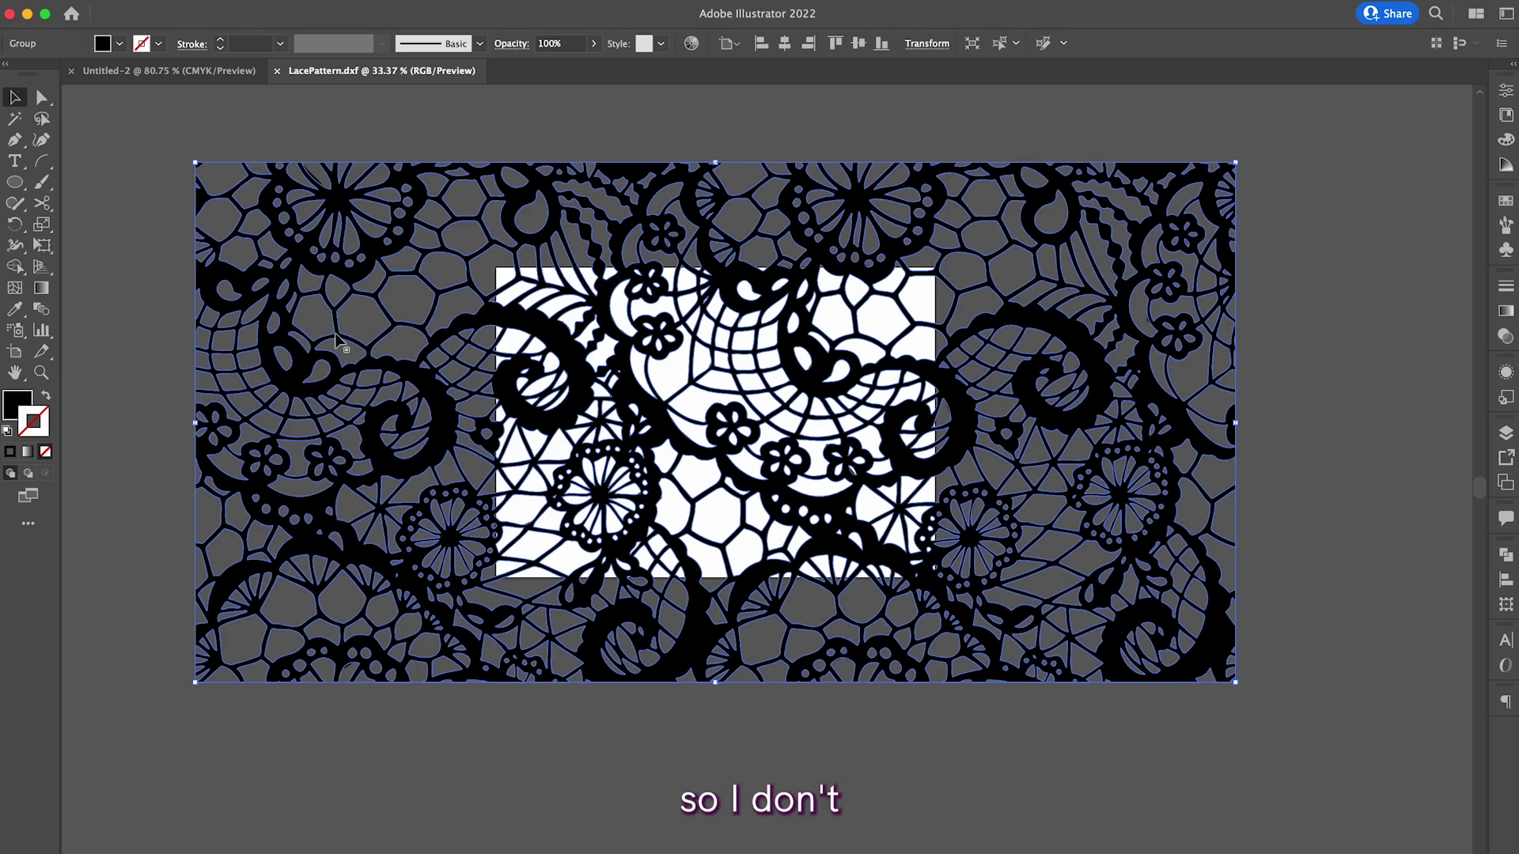
pyautogui.click(212, 71)
pyautogui.press('super+v')
pyautogui.keyDown('alt'); pyautogui.scroll(-5, 825, 486); pyautogui.keyUp('alt')
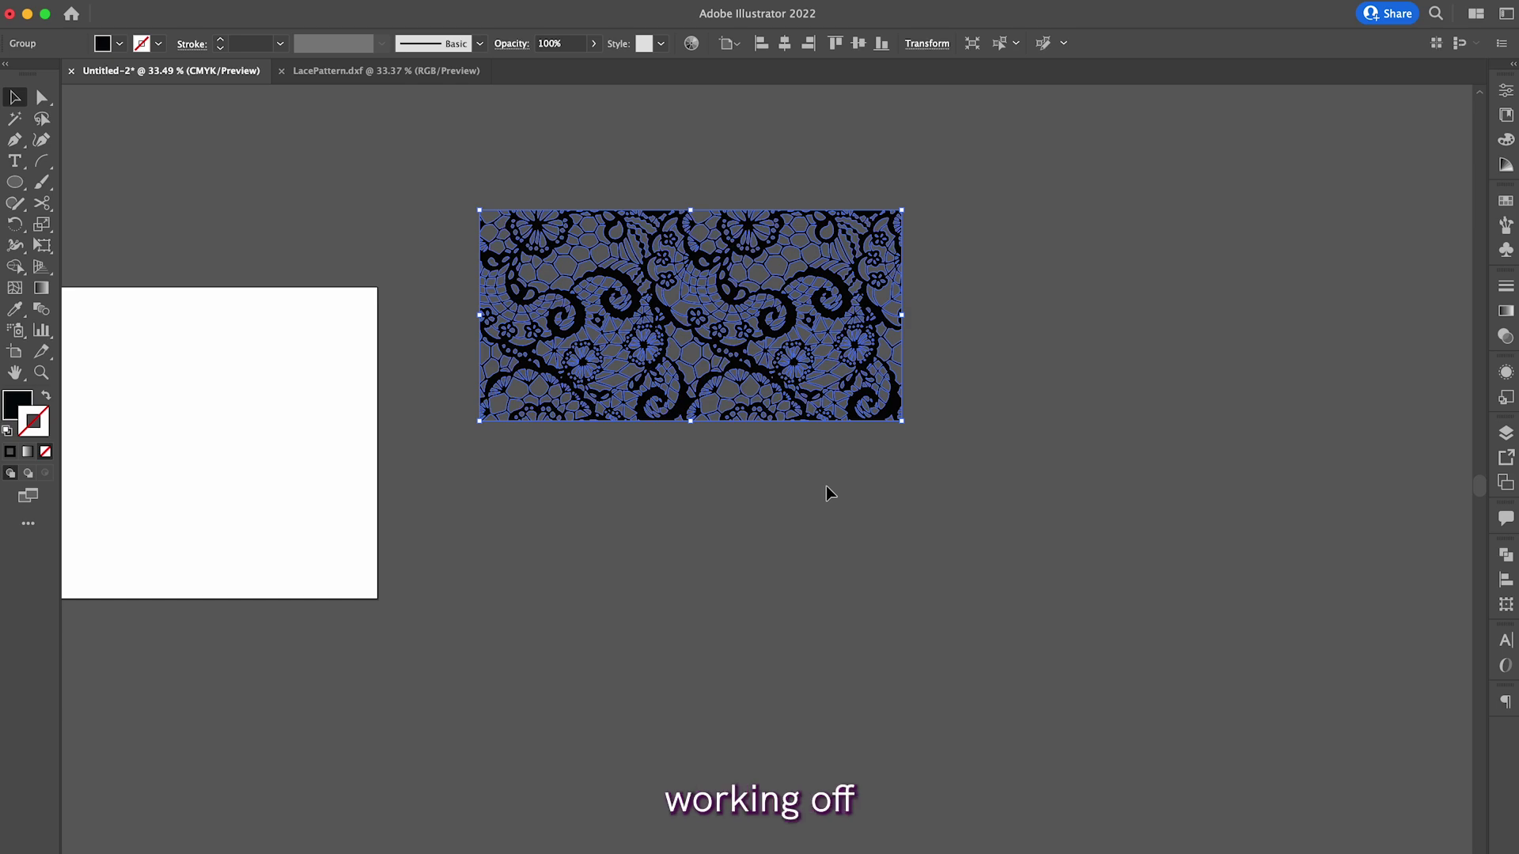
pyautogui.keyDown('alt'); pyautogui.scroll(2, 825, 486); pyautogui.keyUp('alt')
pyautogui.keyDown('alt'); pyautogui.scroll(2, 780, 491); pyautogui.keyUp('alt')
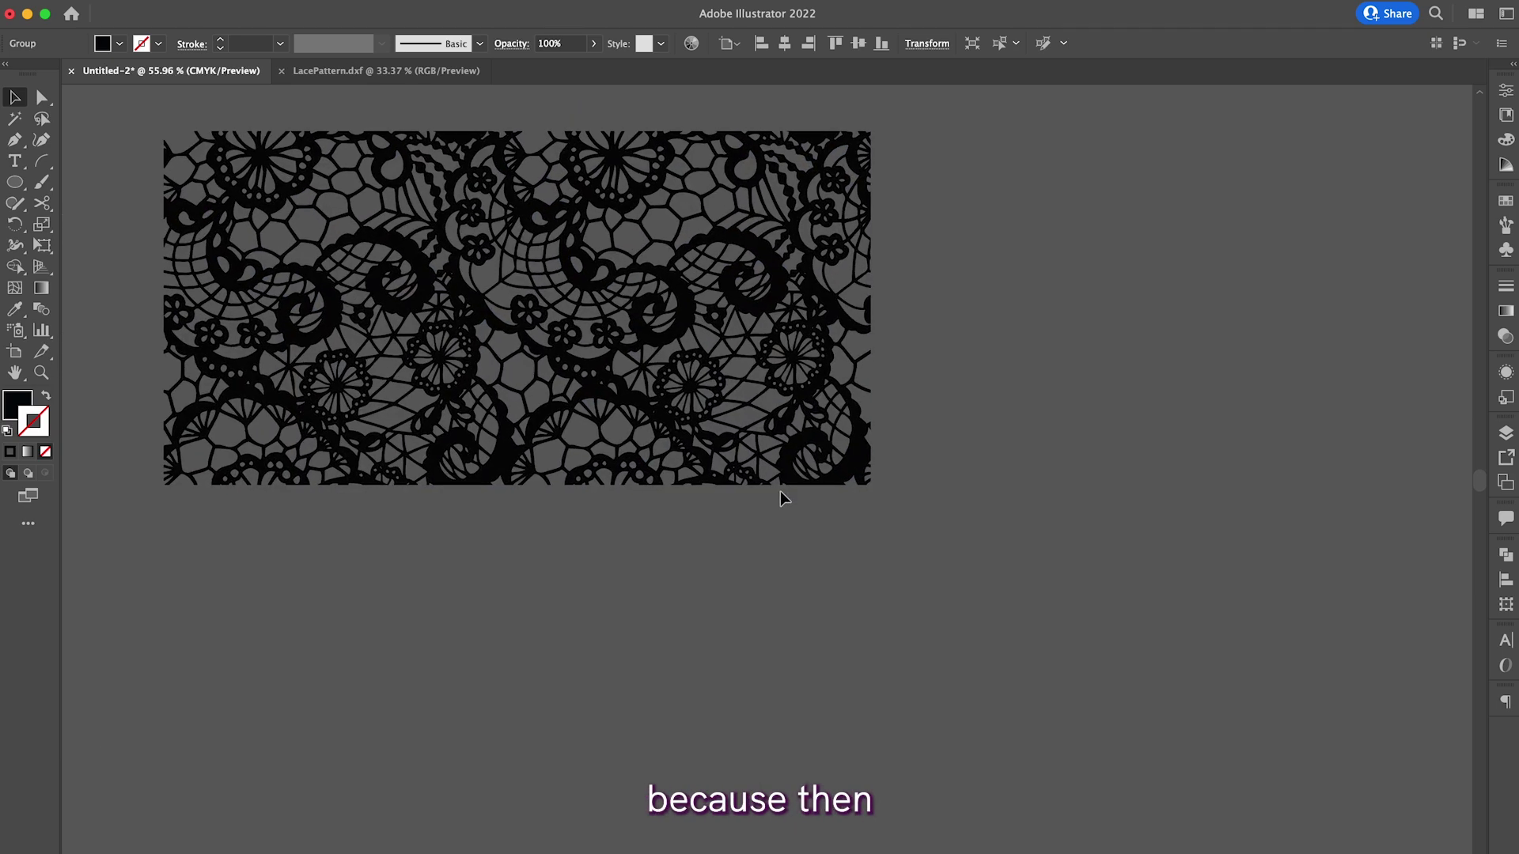
pyautogui.scroll(2, 780, 491)
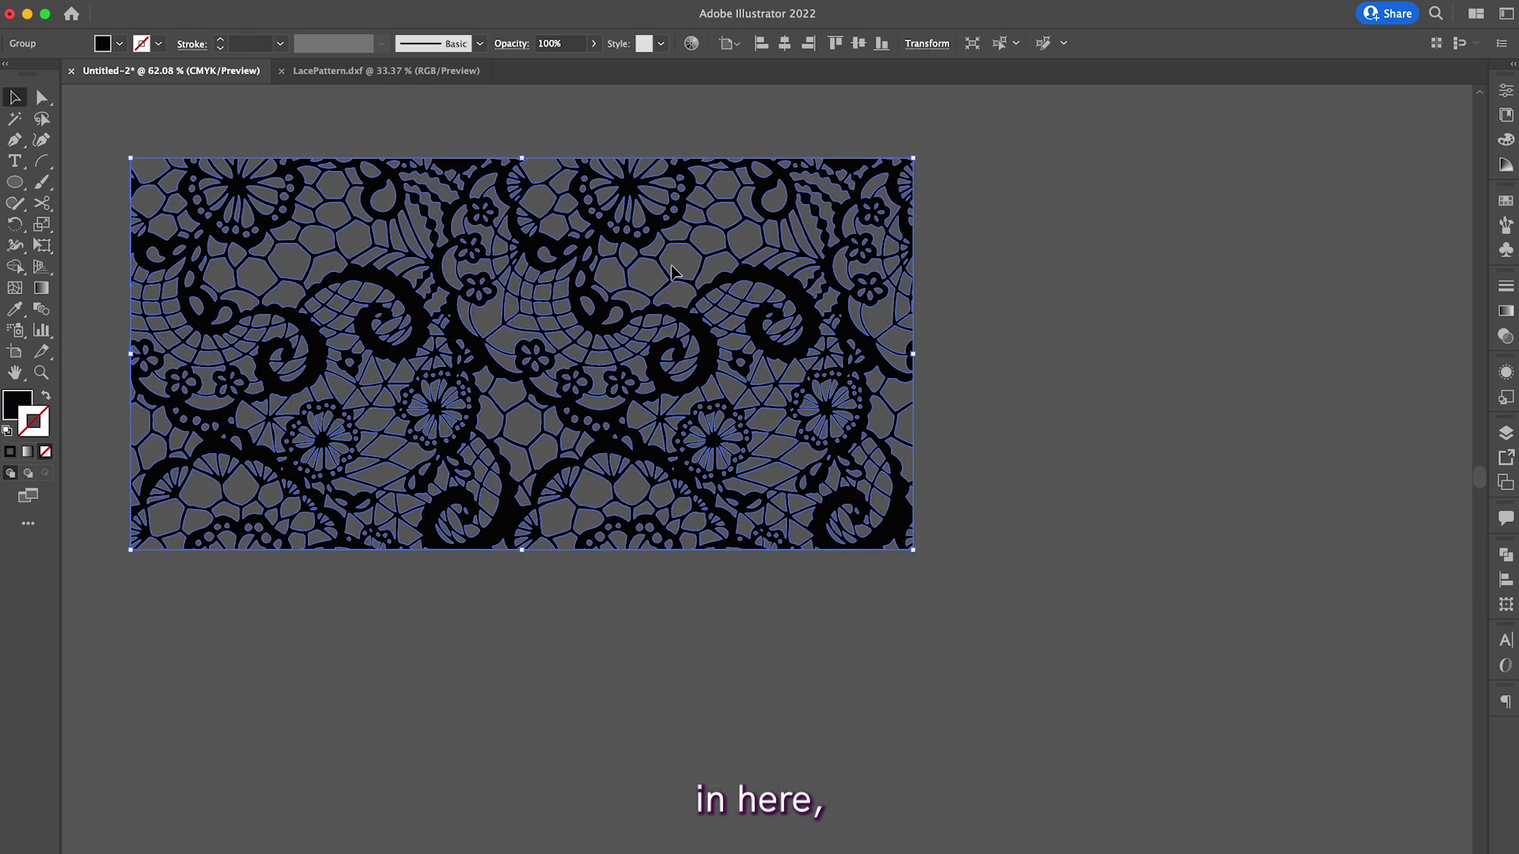
pyautogui.click(1009, 334)
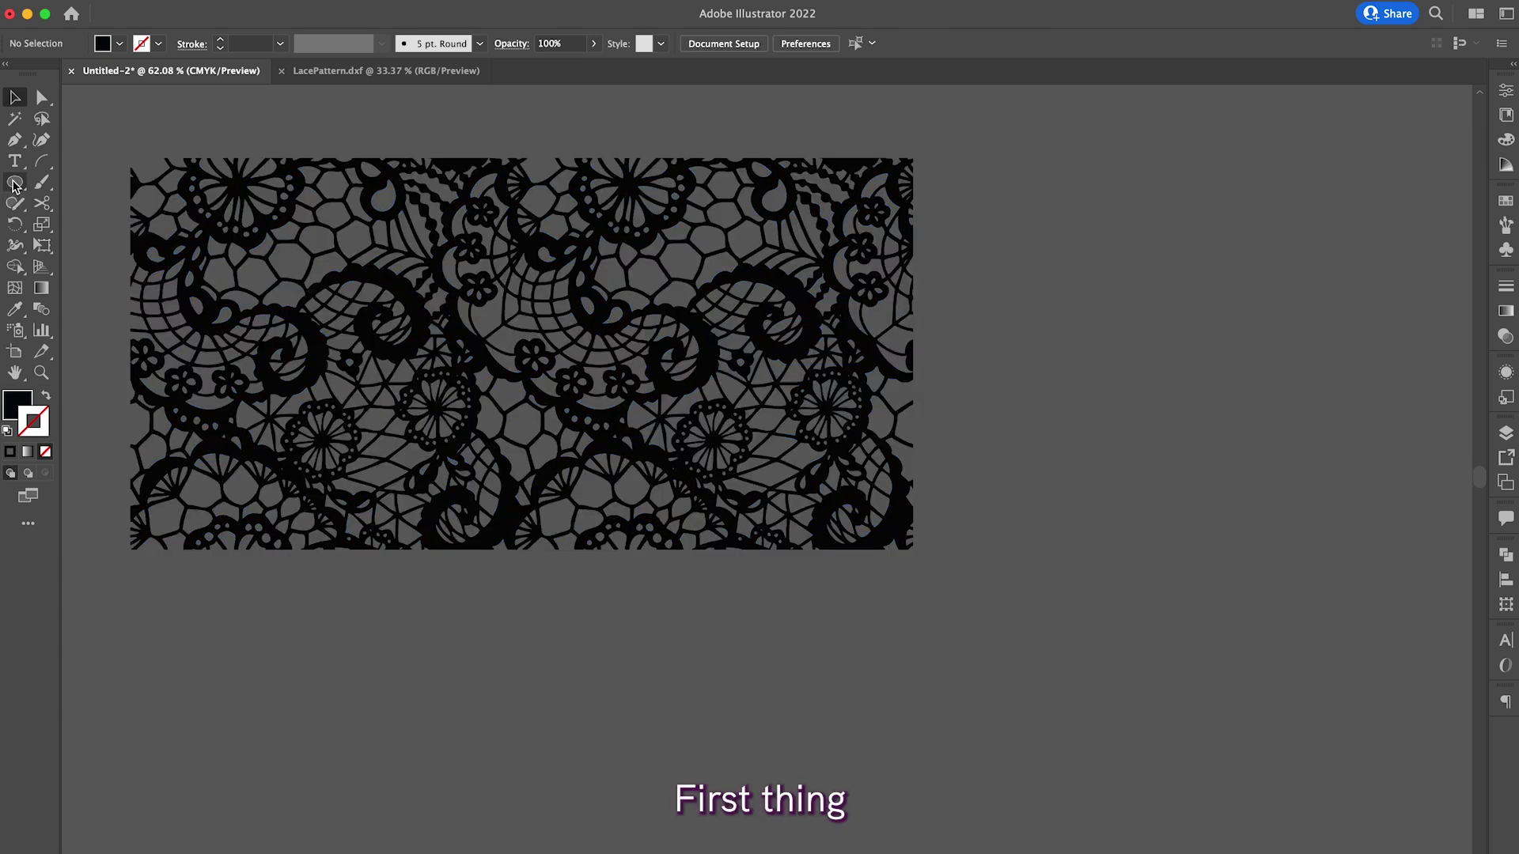
# Create a 75 mm by 75 mm rectangle in the empty canvas area beside the lace pattern.
pyautogui.click(14, 184)
pyautogui.click(102, 181)
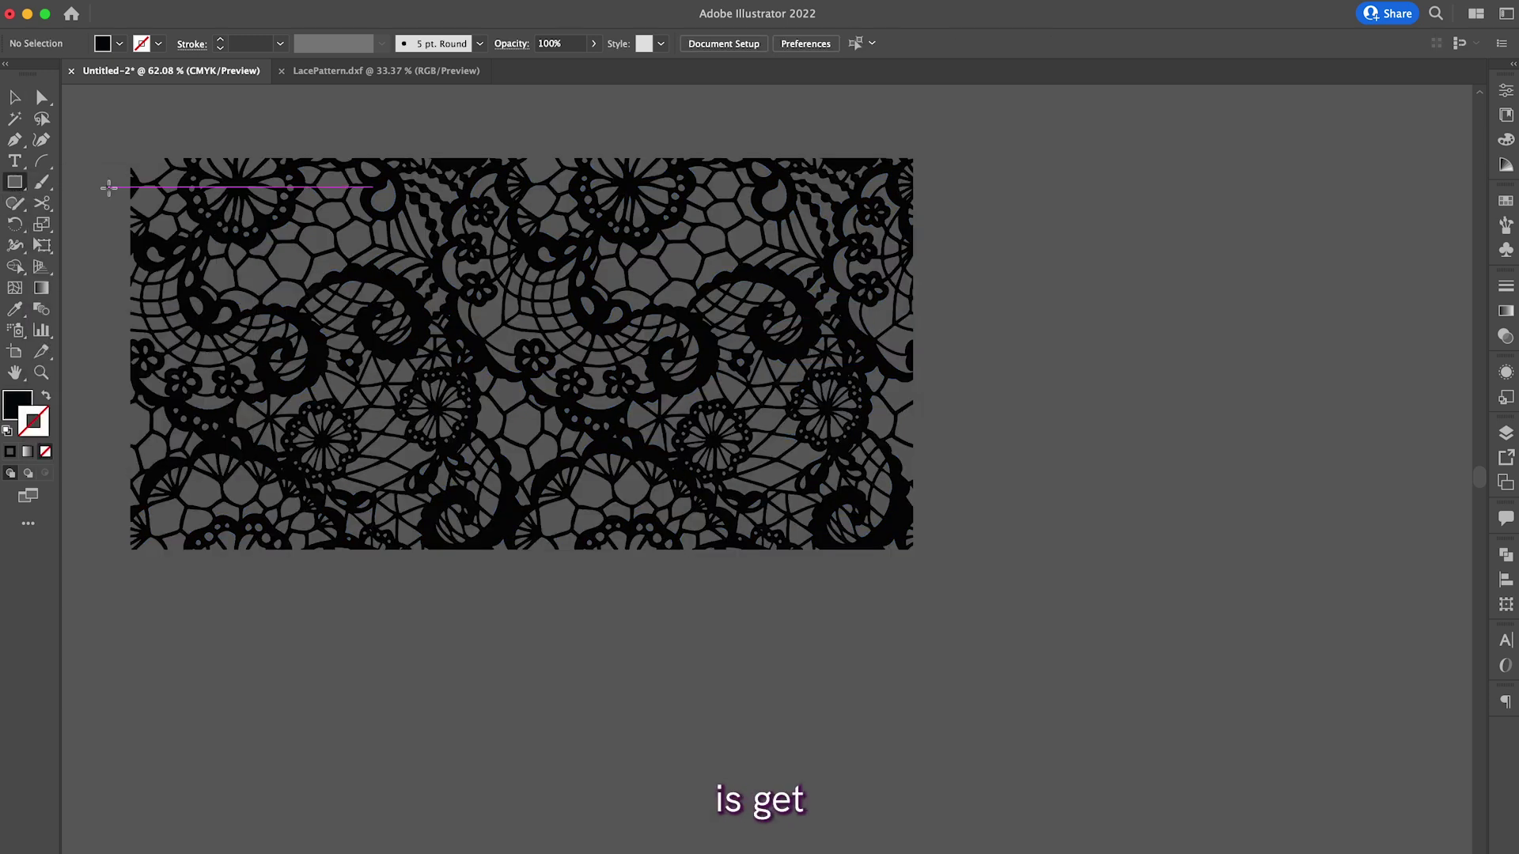
pyautogui.click(1116, 494)
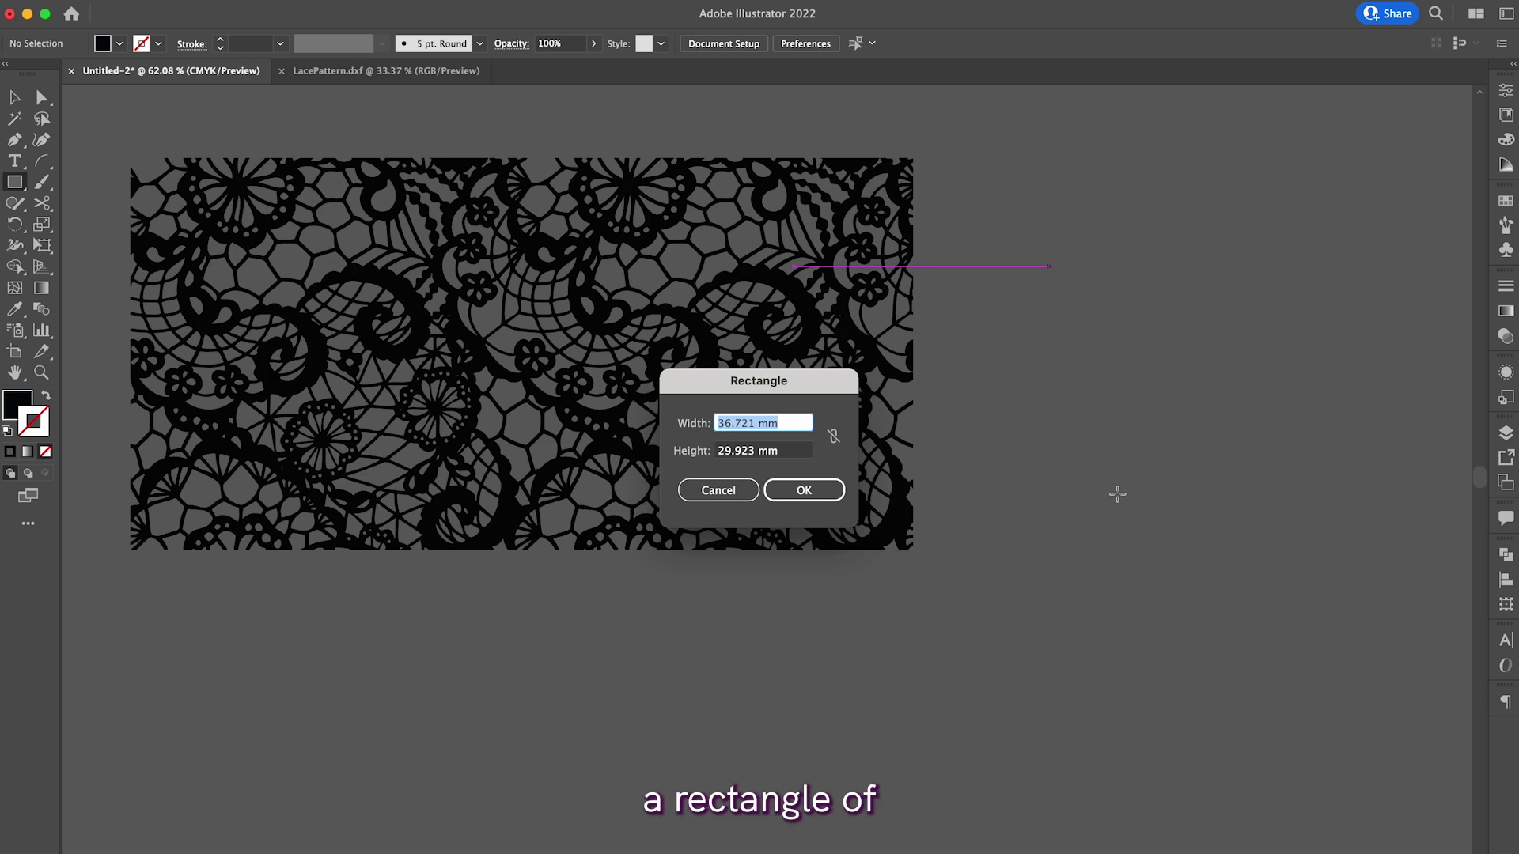
pyautogui.write('75')
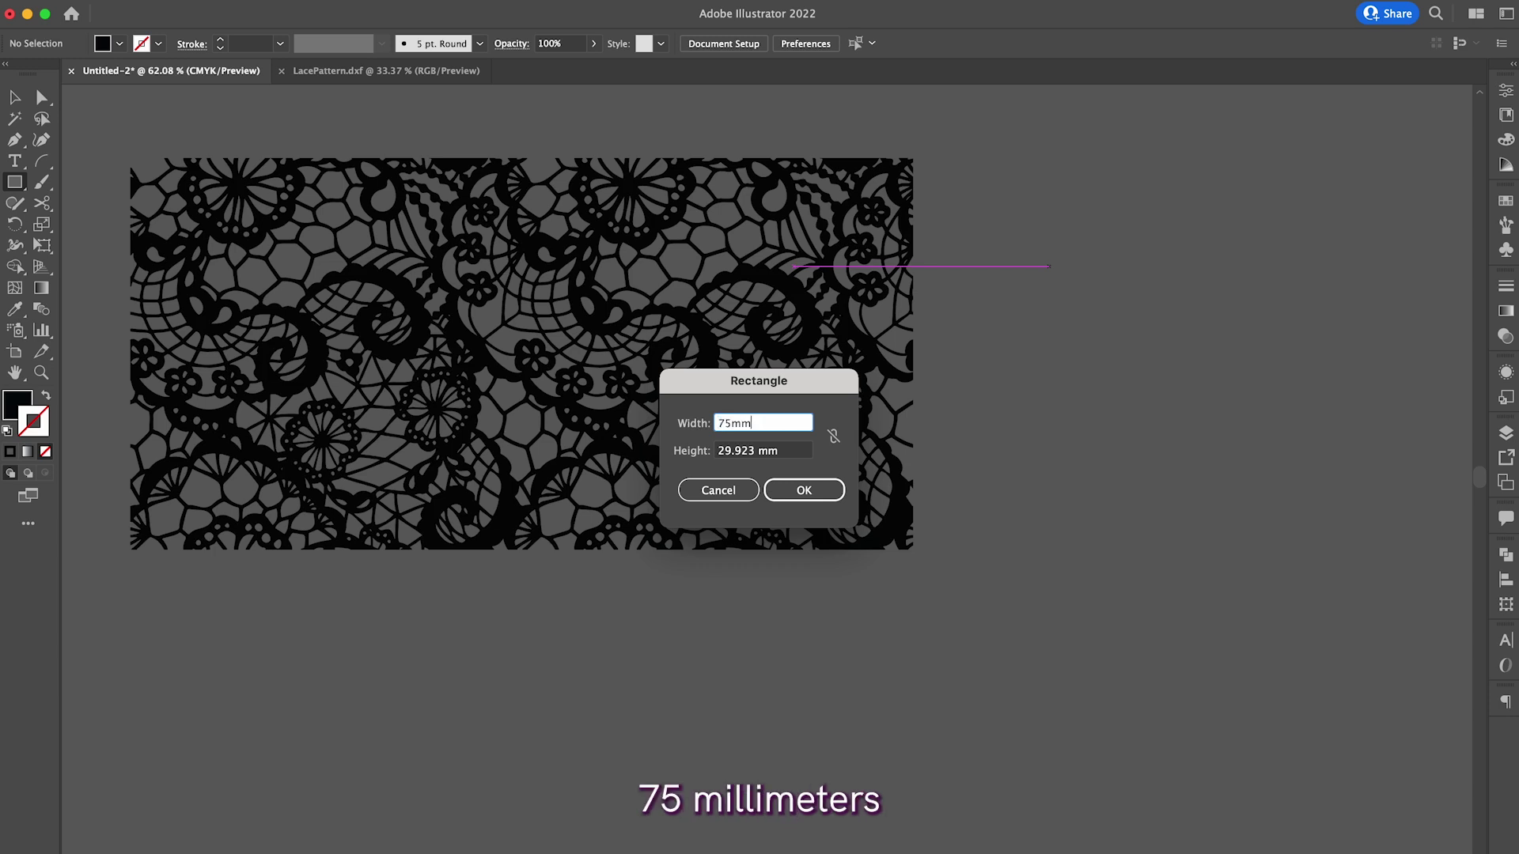
pyautogui.press('Tab')
pyautogui.write('75mm')
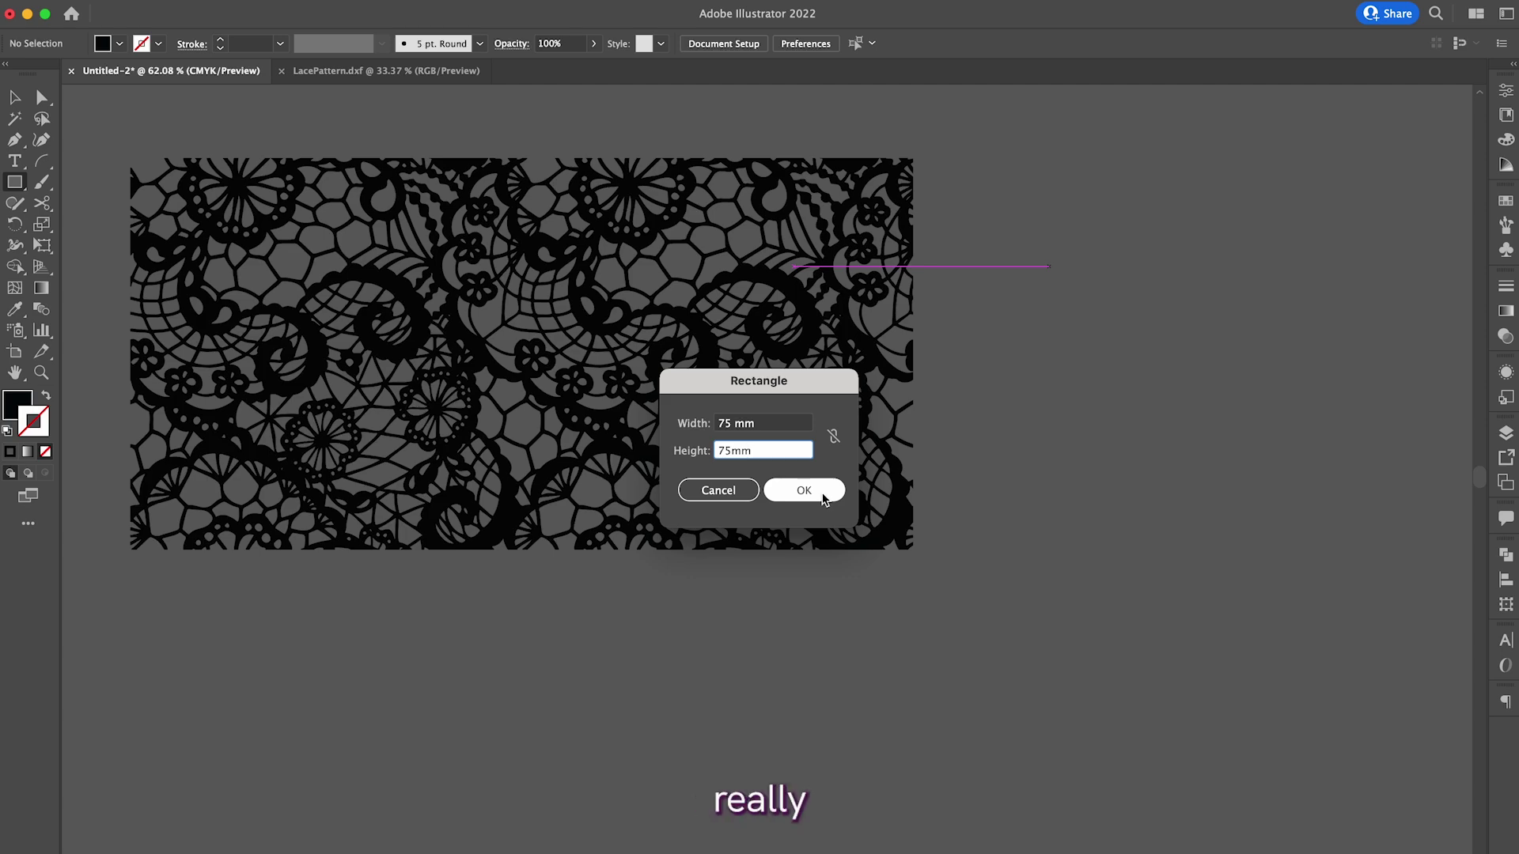
pyautogui.click(804, 490)
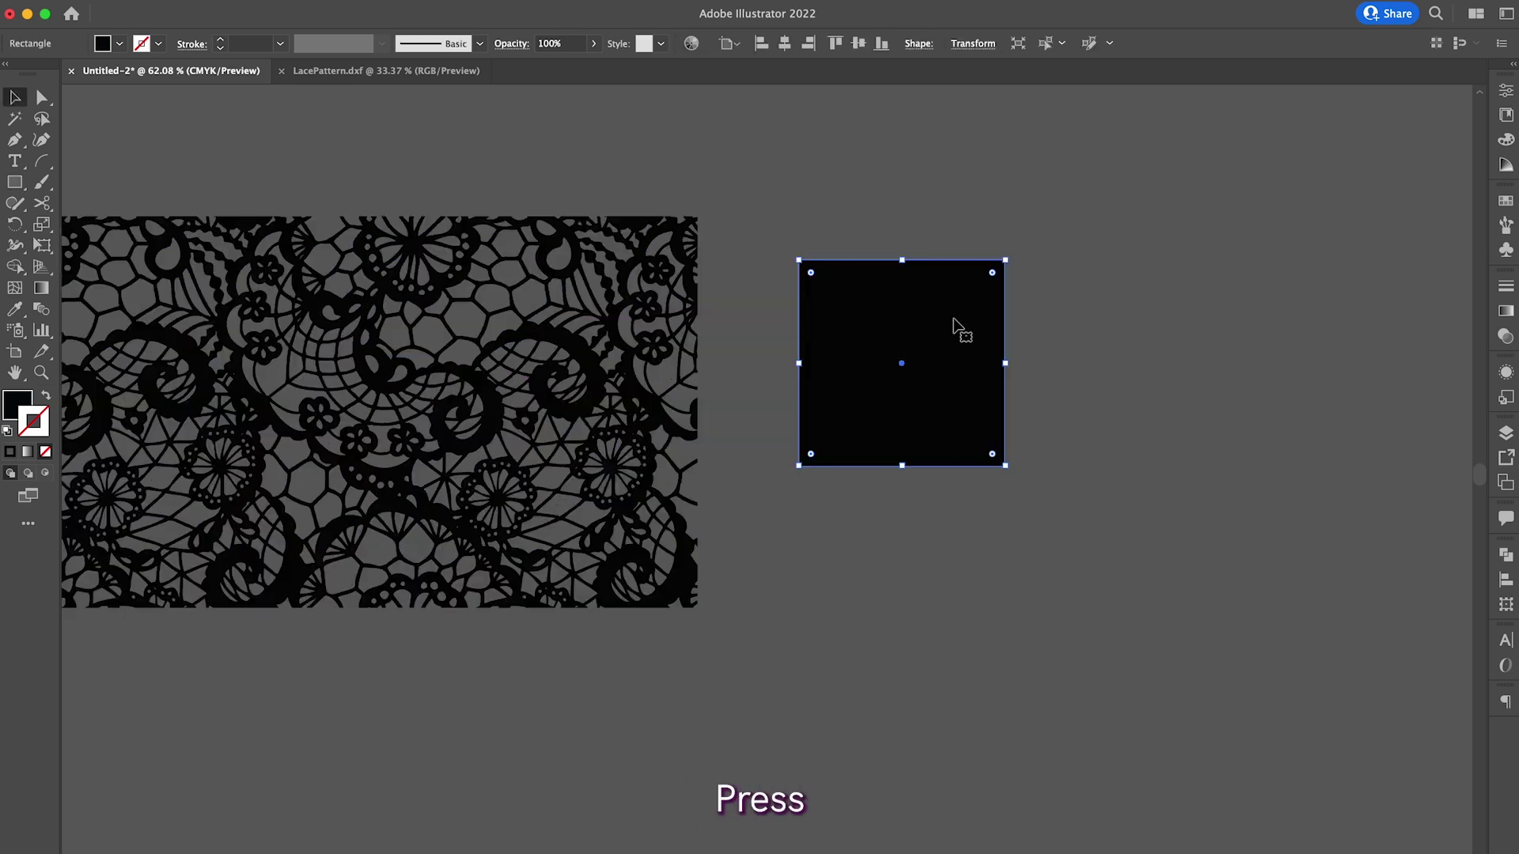
# Swap the square's fill and stroke so only an outline remains, and set the stroke colour to magenta.
pyautogui.hotkey('shift', 'x')
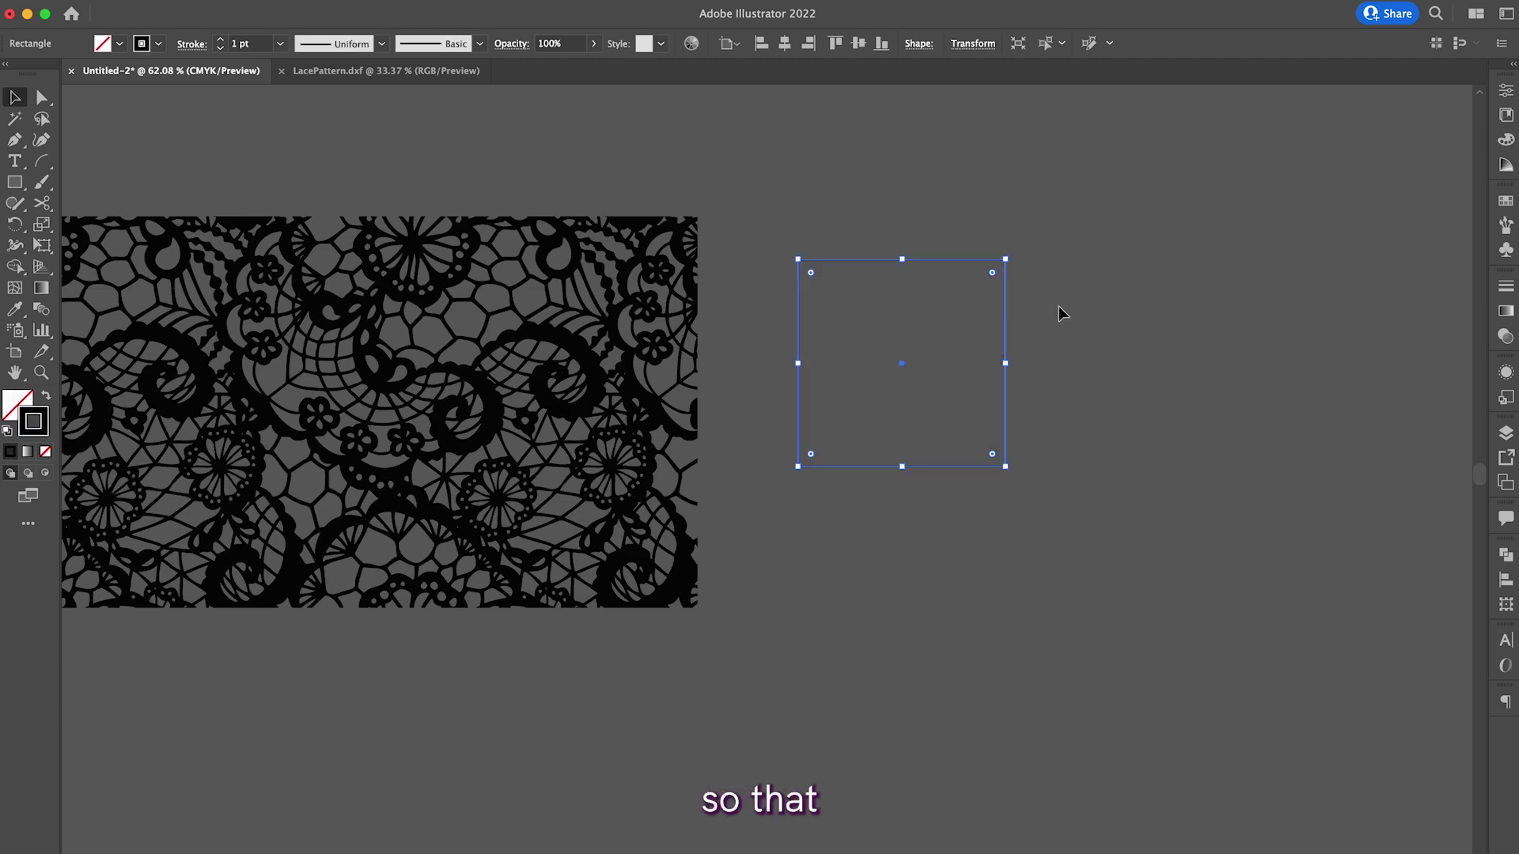
pyautogui.click(1087, 317)
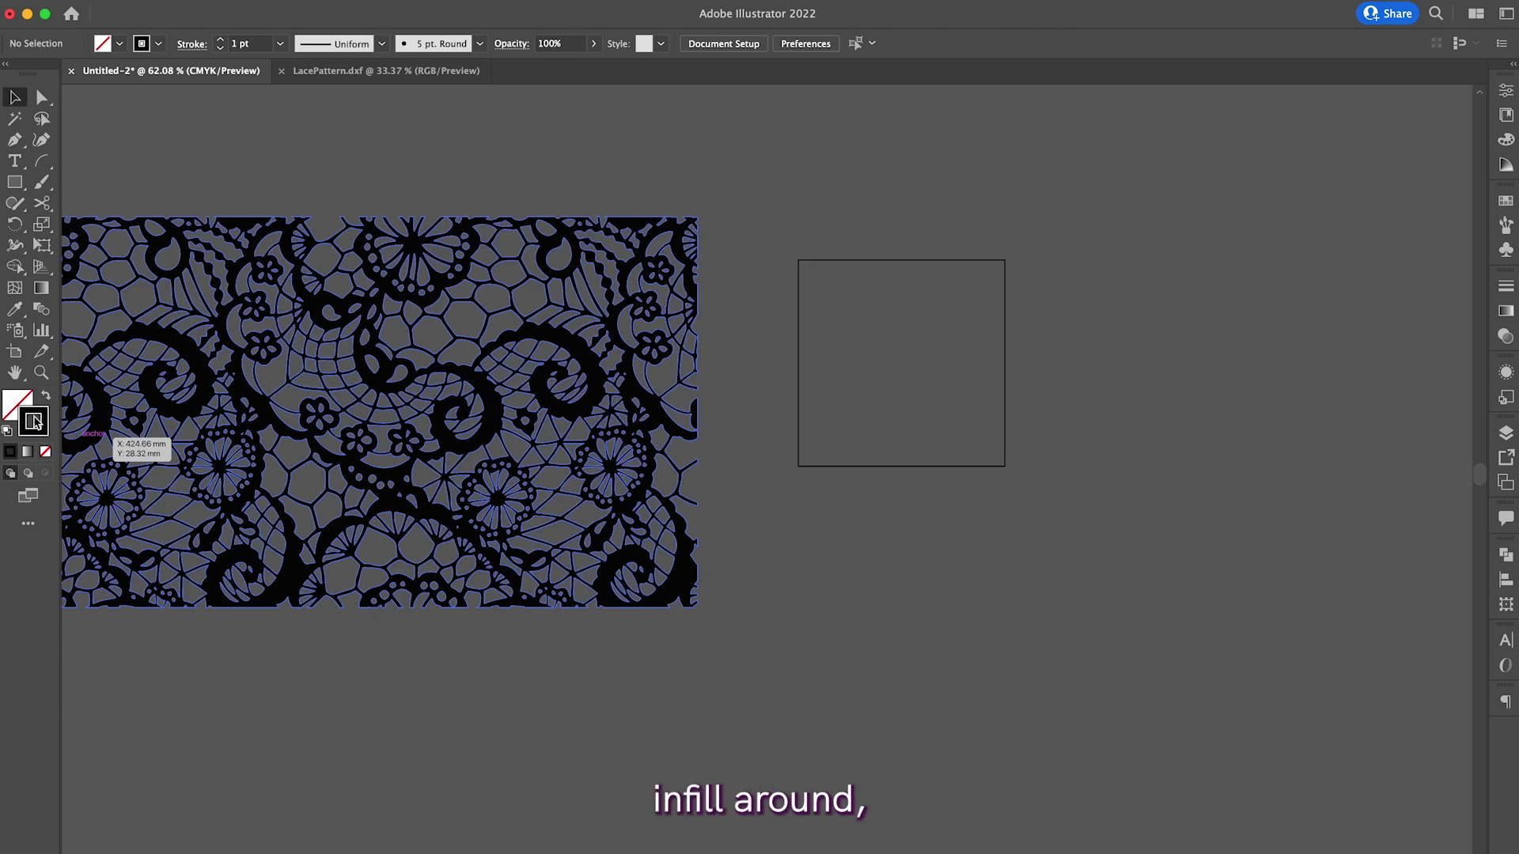
pyautogui.click(967, 259)
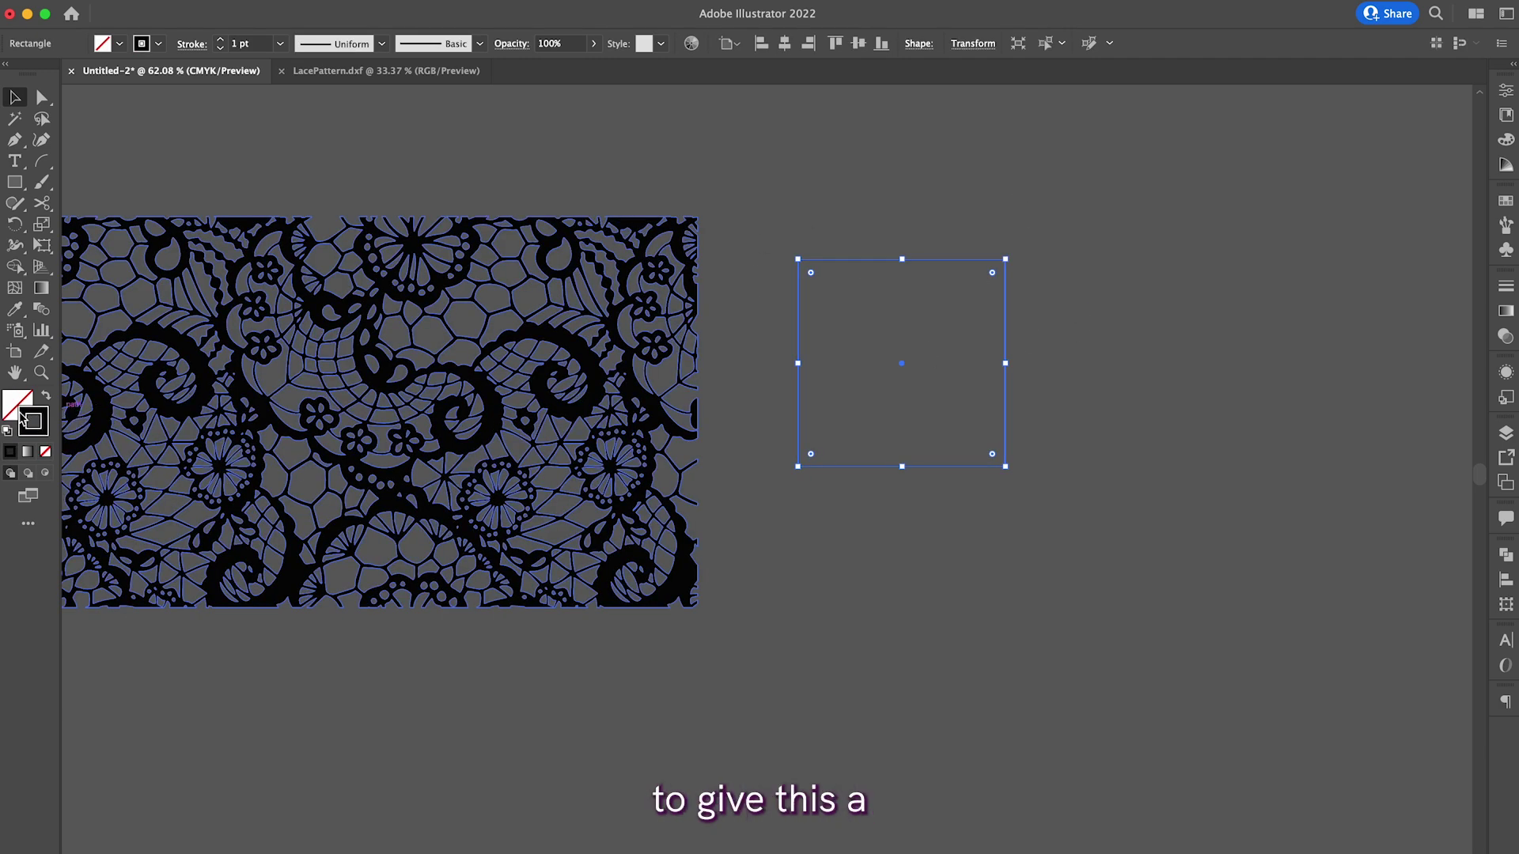
pyautogui.click(146, 44)
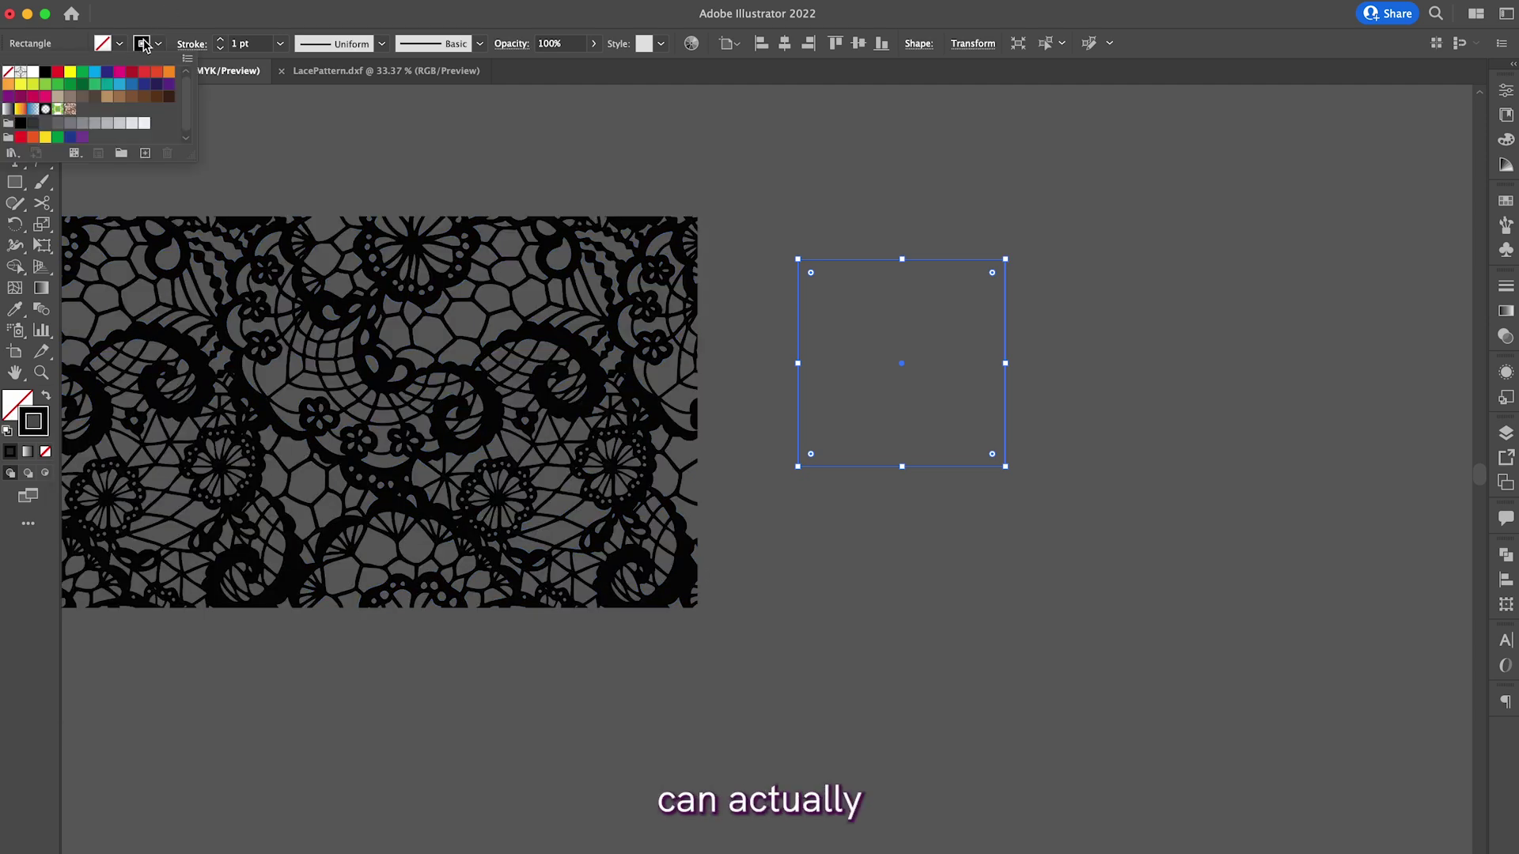
pyautogui.click(121, 74)
# Move the magenta square over the middle of the lace pattern so that it frames the small round flower.
pyautogui.moveTo(744, 261); pyautogui.dragTo(640, 279)
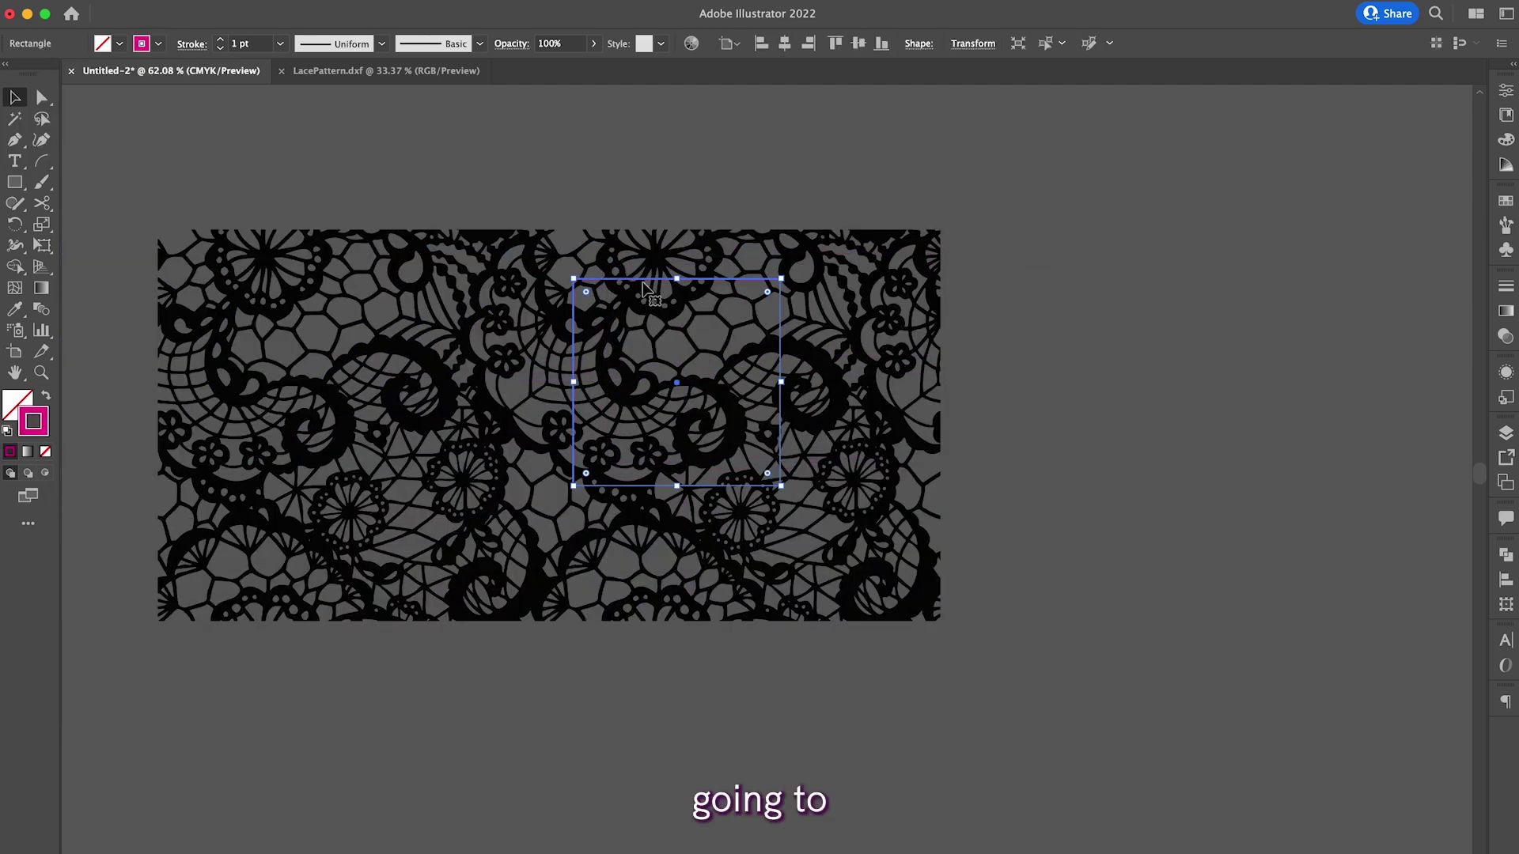
pyautogui.hscroll(-5, 897, 314)
pyautogui.moveTo(887, 313)
pyautogui.mouseDown()
pyautogui.moveTo(810, 308)
pyautogui.moveTo(743, 342)
pyautogui.moveTo(736, 371)
pyautogui.mouseUp()
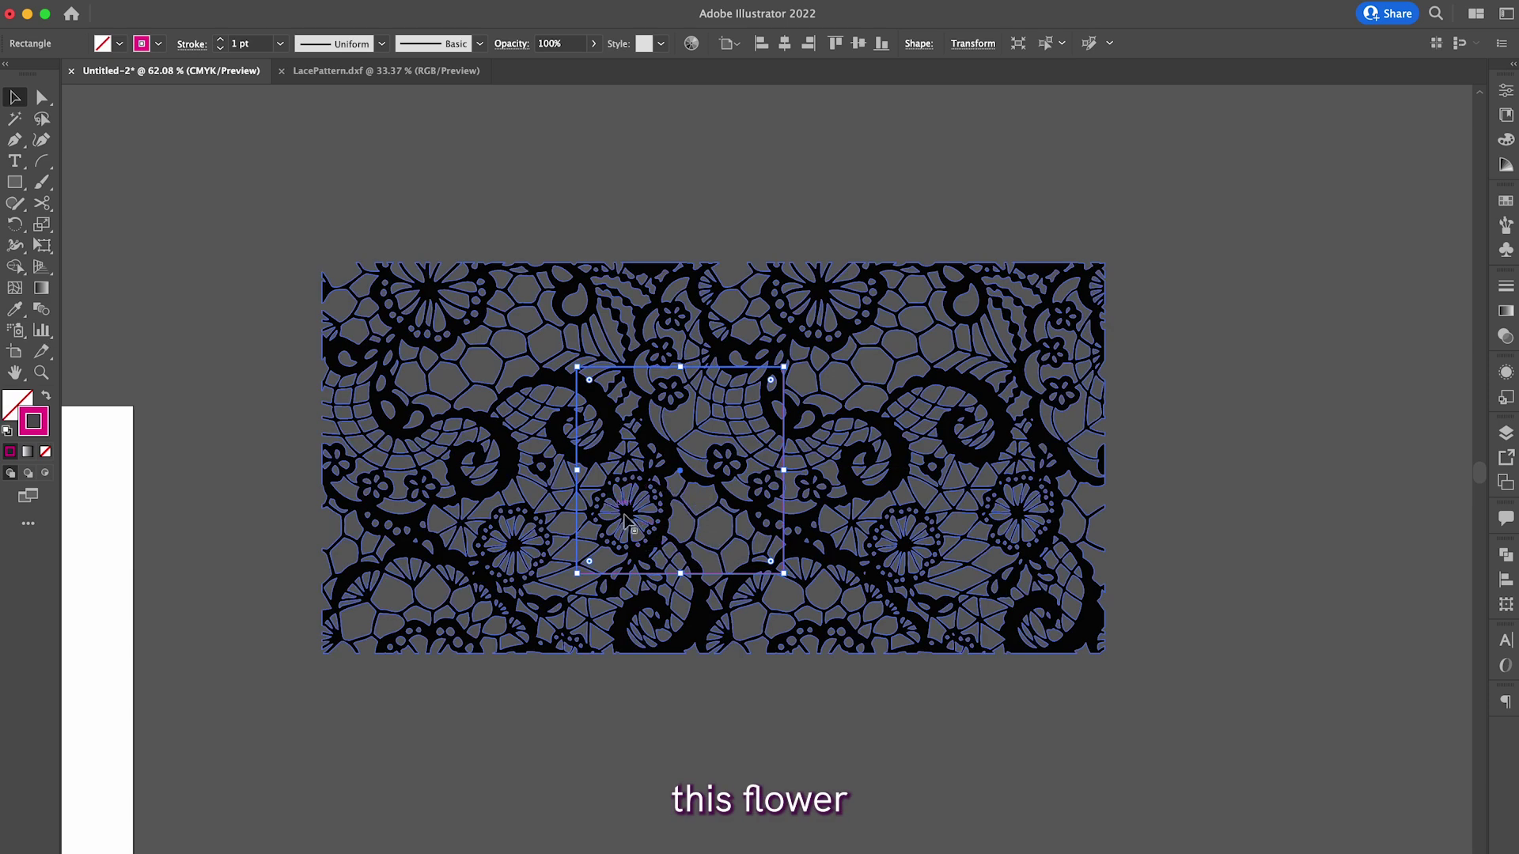
pyautogui.click(722, 725)
# Duplicate the magenta square in place, directly in front of the original.
pyautogui.keyDown('alt'); pyautogui.scroll(3, 618, 535); pyautogui.keyUp('alt')
pyautogui.click(734, 281)
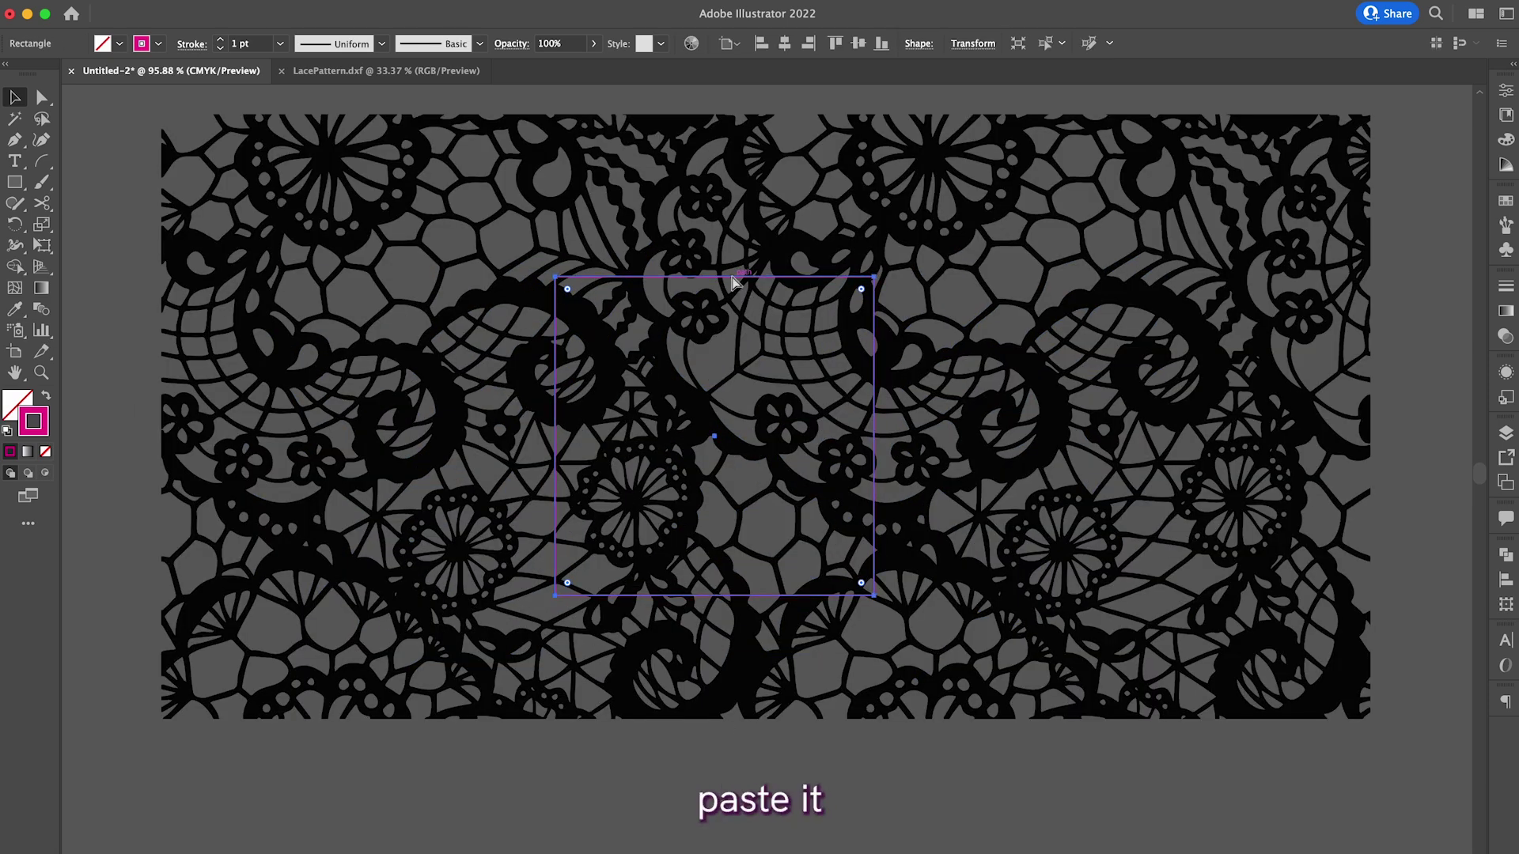
pyautogui.press('super+shift+v')
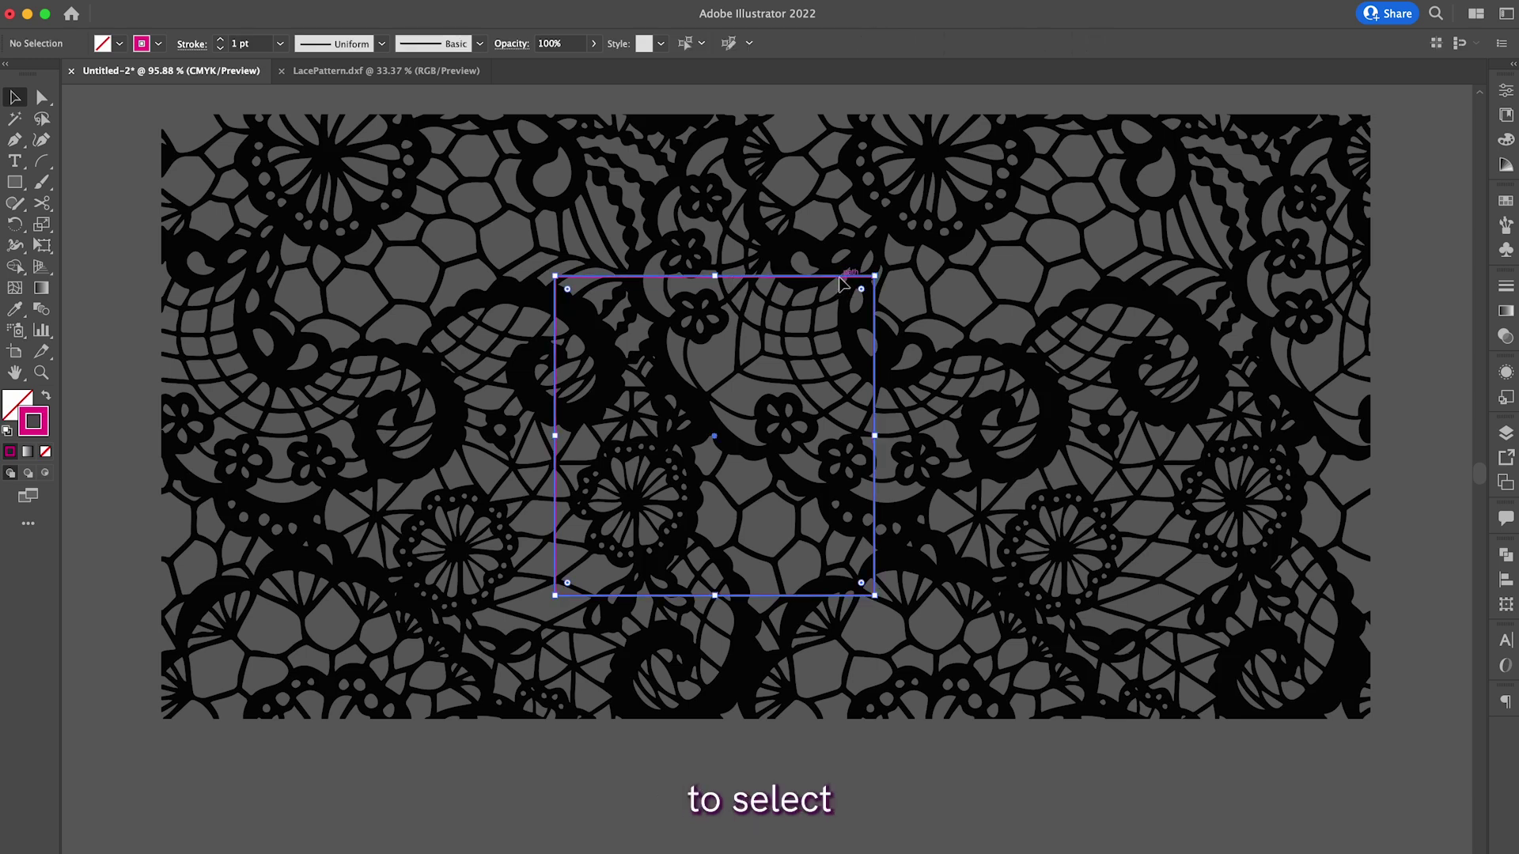
# Clip the lace pattern to the duplicated square with a clipping mask.
pyautogui.keyDown('shift'); pyautogui.click(961, 228); pyautogui.keyUp('shift')
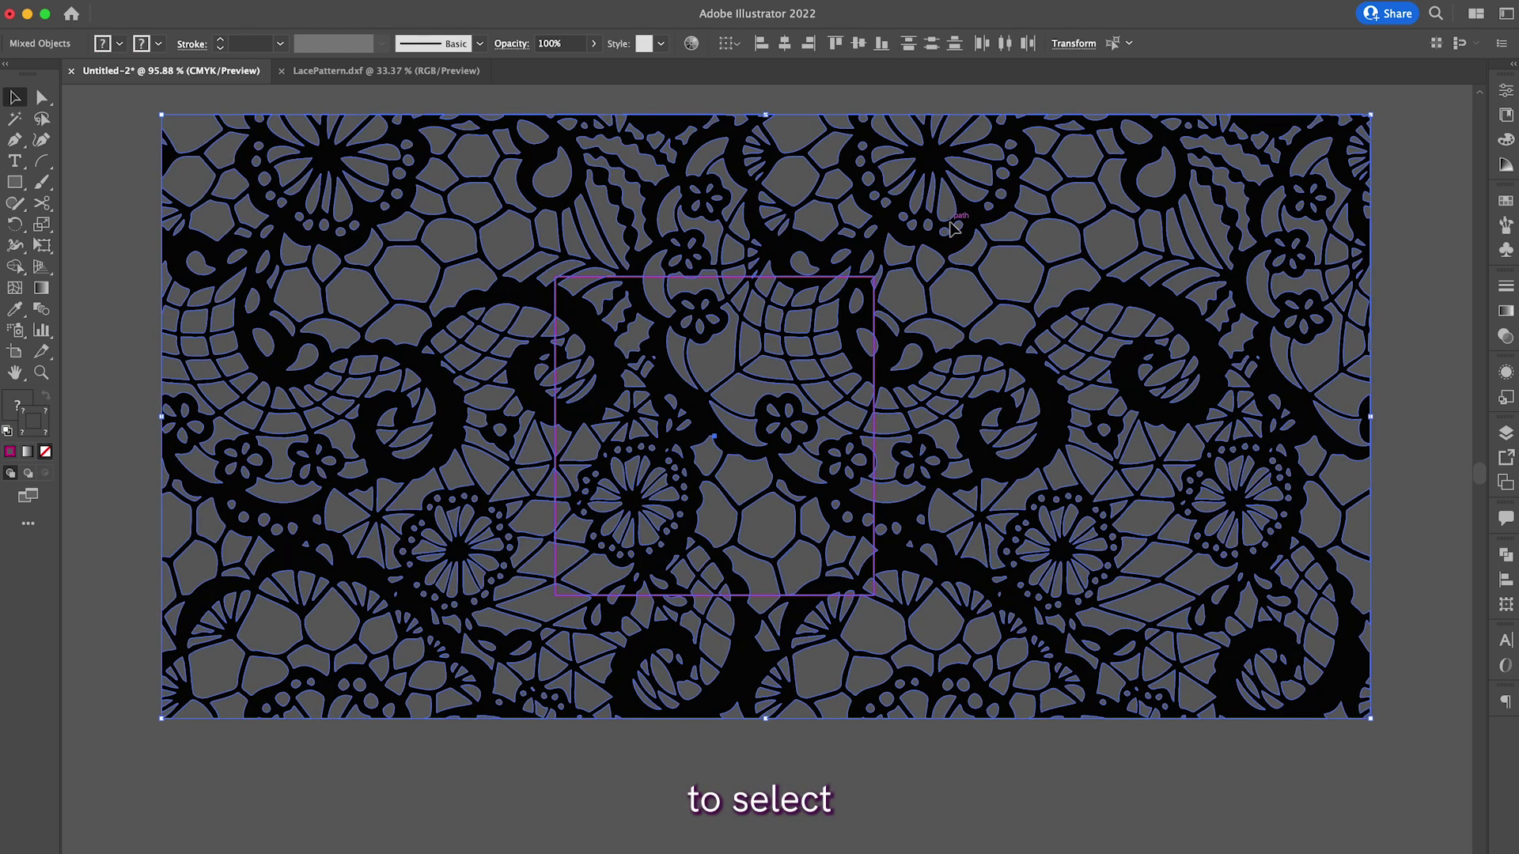
pyautogui.rightClick(968, 229)
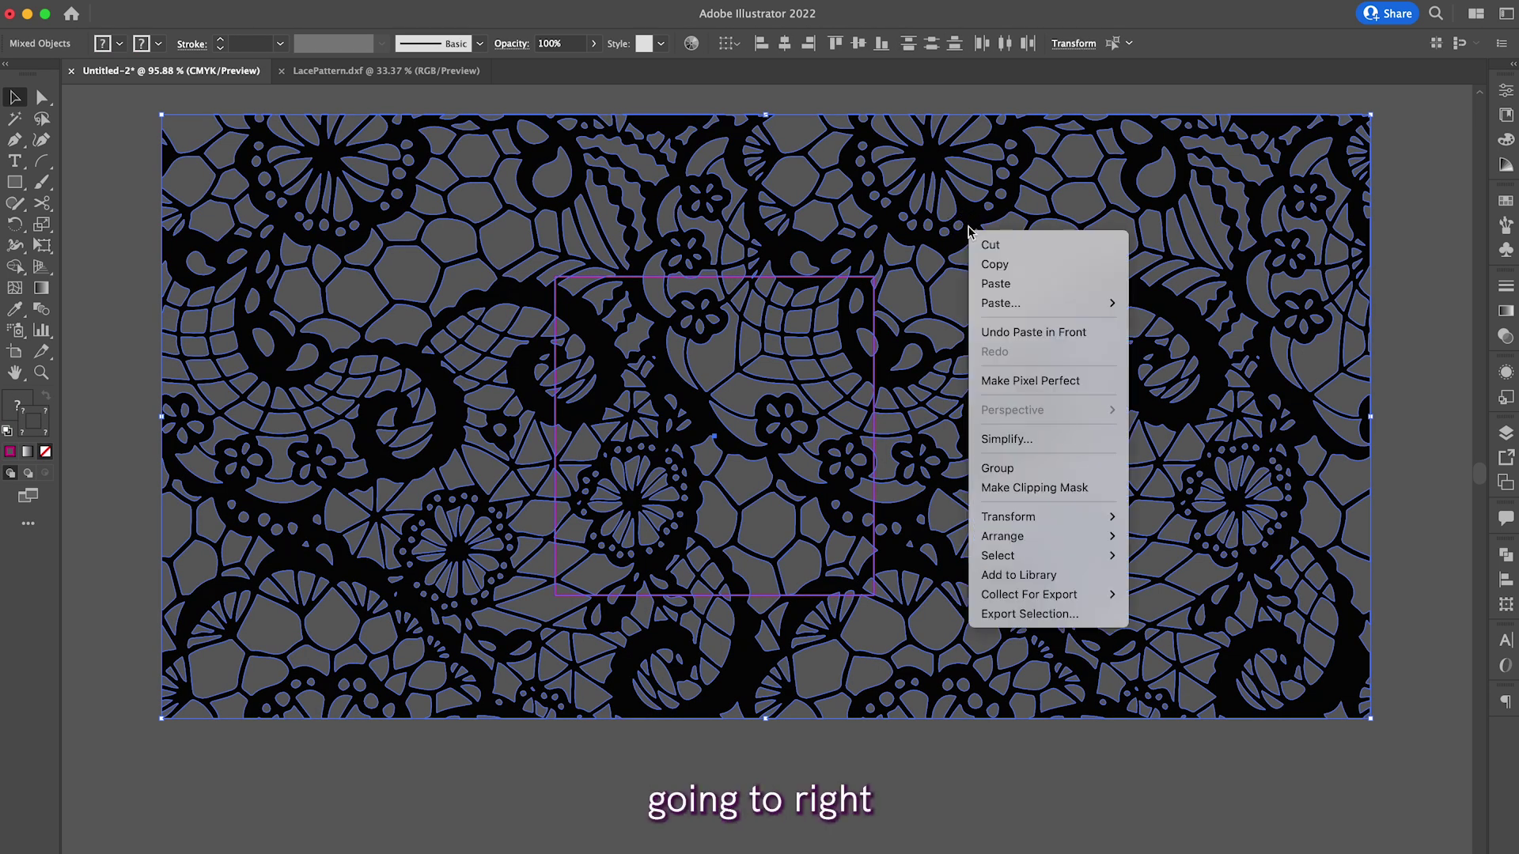
pyautogui.click(1034, 488)
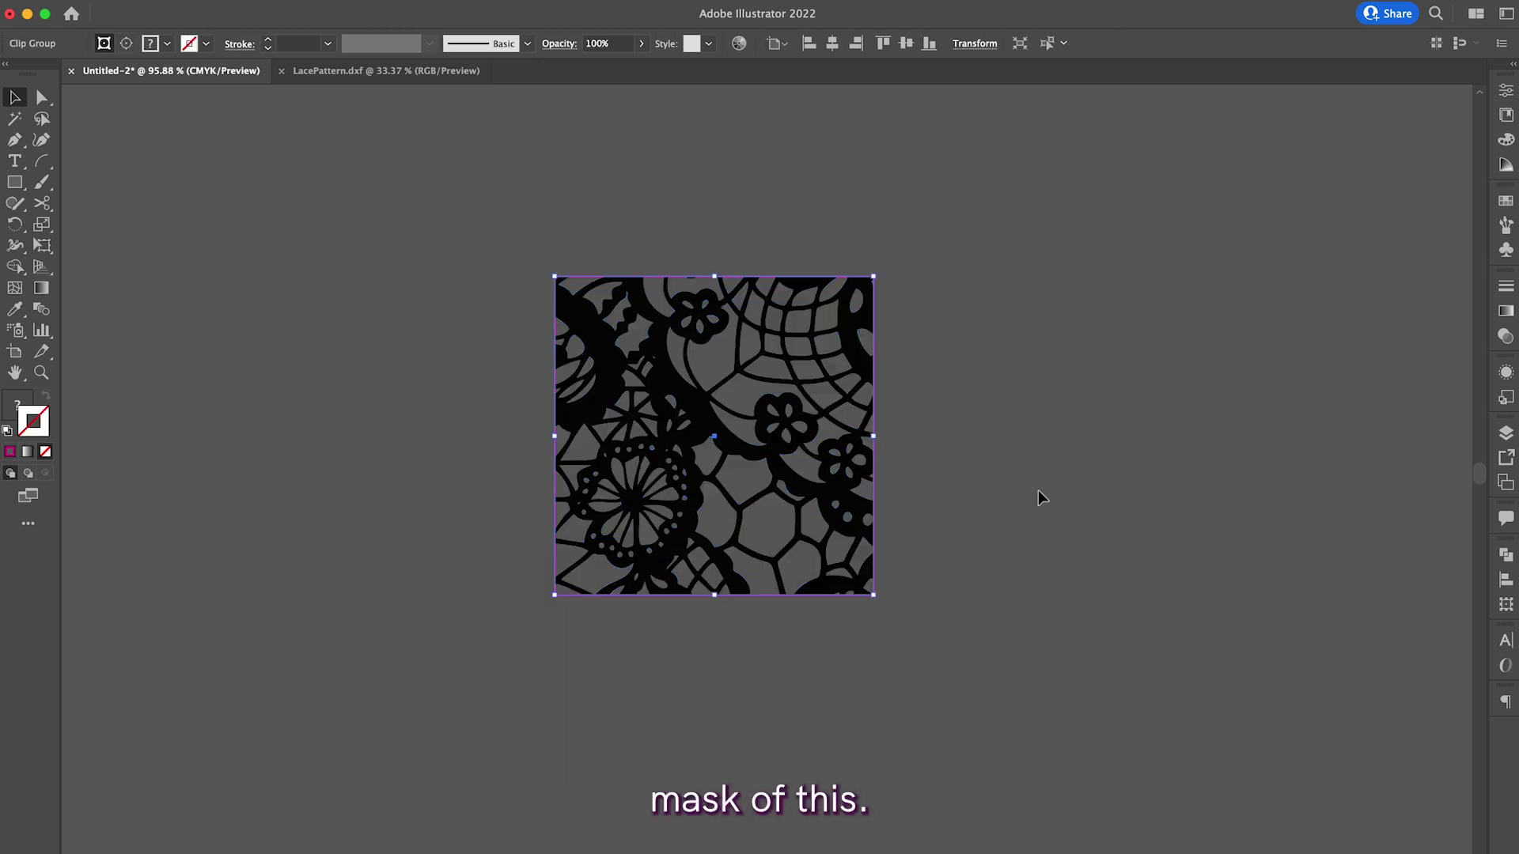
pyautogui.click(1040, 491)
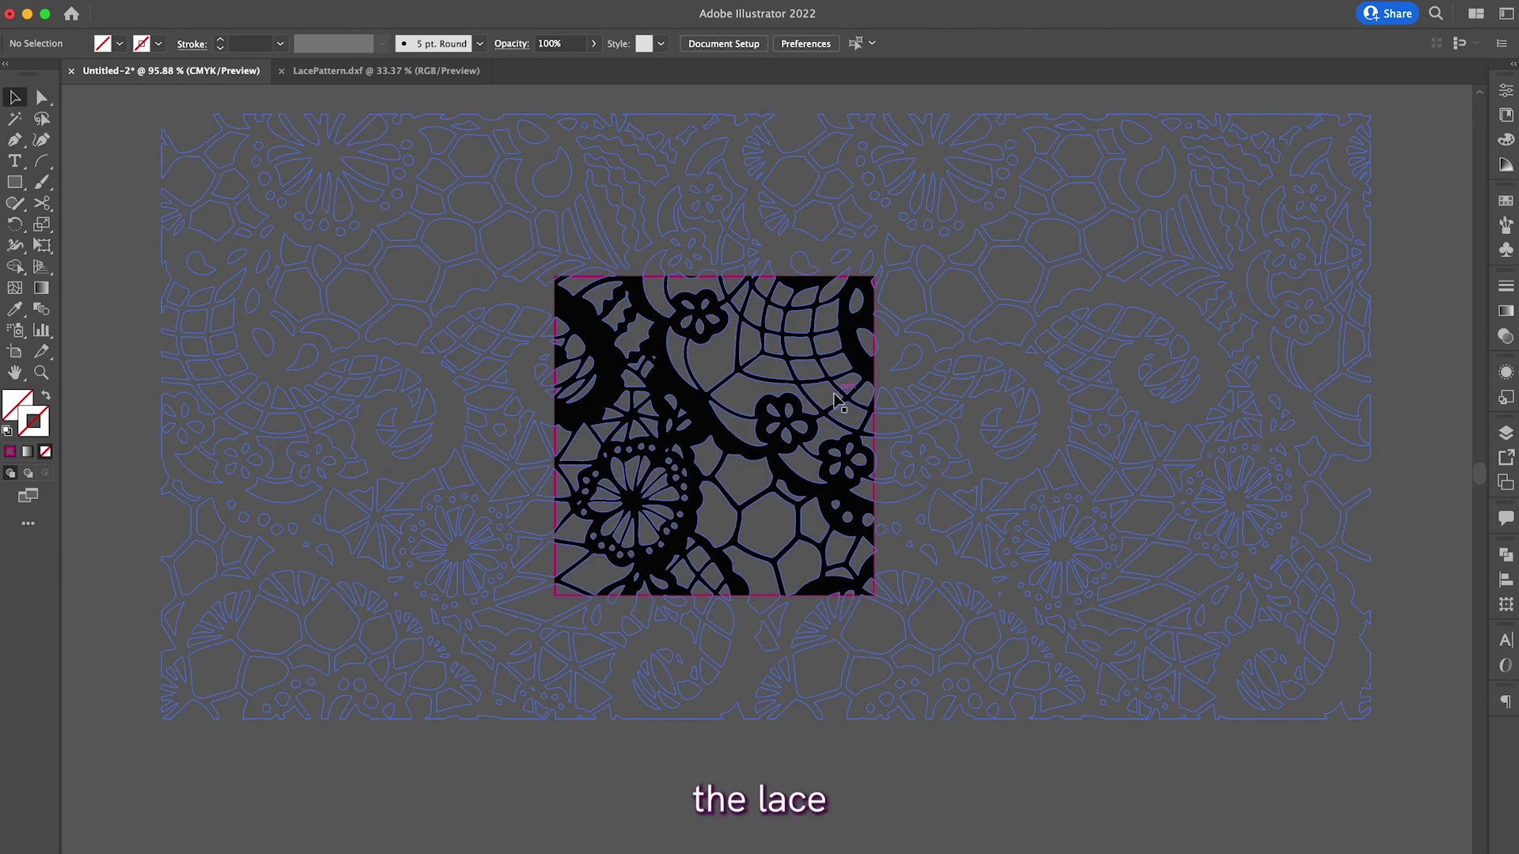
# Crop the clipped lace permanently to the square with the Pathfinder Intersect operation.
pyautogui.click(834, 394)
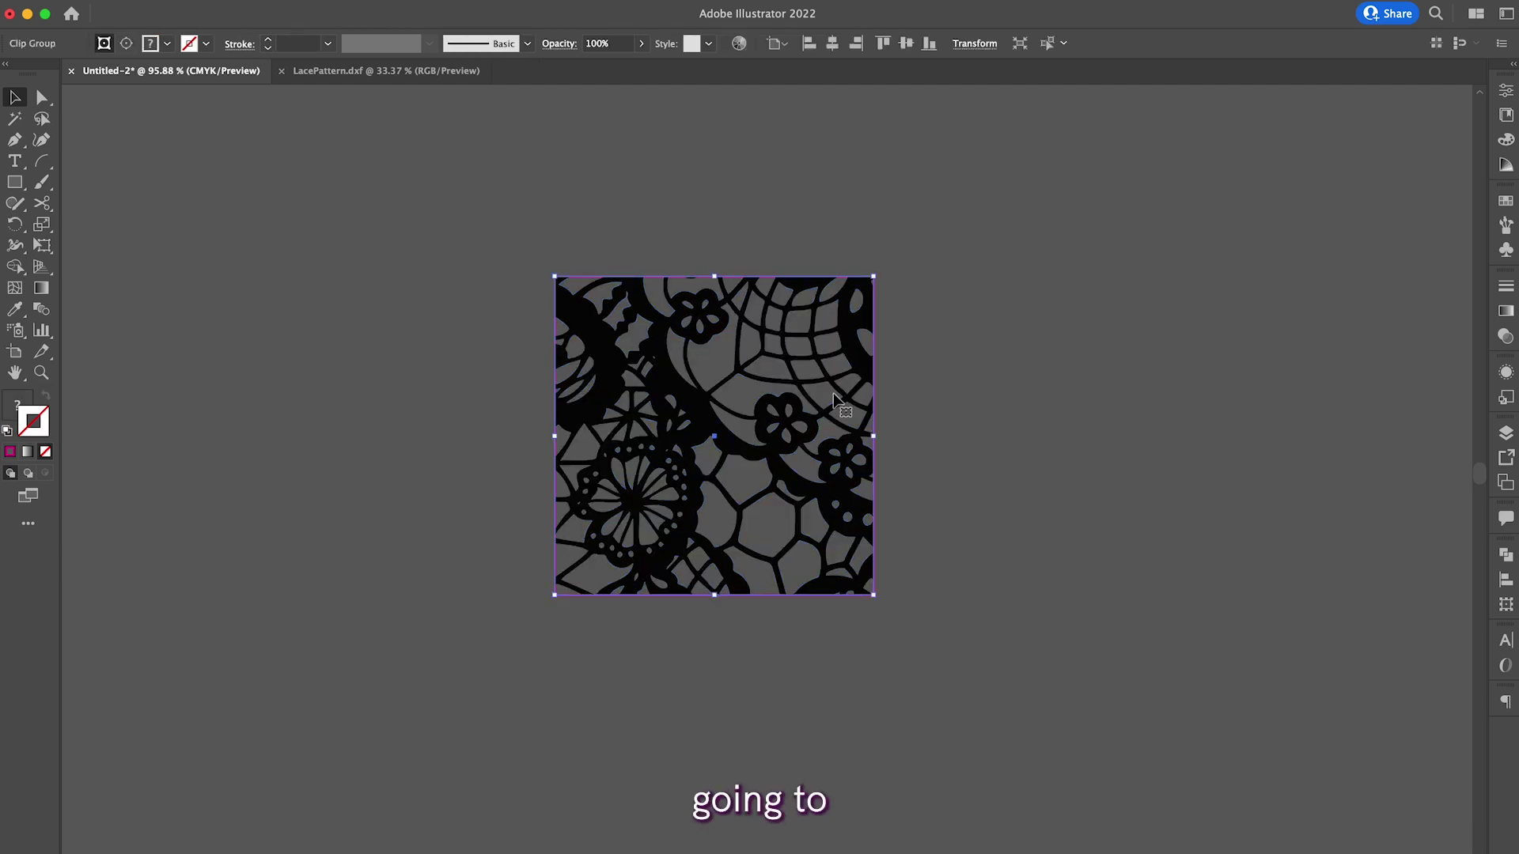
pyautogui.click(1505, 556)
pyautogui.click(1359, 593)
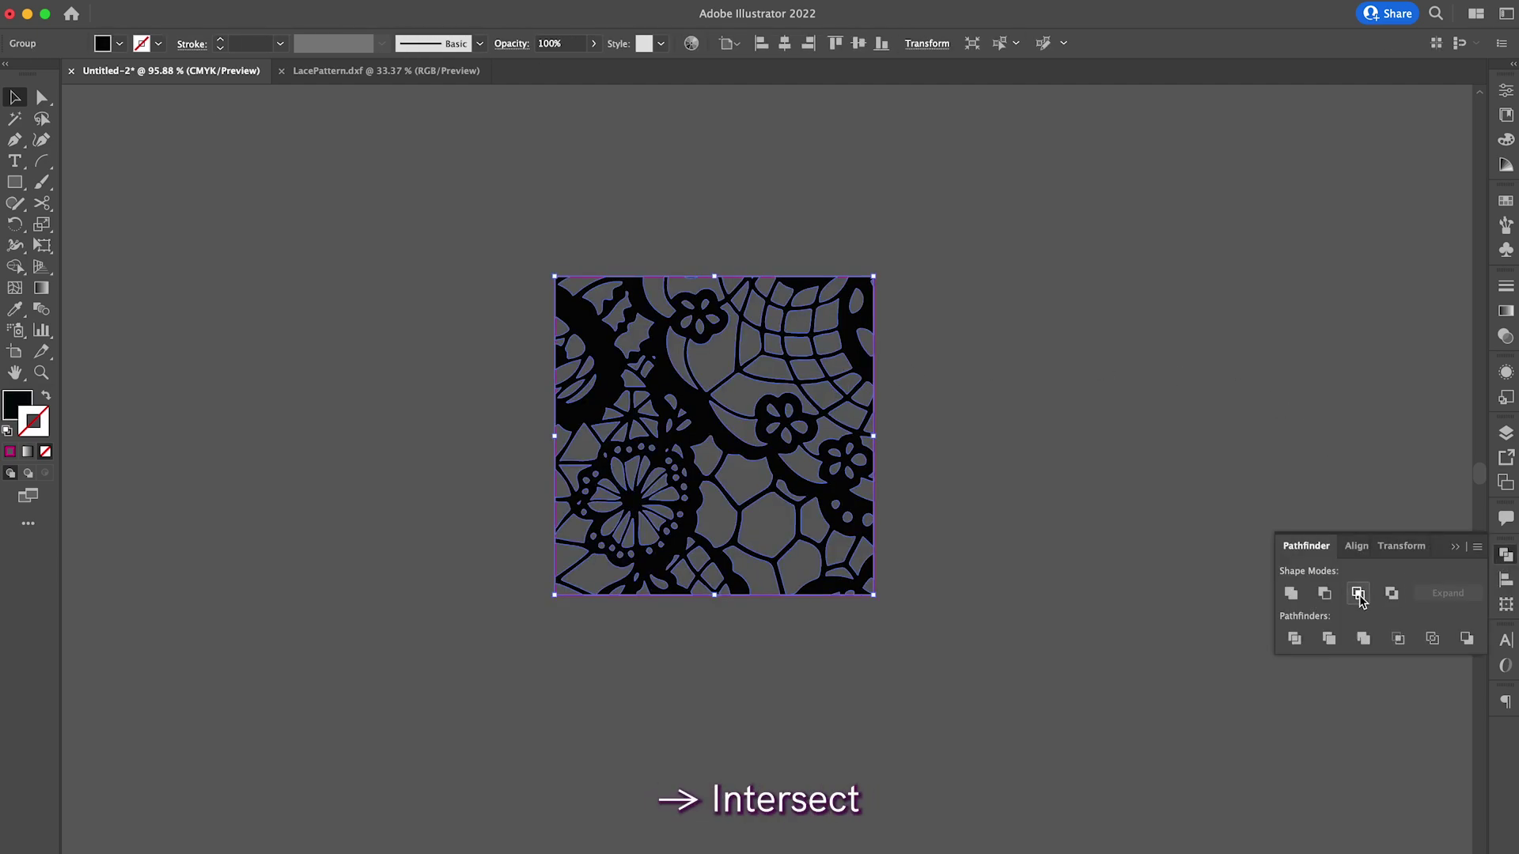
pyautogui.click(1135, 333)
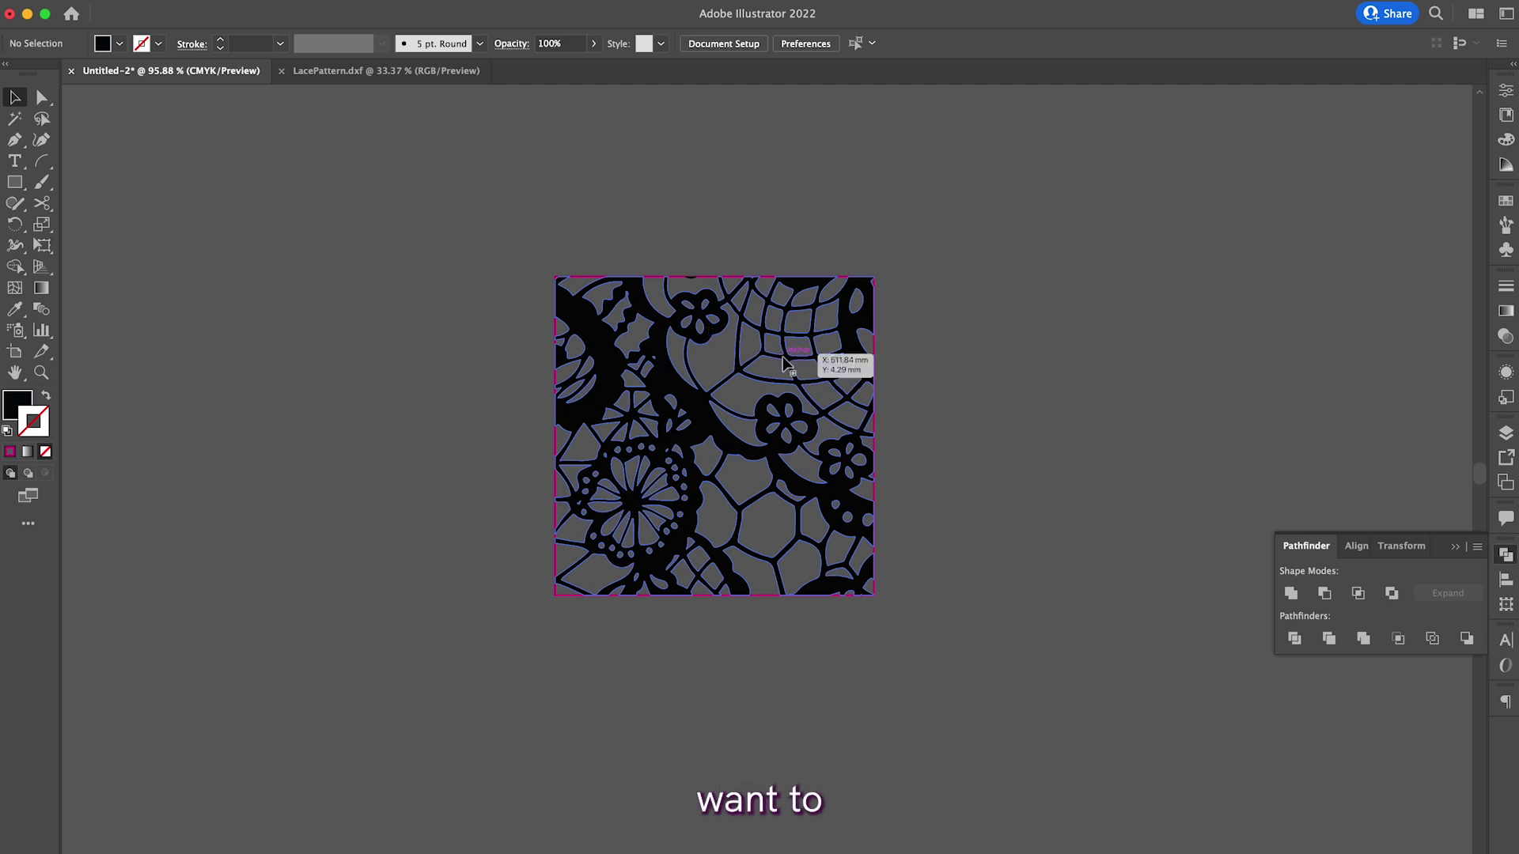
# Try to unite the magenta square outline with the cropped lace using Pathfinder Unite, and undo it.
pyautogui.click(873, 348)
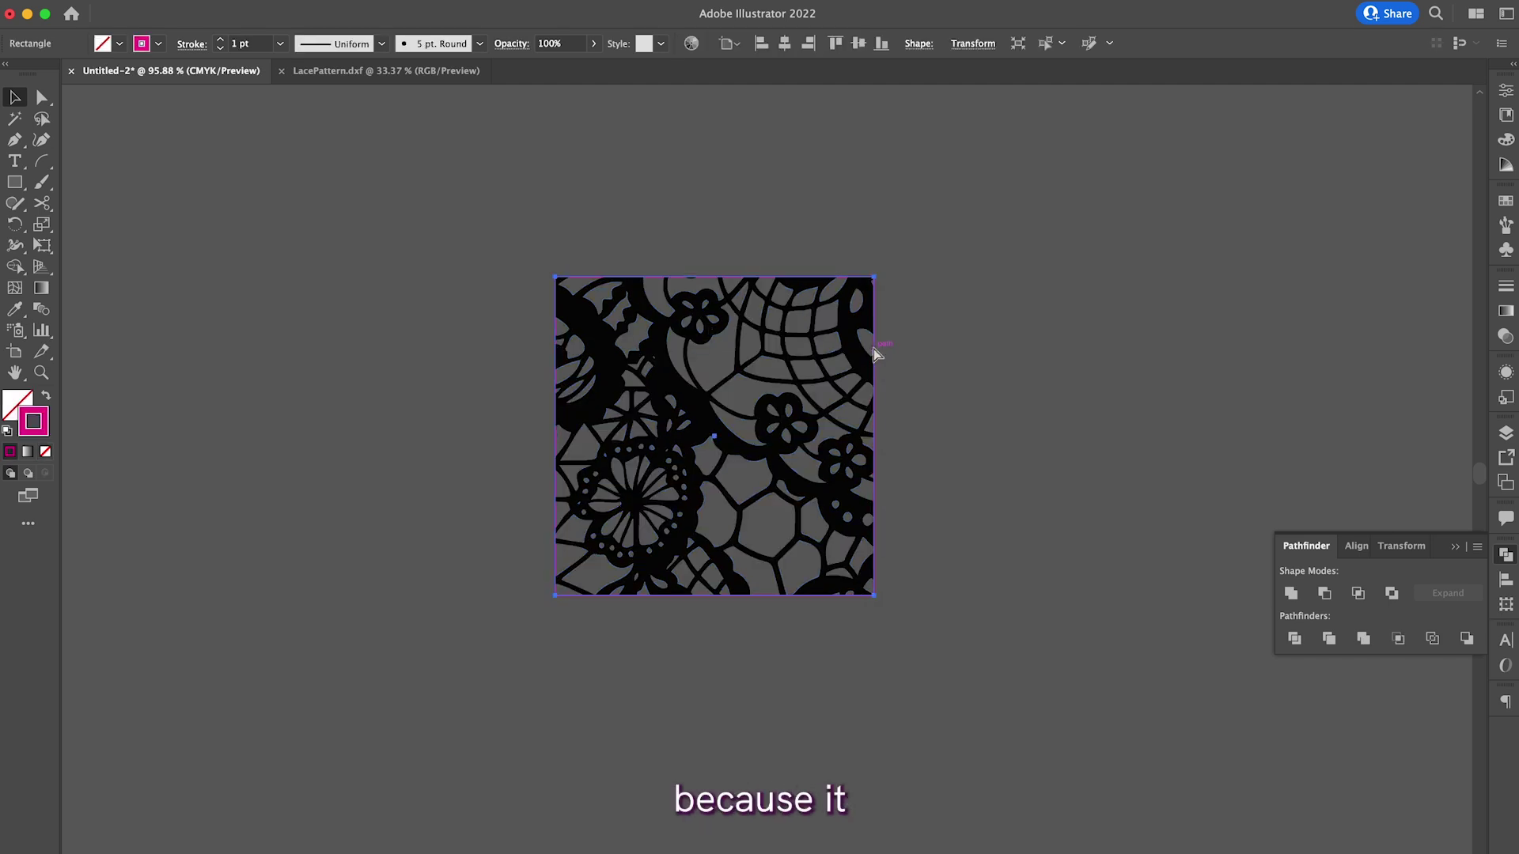
pyautogui.click(948, 344)
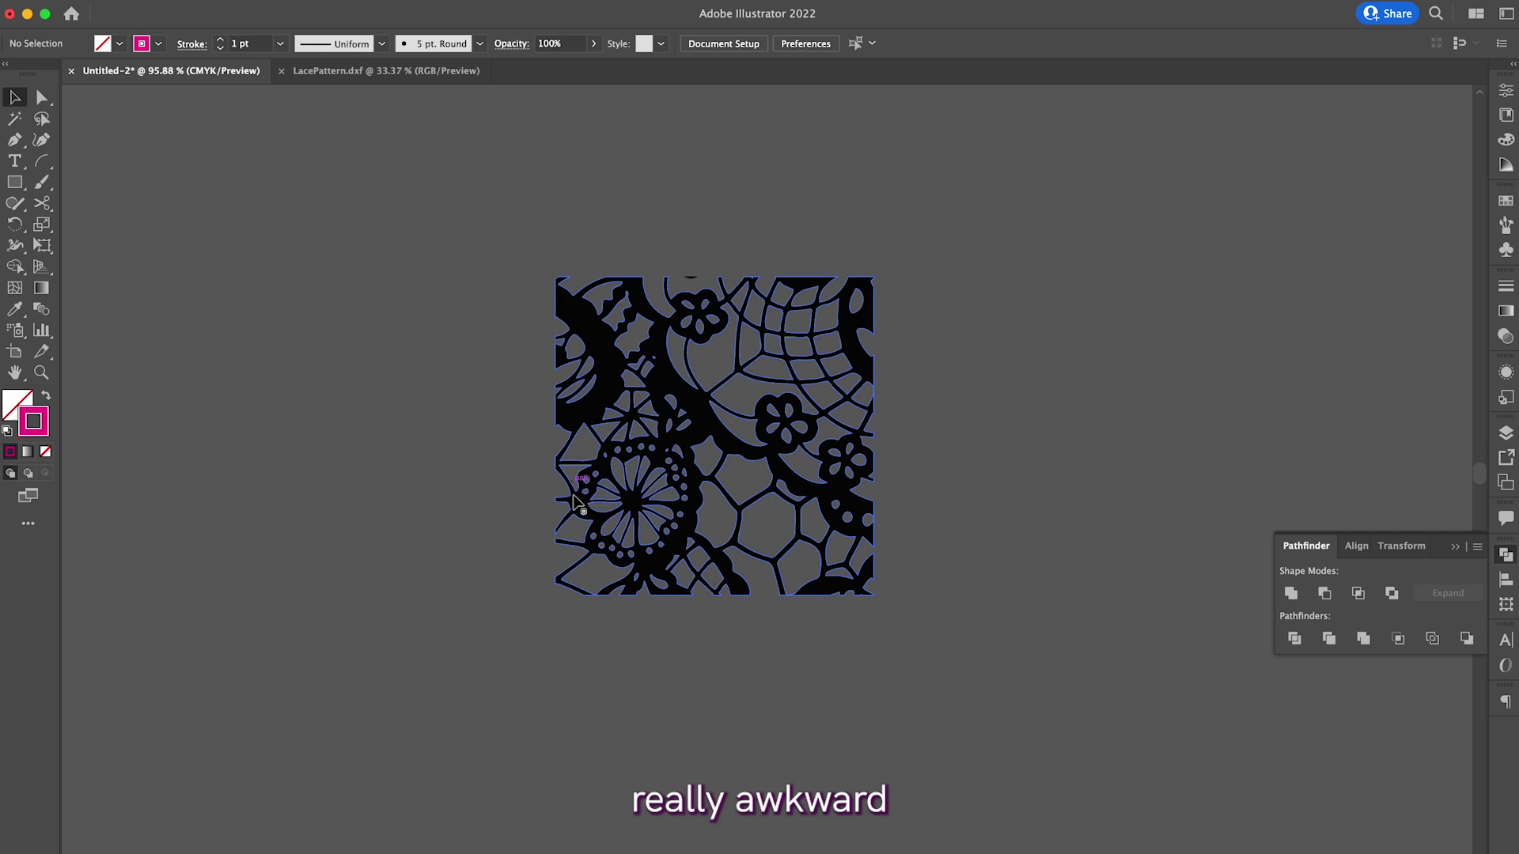
pyautogui.click(688, 287)
pyautogui.keyDown('alt'); pyautogui.scroll(4, 690, 286); pyautogui.keyUp('alt')
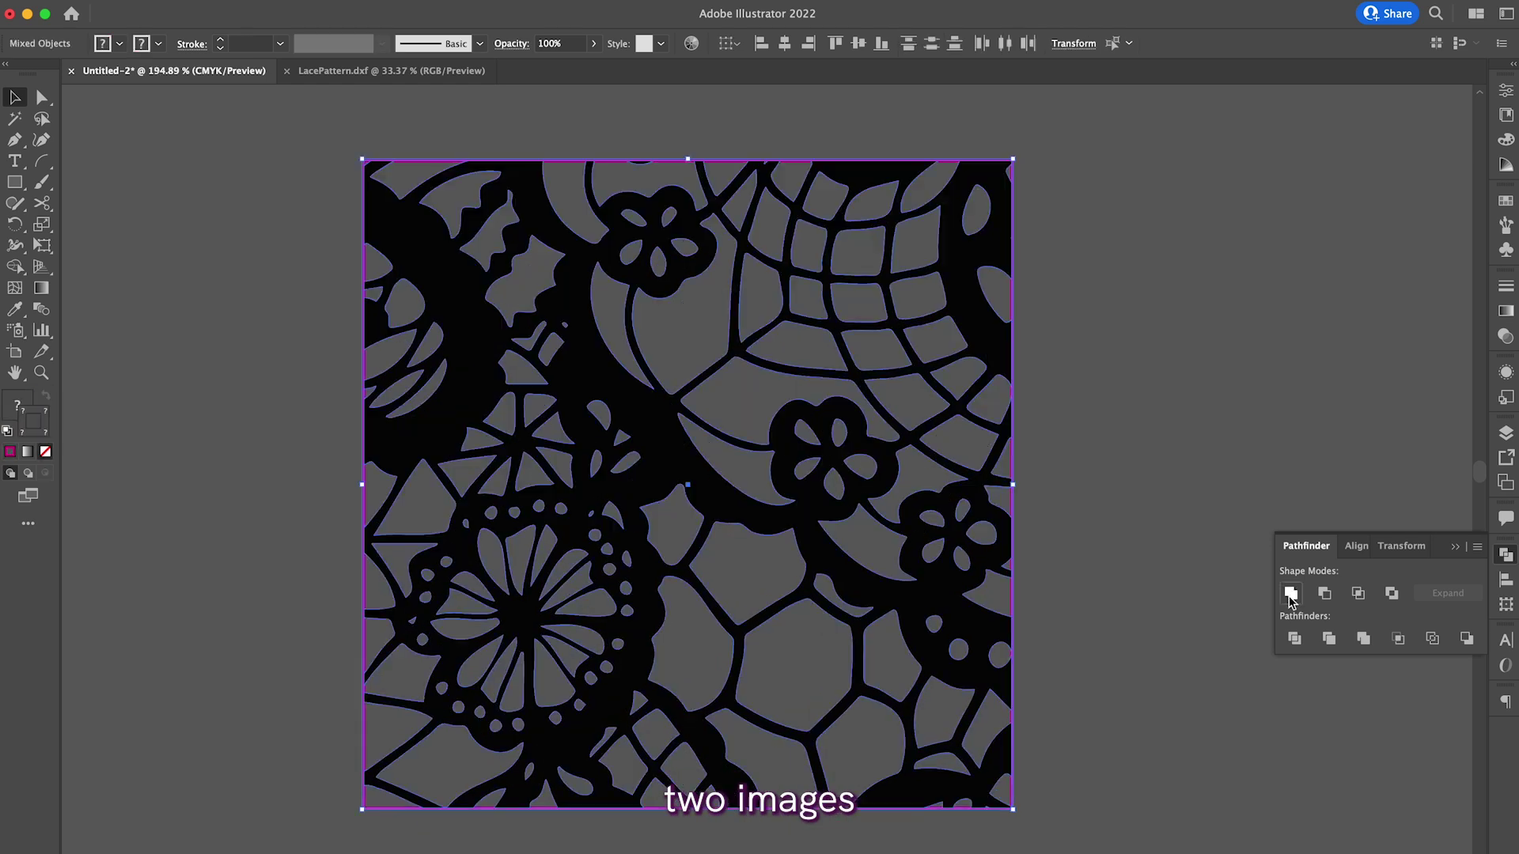
pyautogui.click(1290, 593)
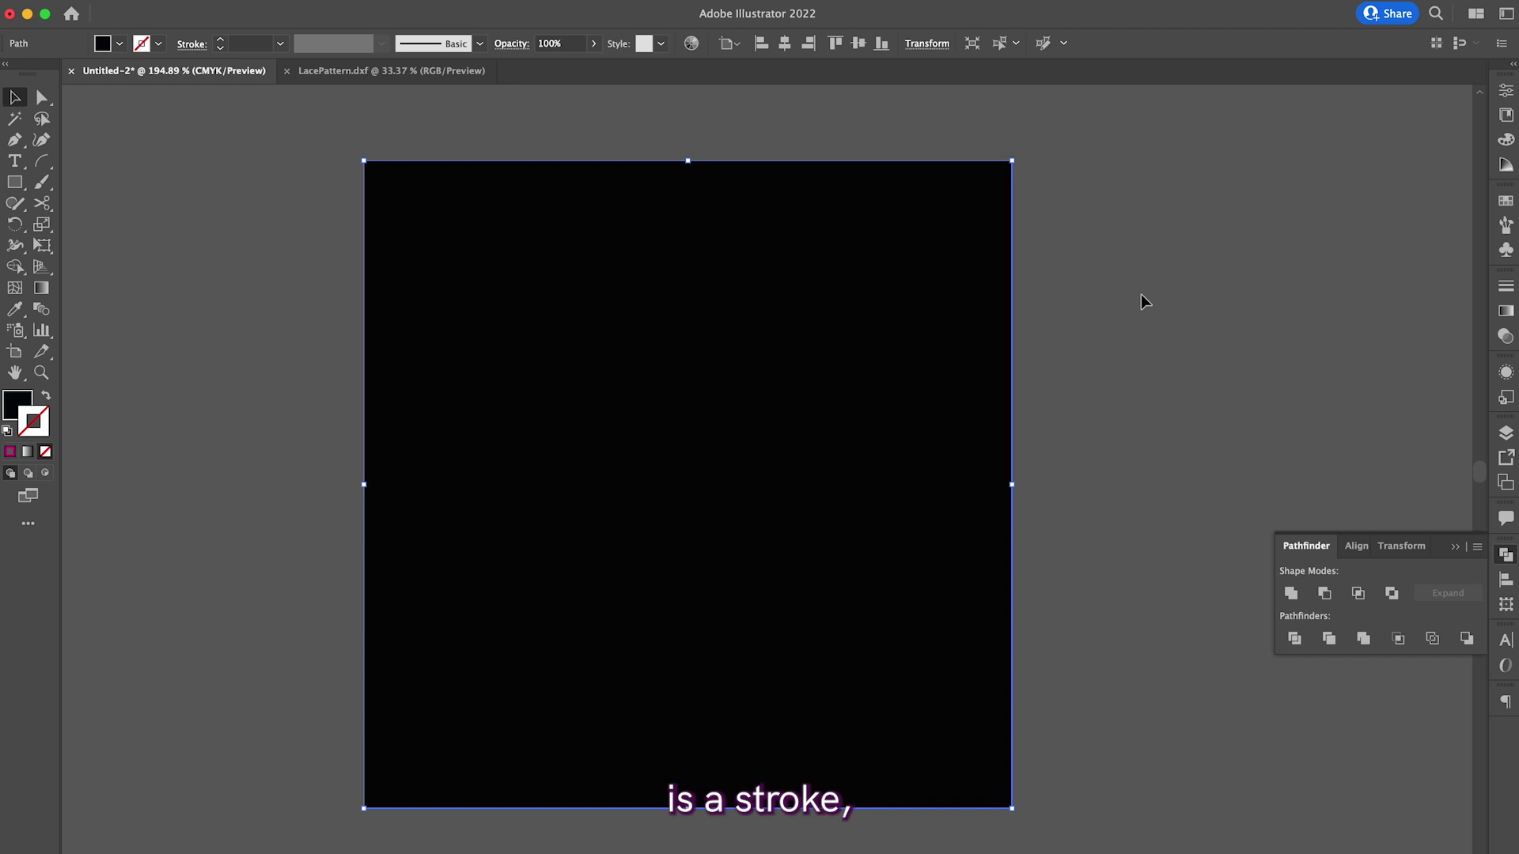
pyautogui.press('super+z')
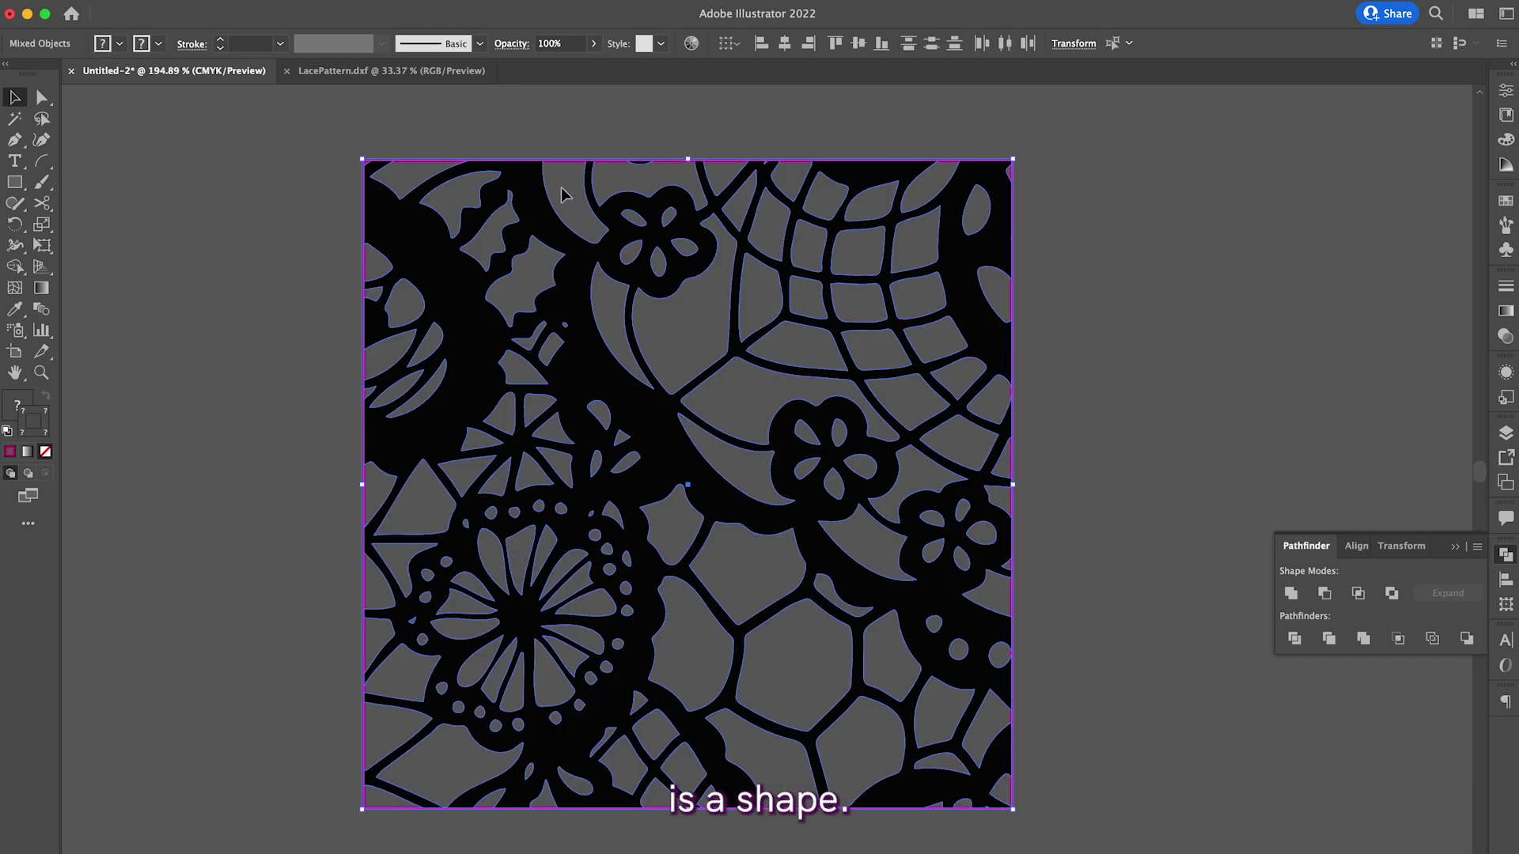
# Examine the fill and stroke of the magenta frame and the lace along the square's upper edge, finishing with the frame selected.
pyautogui.keyDown('alt'); pyautogui.scroll(10, 569, 126); pyautogui.keyUp('alt')
pyautogui.click(566, 135)
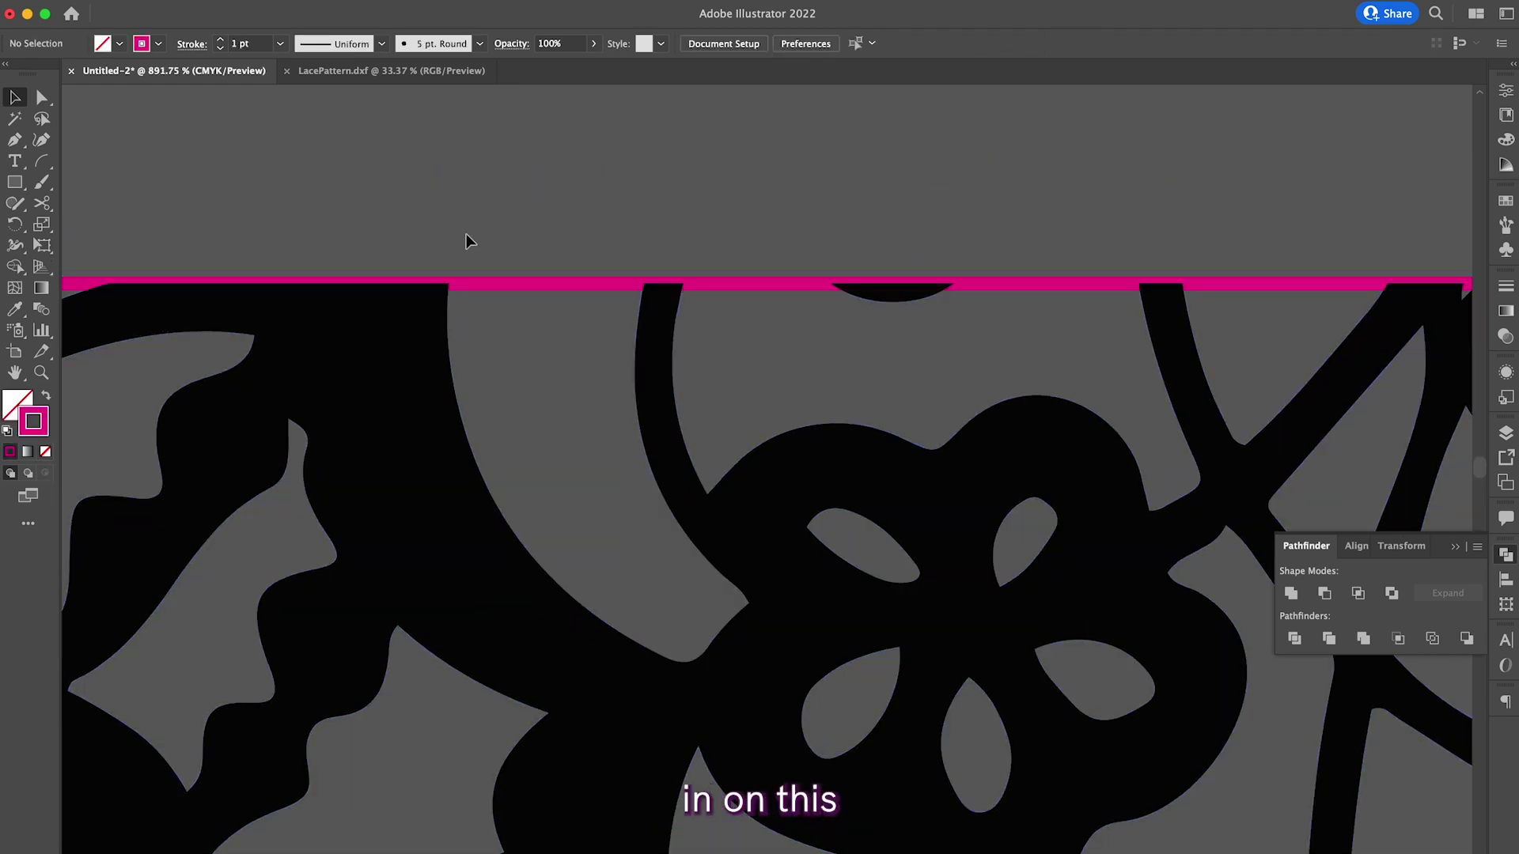
pyautogui.keyDown('alt'); pyautogui.scroll(4, 467, 235); pyautogui.keyUp('alt')
pyautogui.click(574, 340)
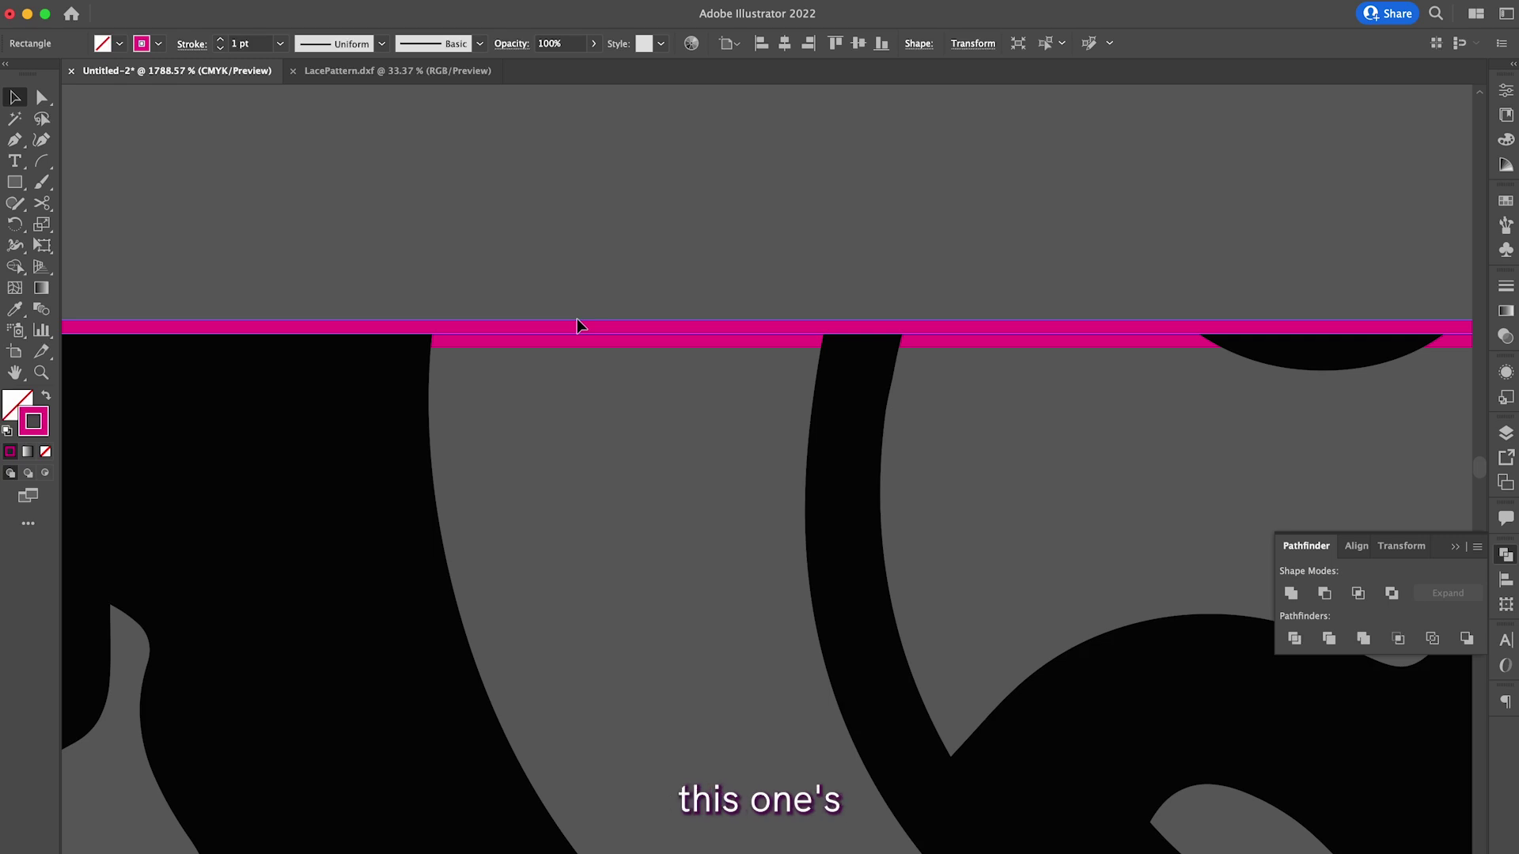
pyautogui.click(838, 433)
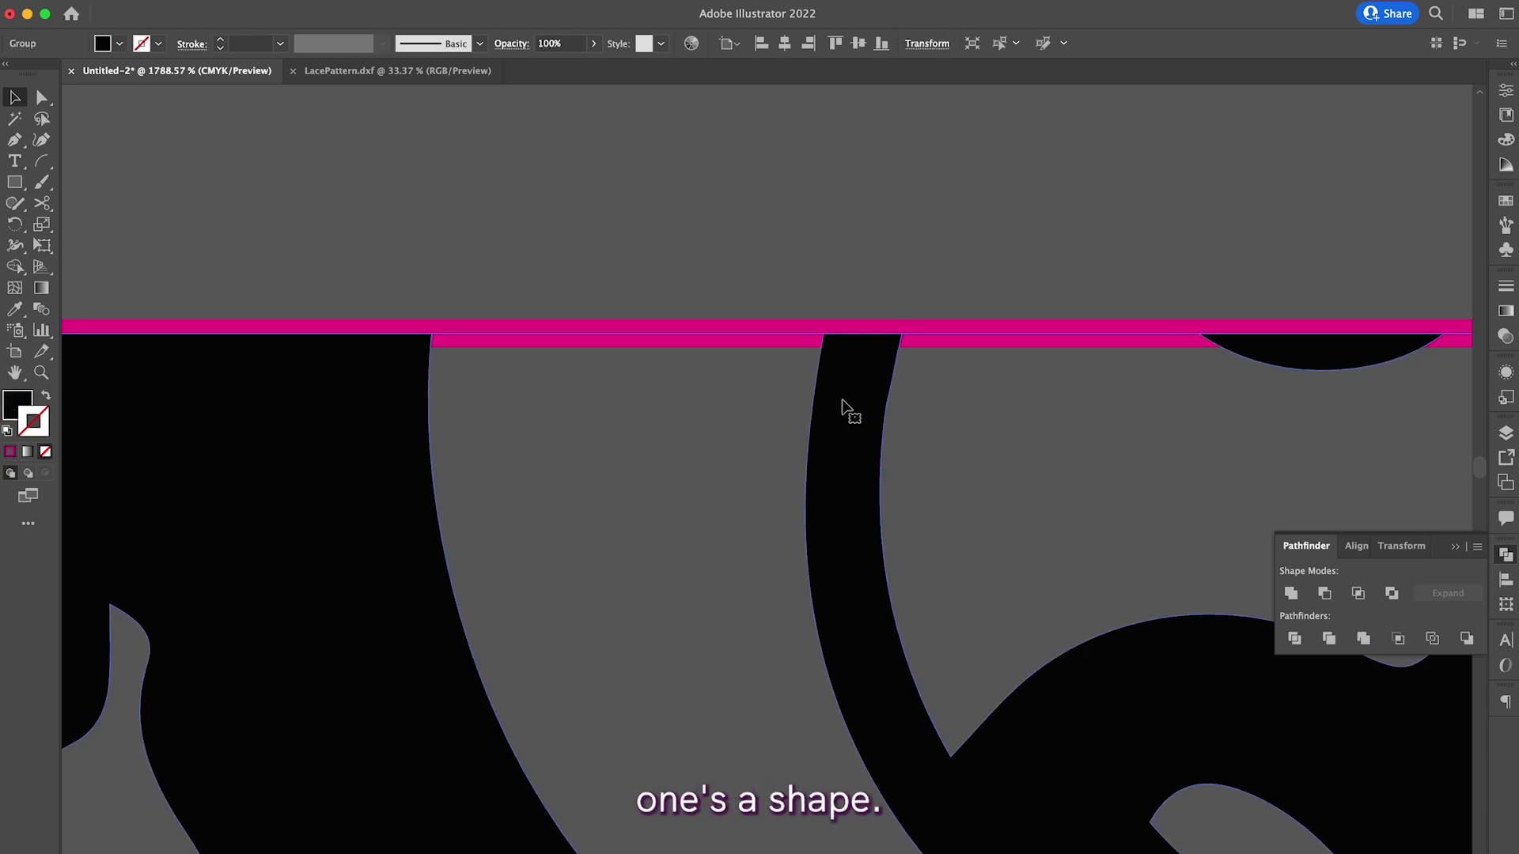
pyautogui.click(666, 244)
pyautogui.click(661, 332)
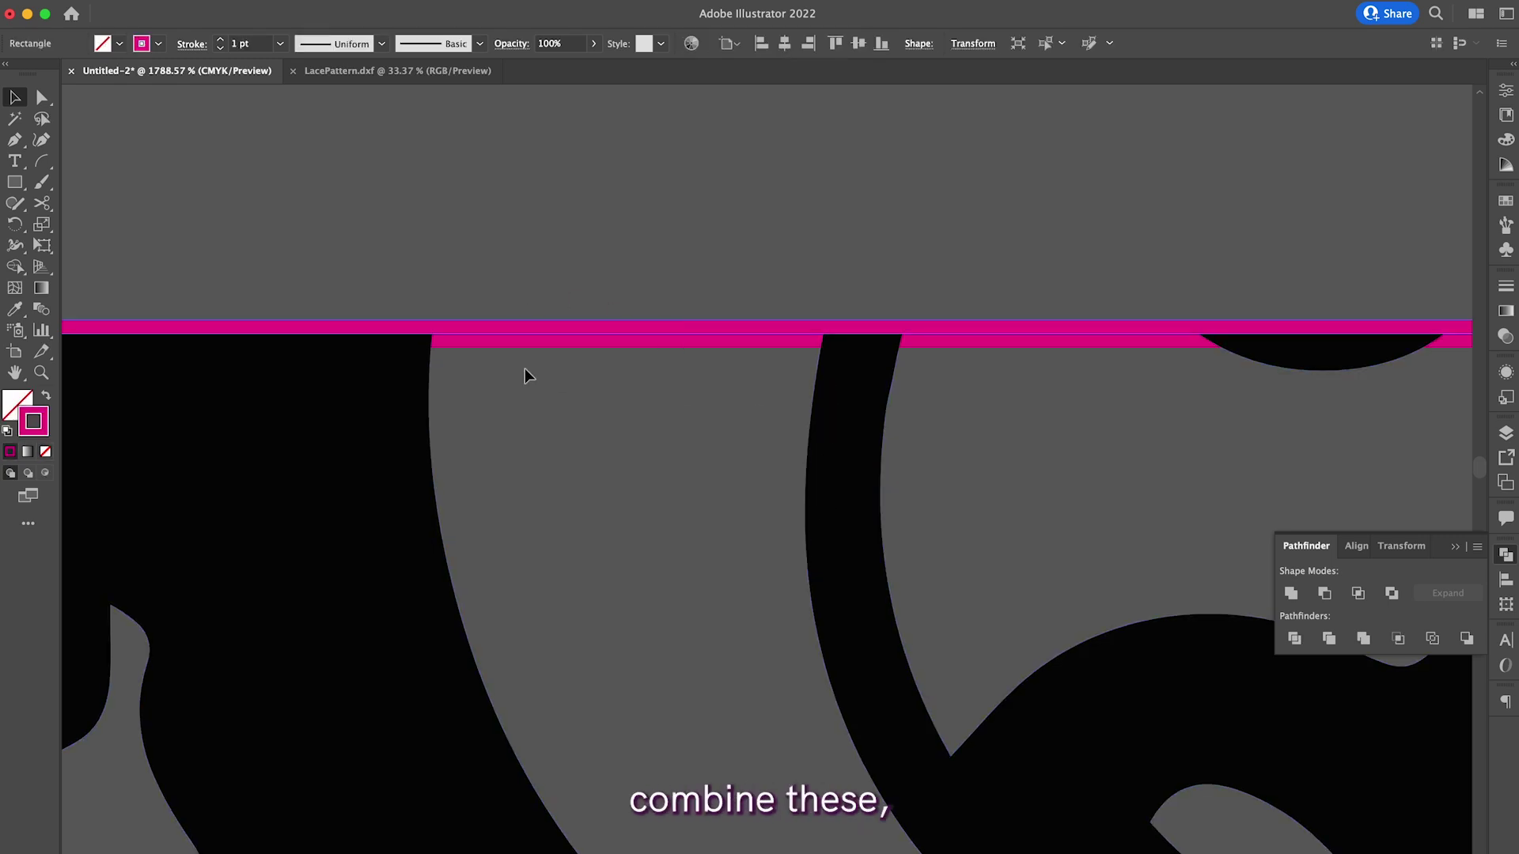
# Draw a straight horizontal reference line in the empty area above the lace panel with the Line Segment tool.
pyautogui.keyDown('alt'); pyautogui.scroll(-7, 567, 335); pyautogui.keyUp('alt')
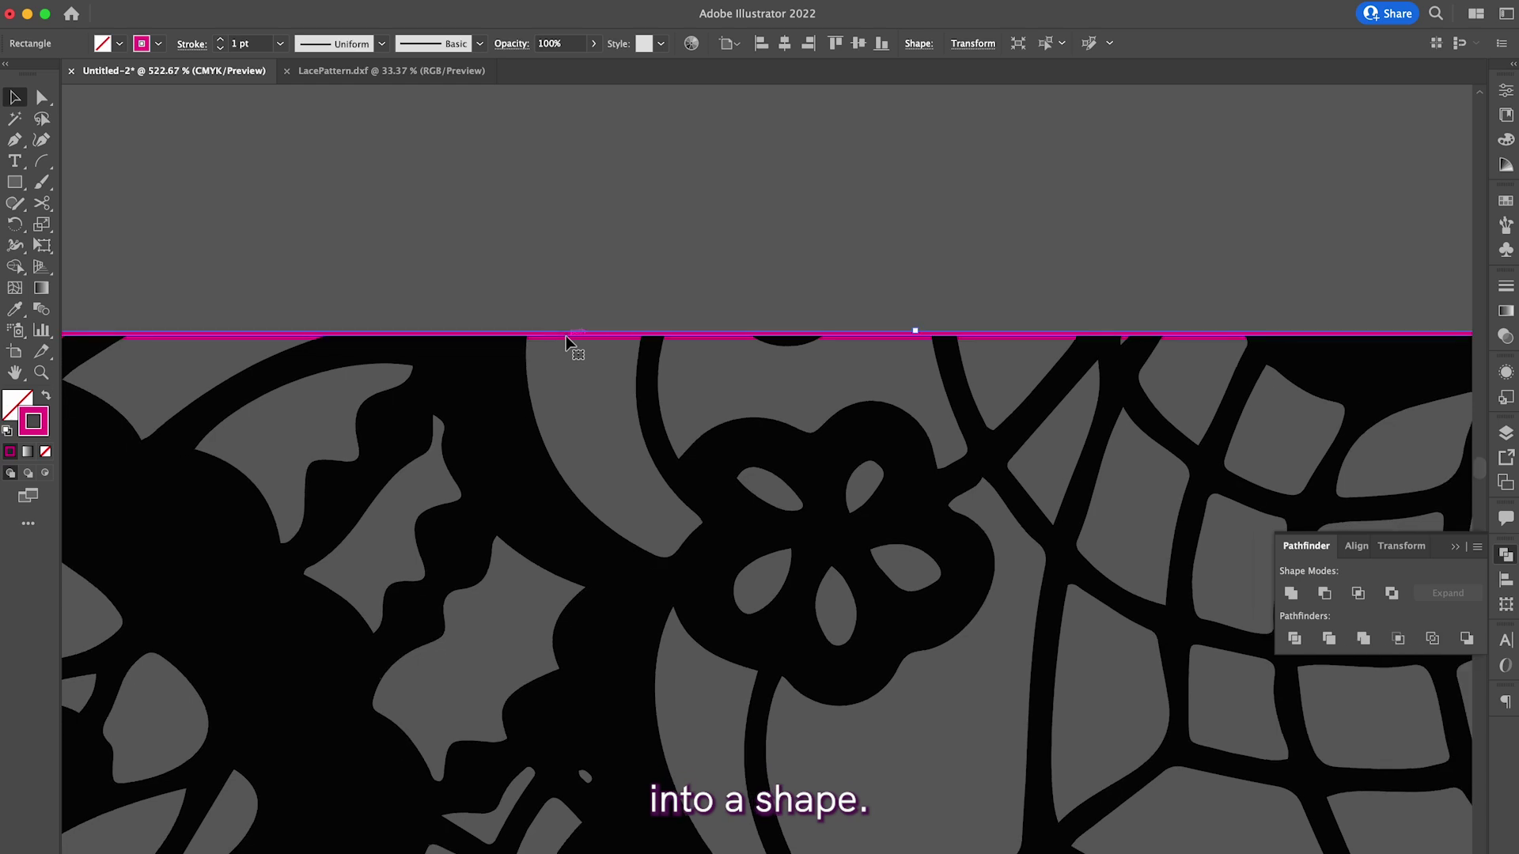
pyautogui.keyDown('alt'); pyautogui.scroll(-4, 560, 353); pyautogui.keyUp('alt')
pyautogui.scroll(-3, 558, 354)
pyautogui.click(416, 222)
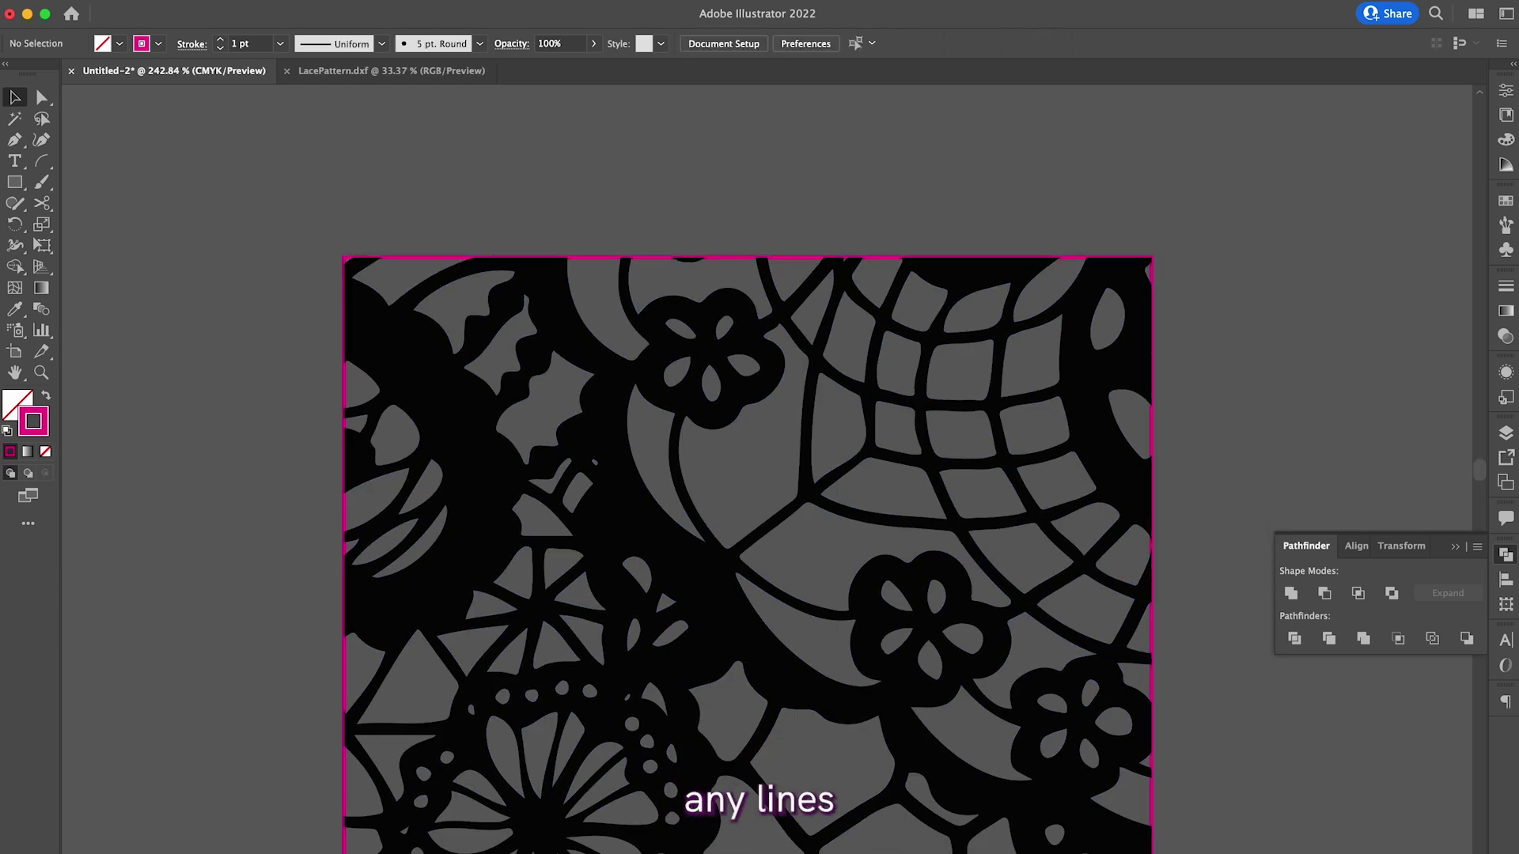
pyautogui.keyDown('alt'); pyautogui.scroll(4, 602, 258); pyautogui.keyUp('alt')
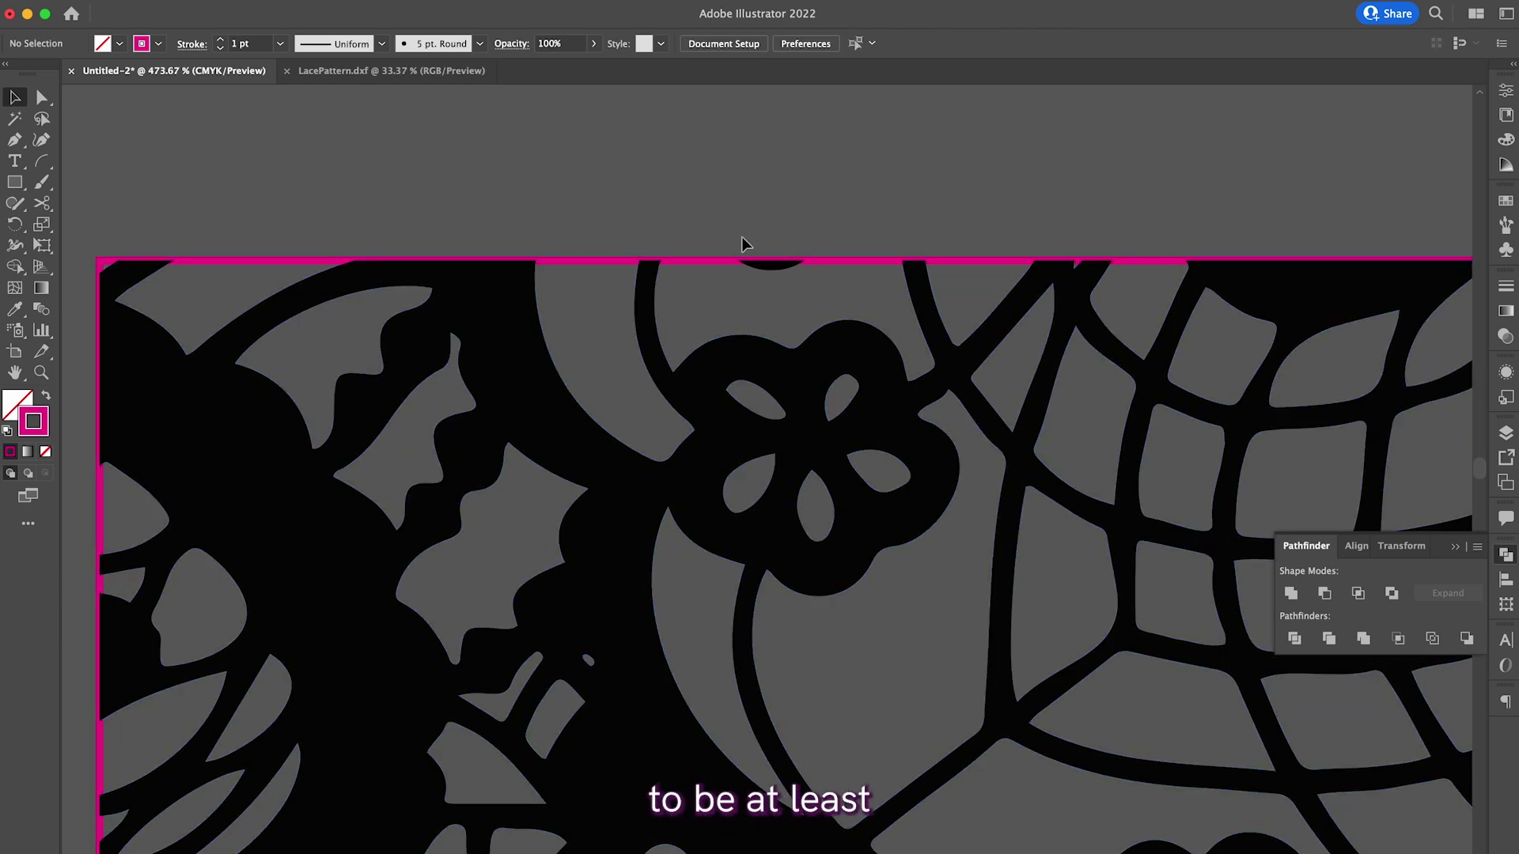
pyautogui.click(42, 160)
pyautogui.moveTo(354, 164); pyautogui.dragTo(1063, 165)
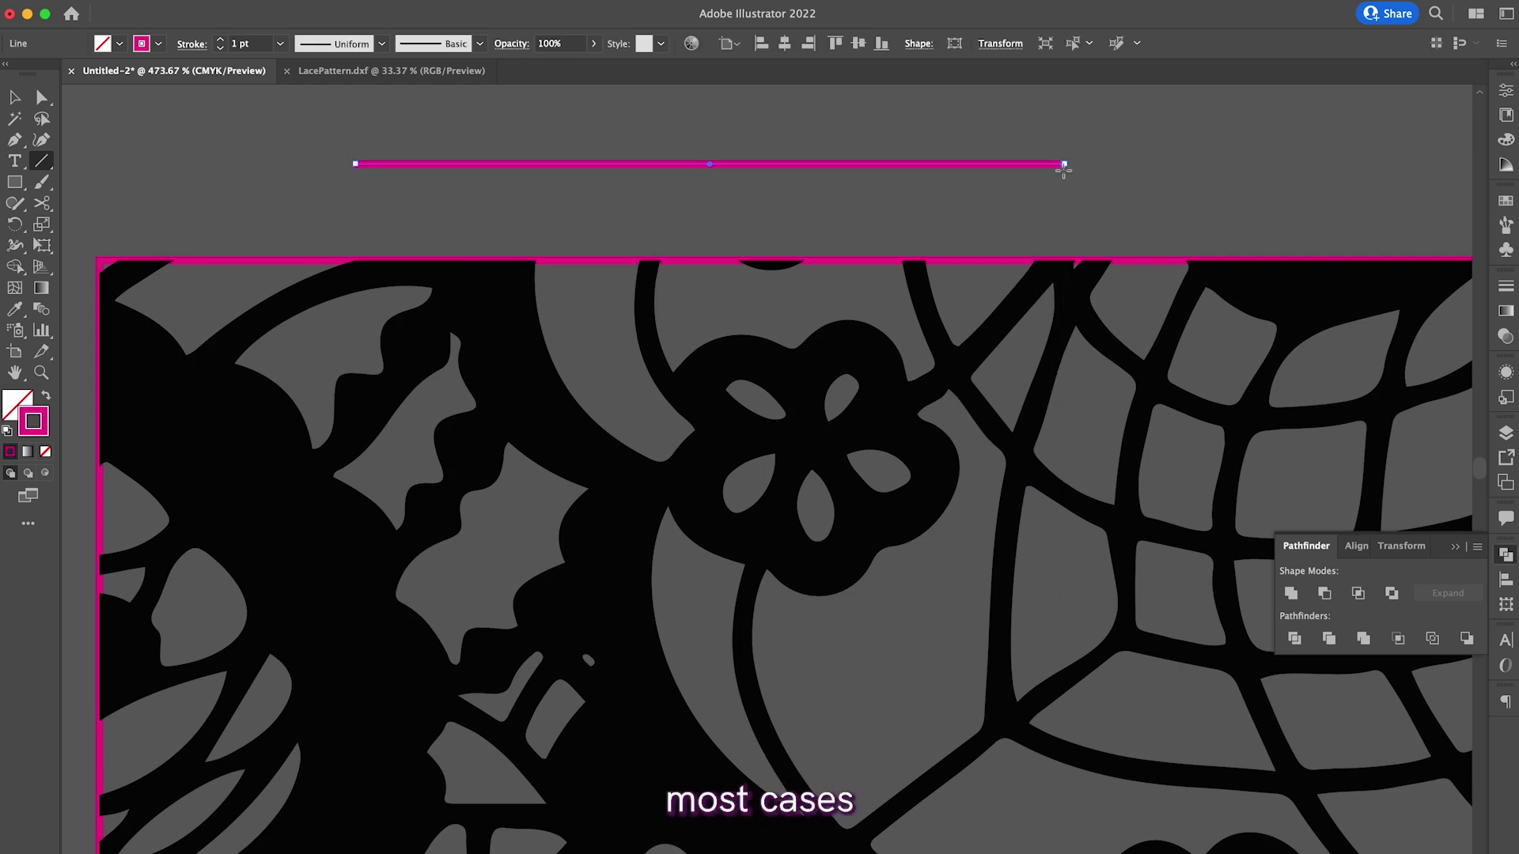
# Set the reference line's stroke weight to 0.4 mm.
pyautogui.click(11, 99)
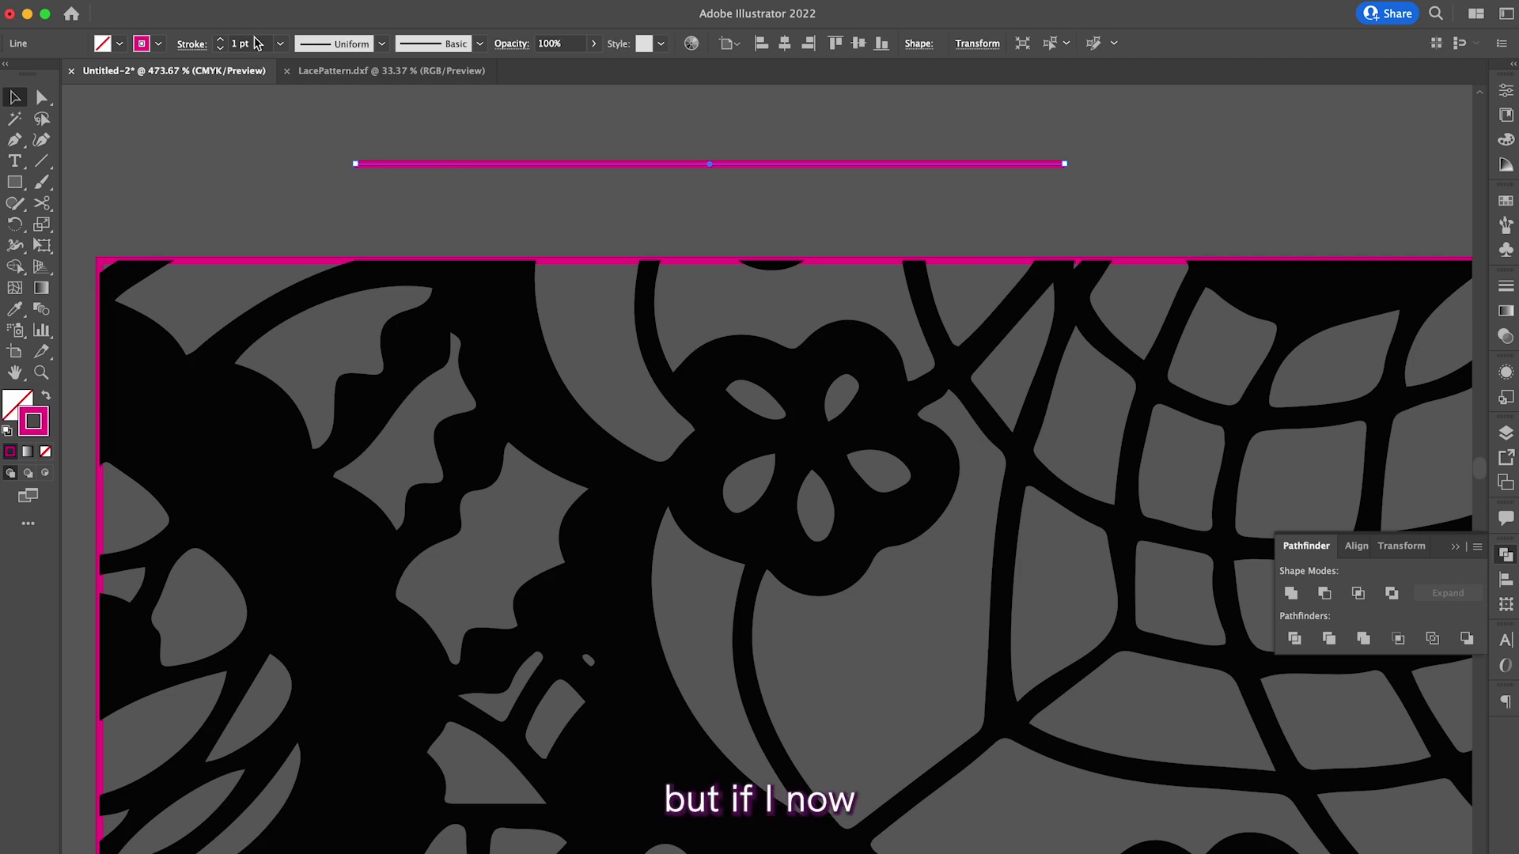
pyautogui.write('0.4')
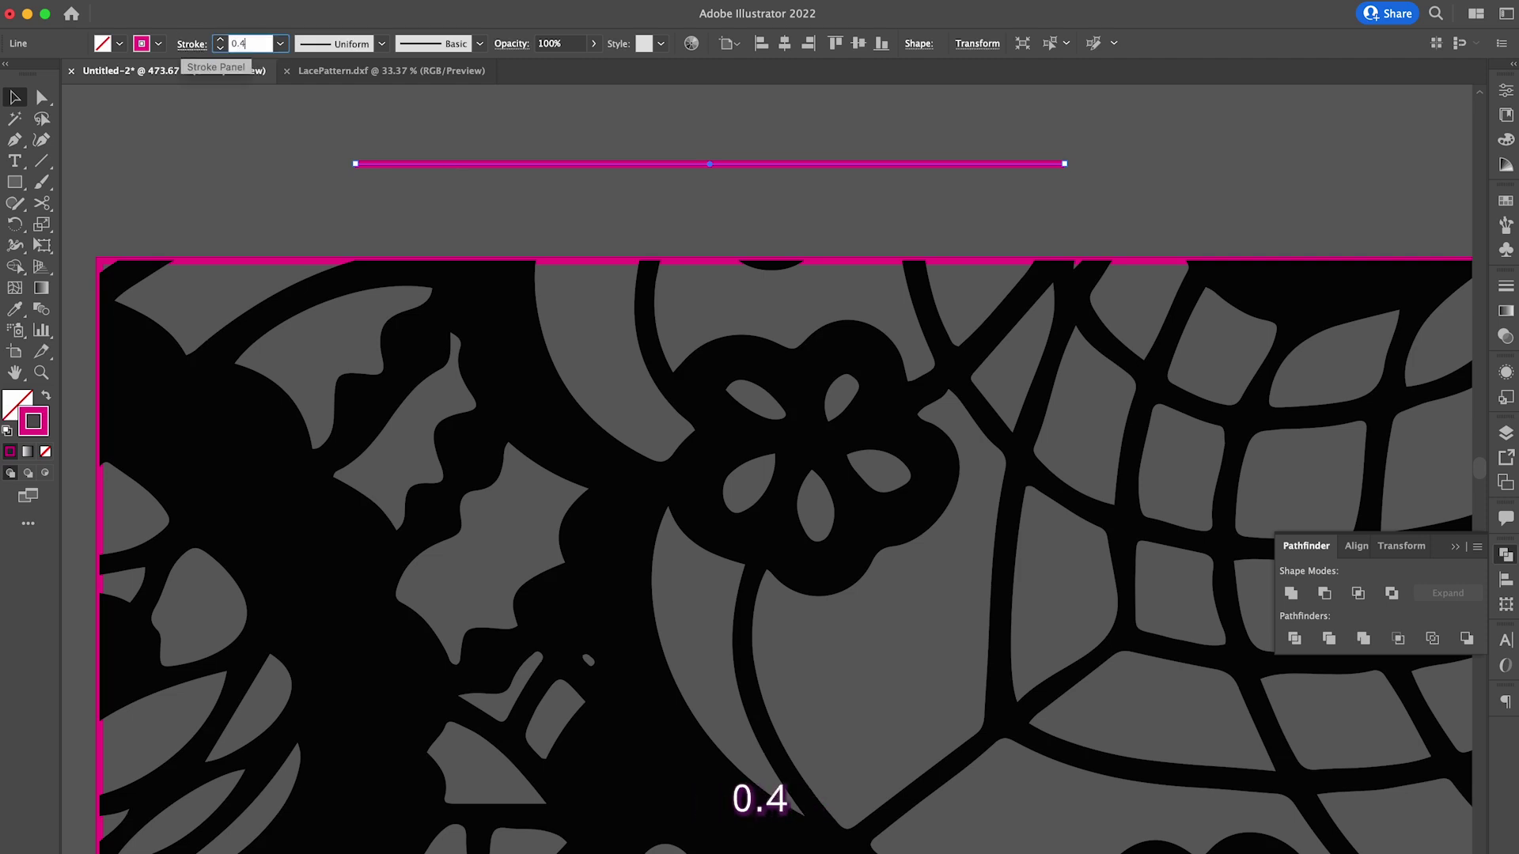
pyautogui.write('m')
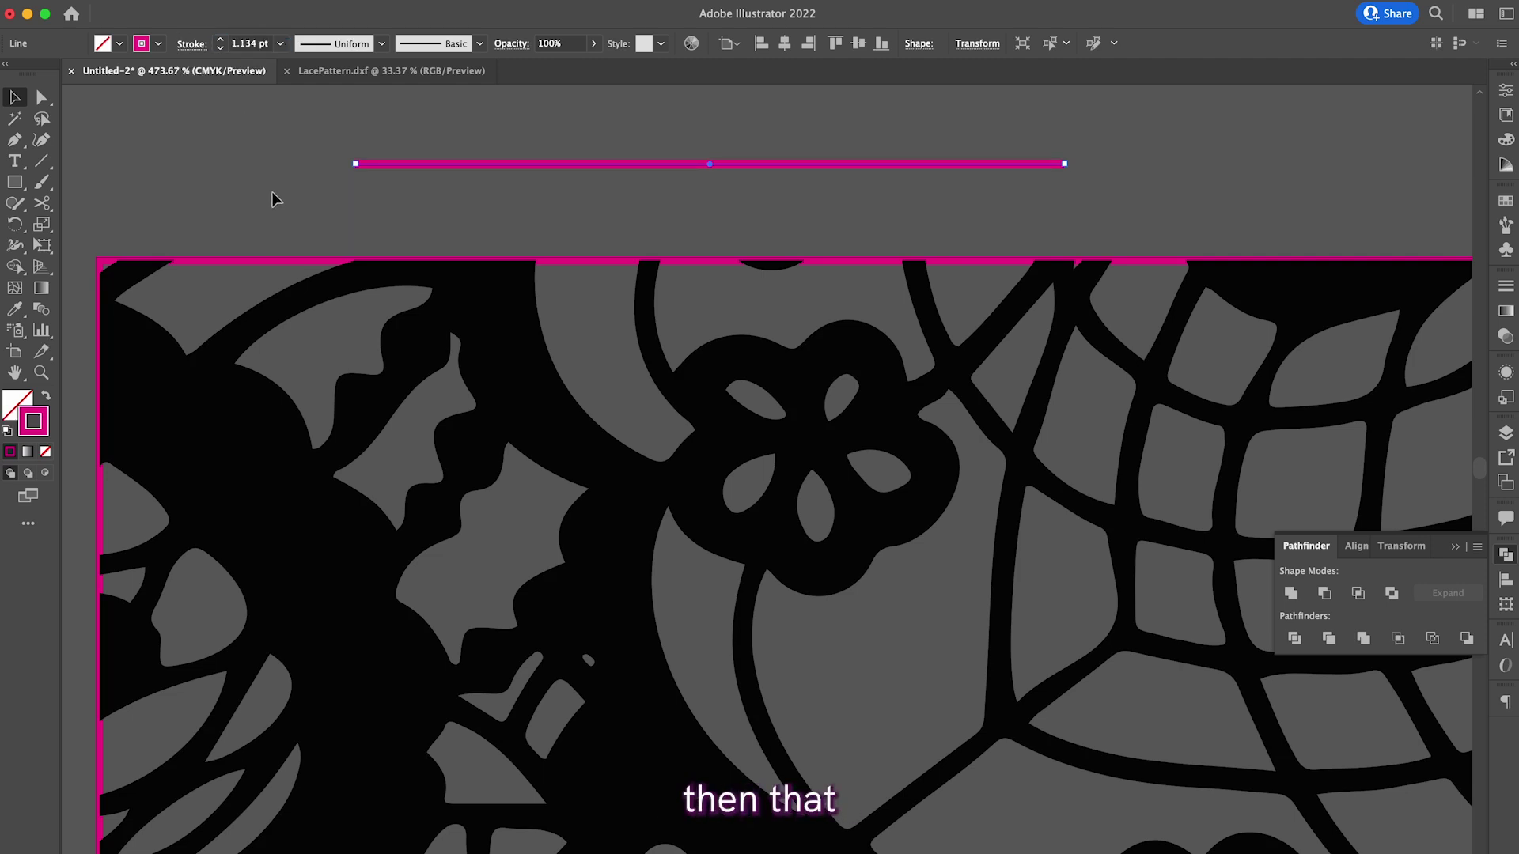
pyautogui.click(272, 191)
pyautogui.keyDown('alt'); pyautogui.scroll(5, 454, 164); pyautogui.keyUp('alt')
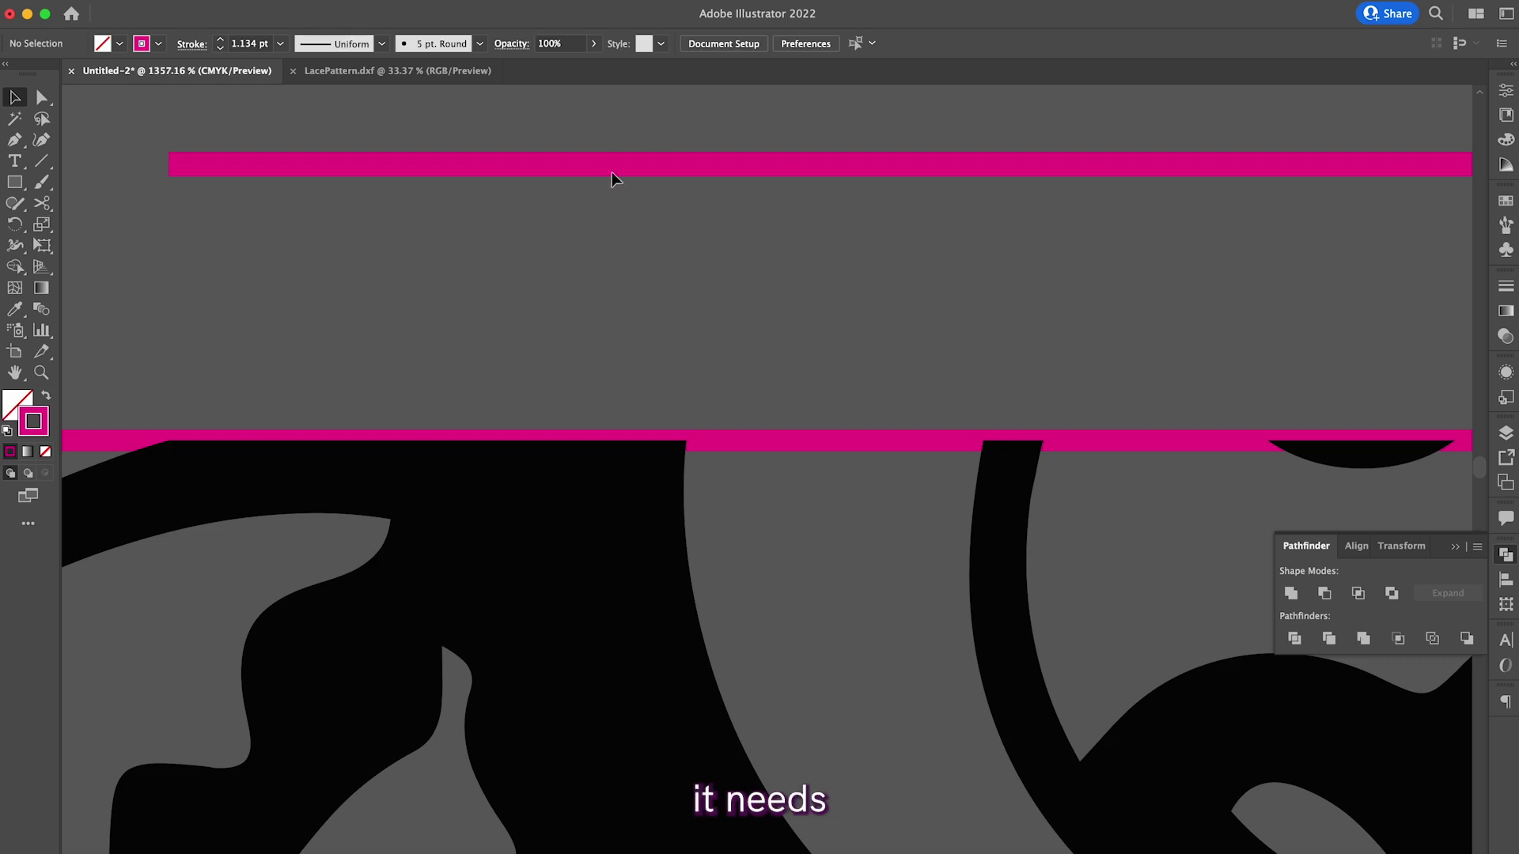
# Move the reference line onto the frame's upper edge, recolour its stroke green, and align it with the frame stroke's lower edge for comparison.
pyautogui.moveTo(605, 166); pyautogui.dragTo(1148, 436)
pyautogui.doubleClick(38, 417)
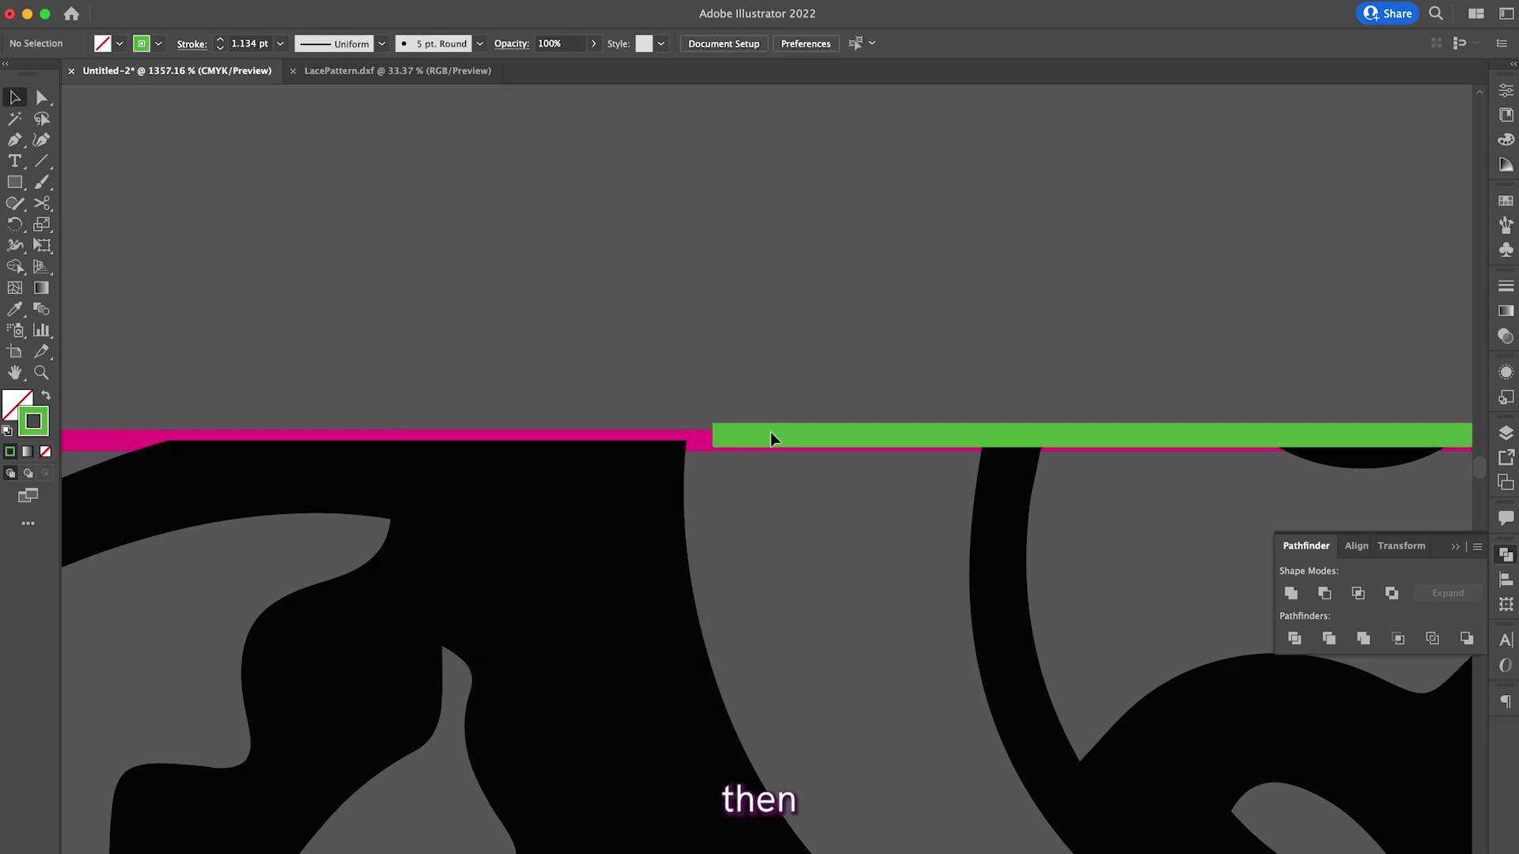
pyautogui.keyDown('alt'); pyautogui.scroll(5, 770, 432); pyautogui.keyUp('alt')
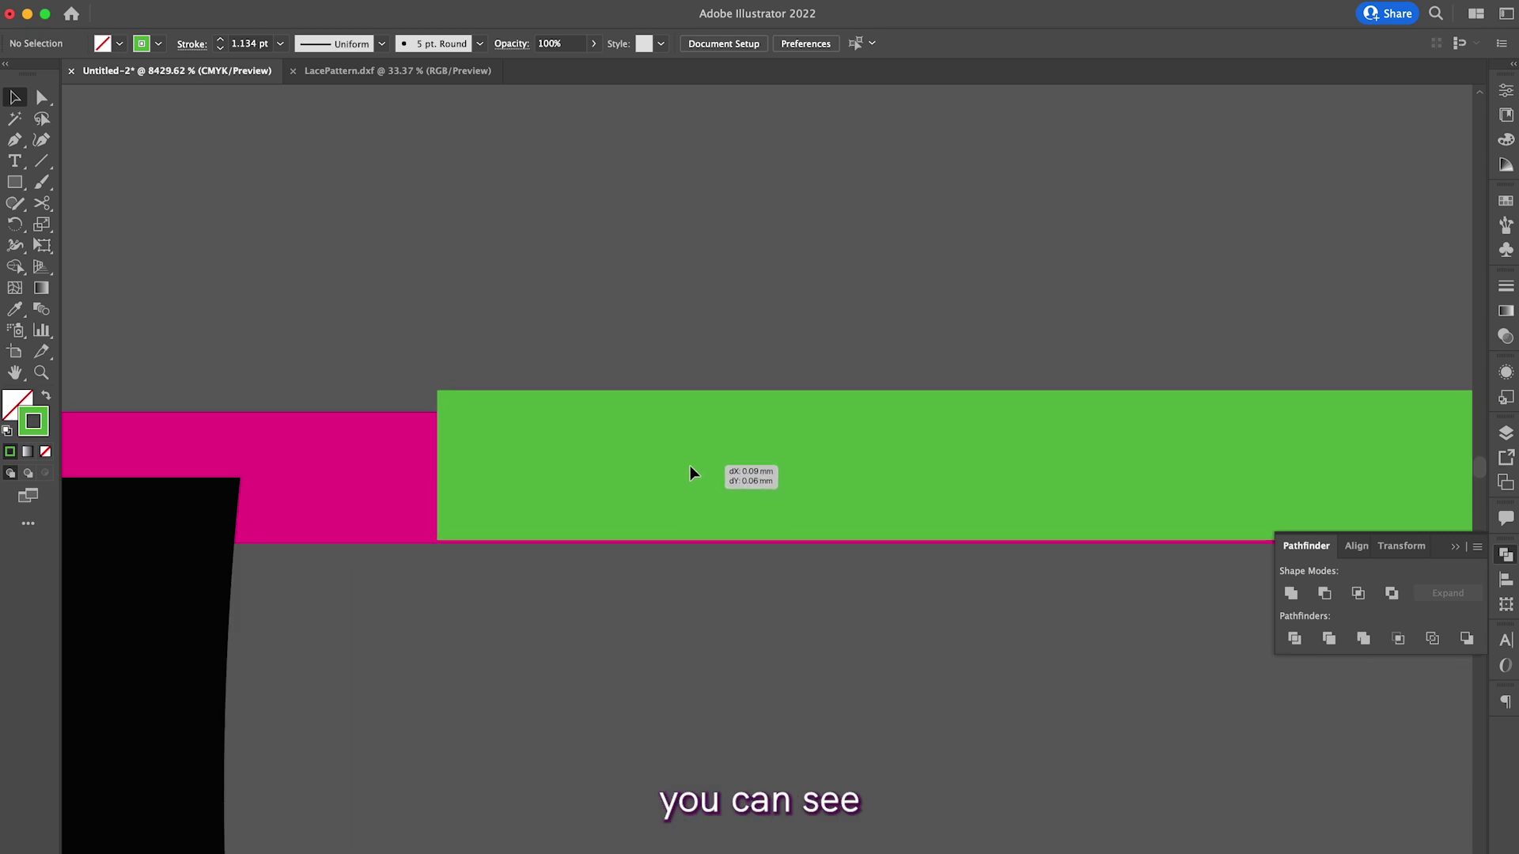
pyautogui.click(690, 468)
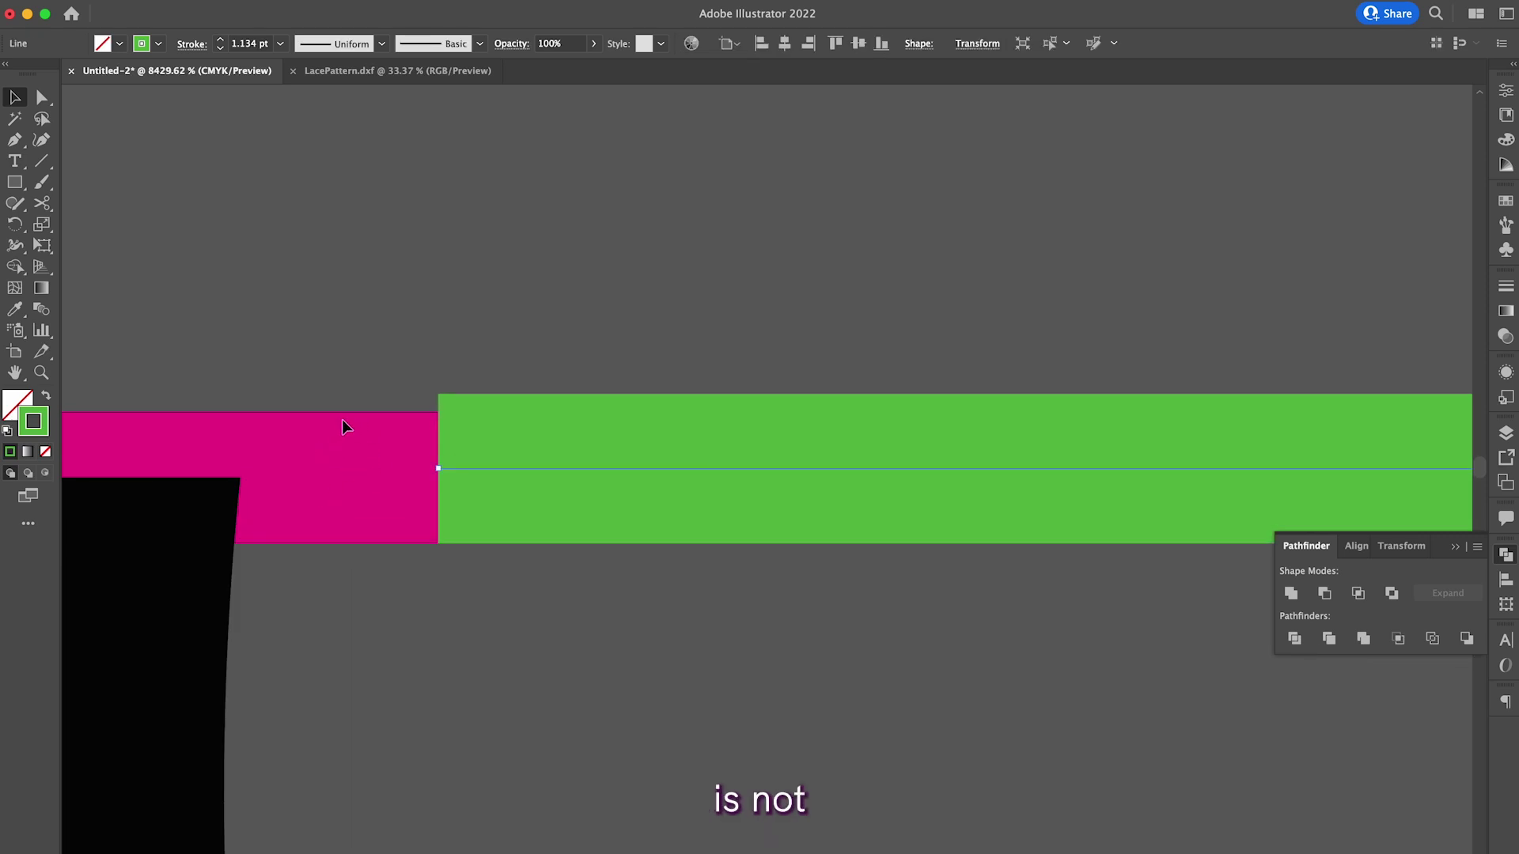
# Set the stroke weight of the magenta square frame to 0.8 mm.
pyautogui.press('super+shift+a')
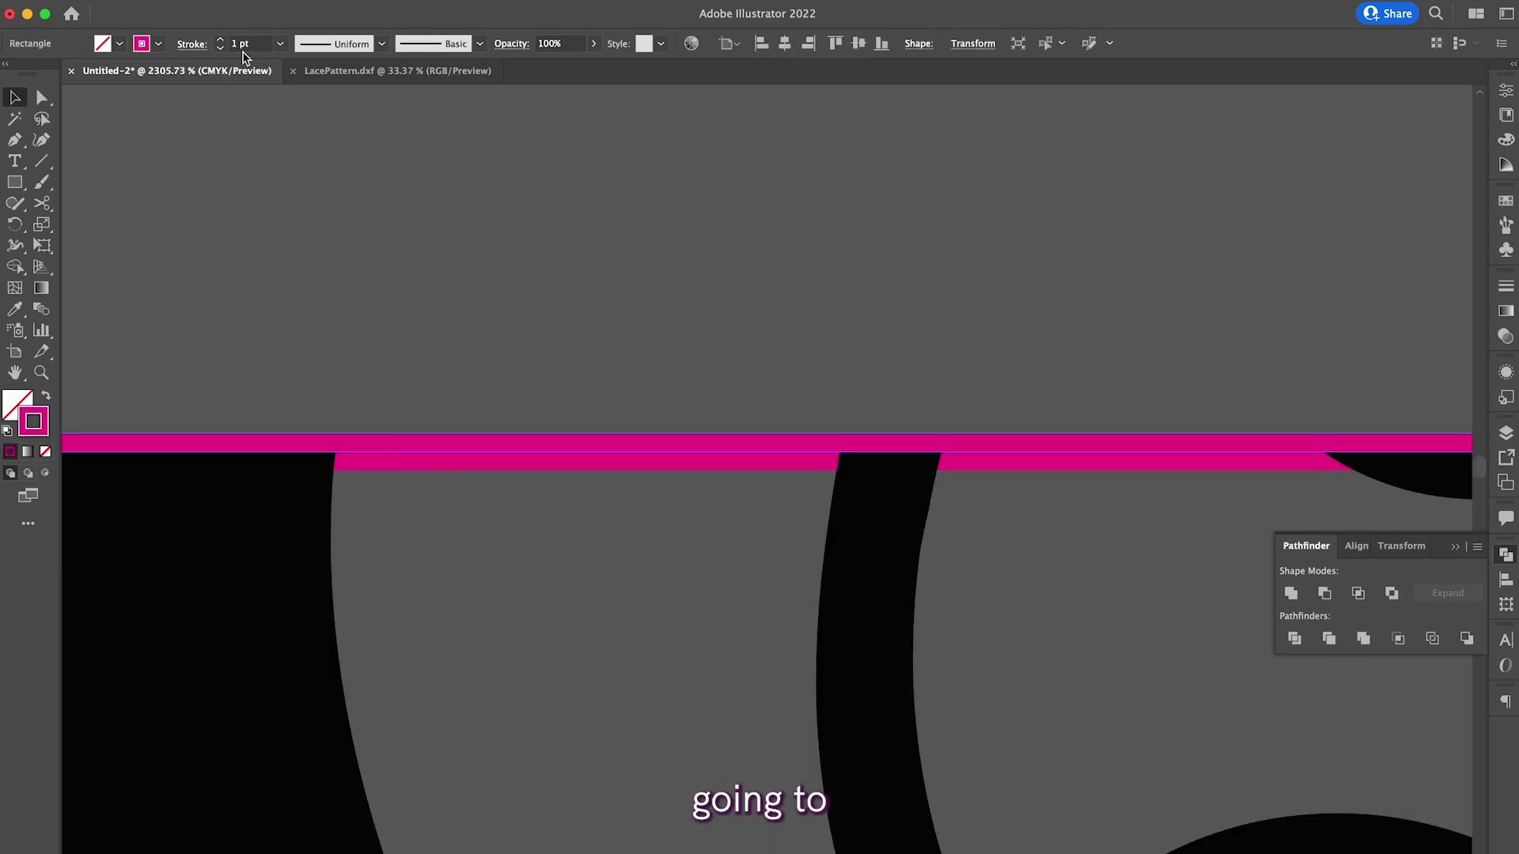
pyautogui.click(234, 43)
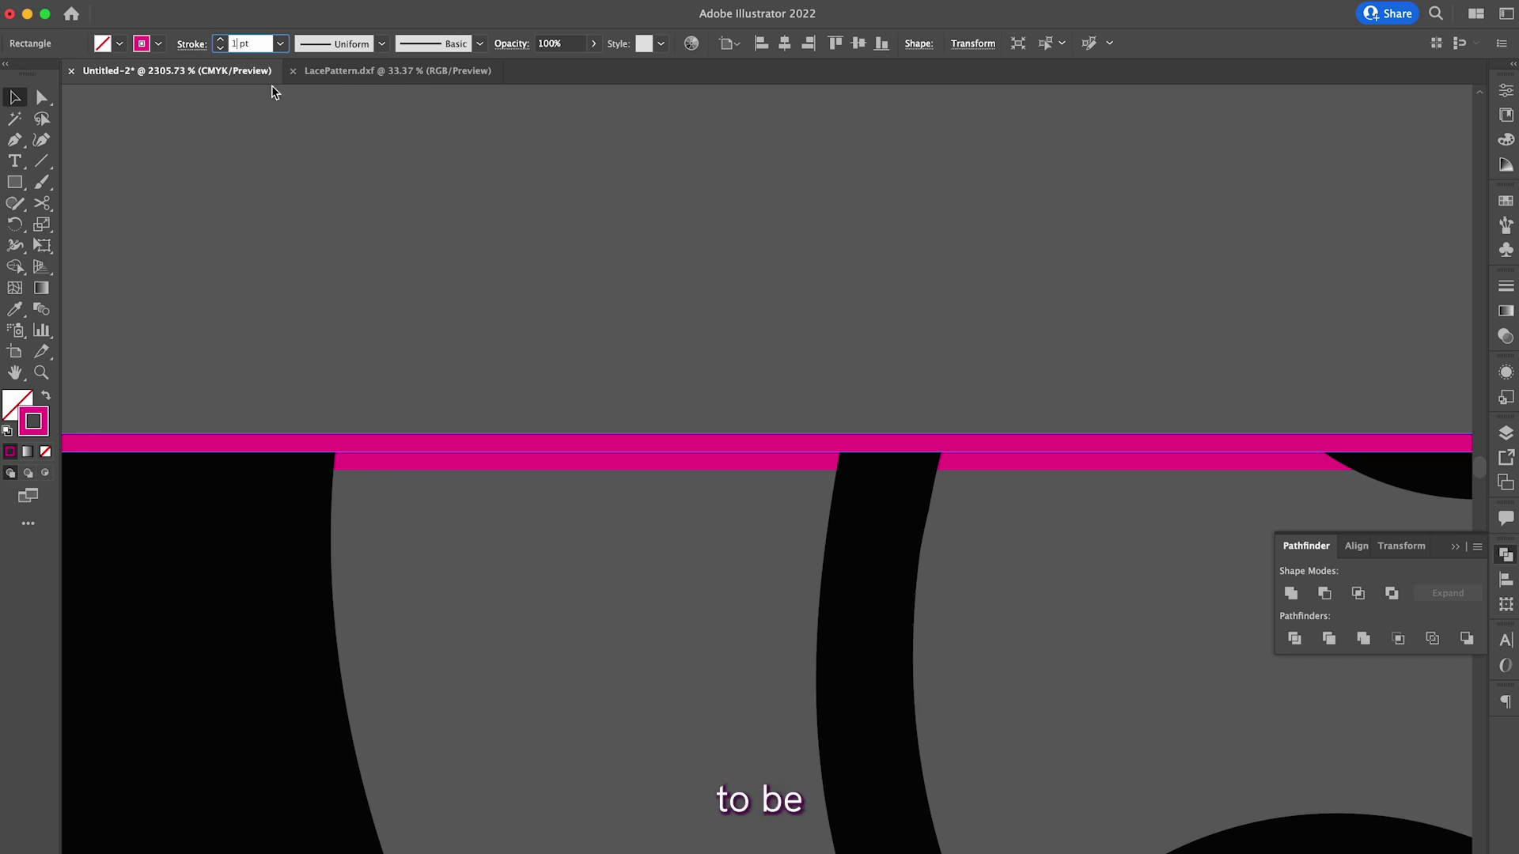
pyautogui.write('0.8mm')
pyautogui.press('Return')
pyautogui.click(527, 199)
pyautogui.keyDown('alt'); pyautogui.scroll(-10, 503, 276); pyautogui.keyUp('alt')
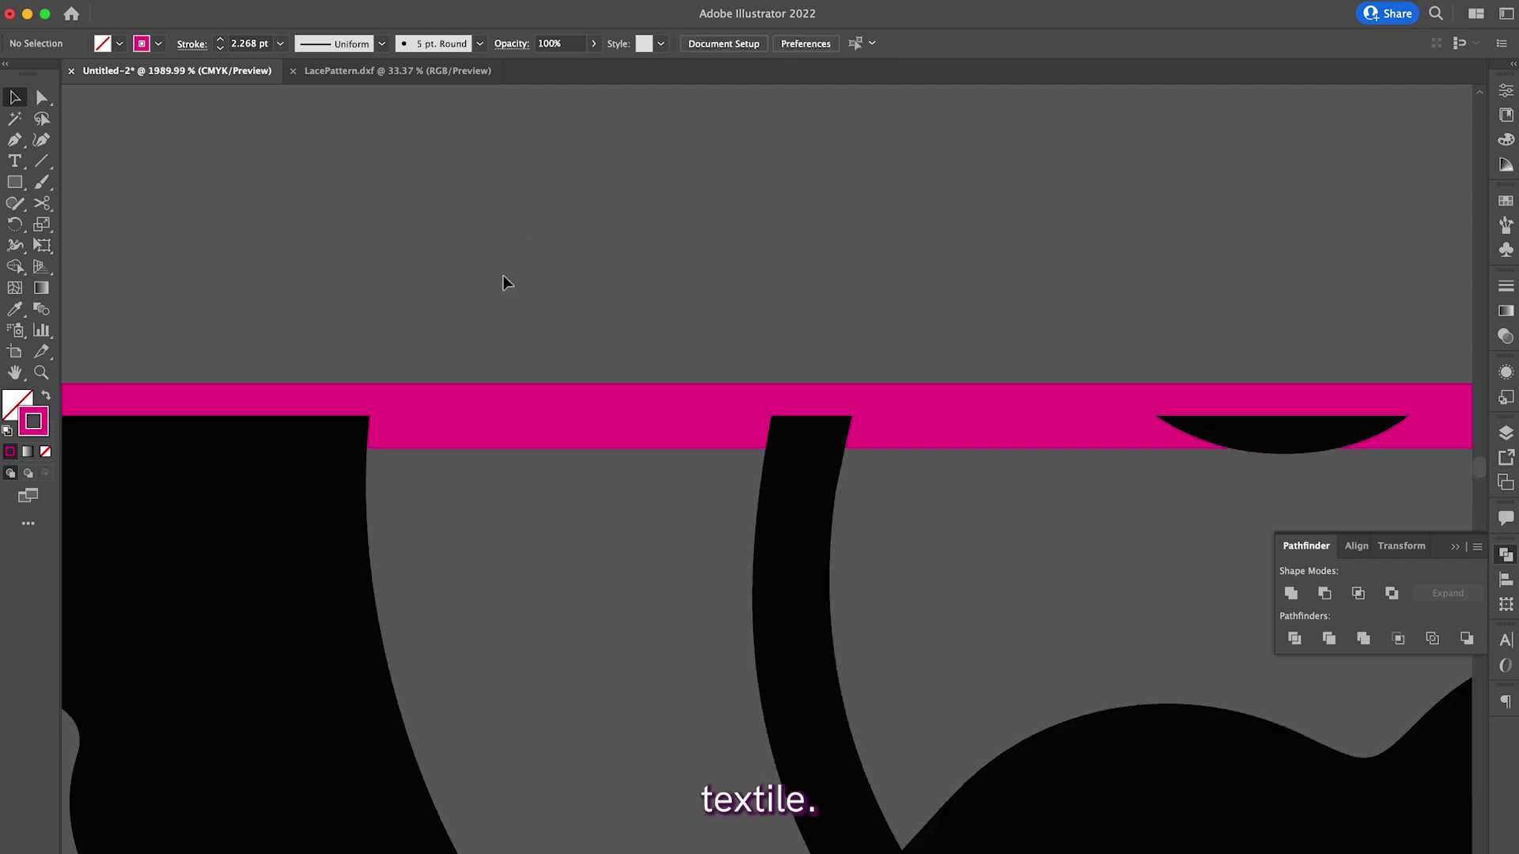
# Convert the magenta frame's stroke into a filled shape with Outline Stroke.
pyautogui.keyDown('alt'); pyautogui.scroll(-3, 503, 276); pyautogui.keyUp('alt')
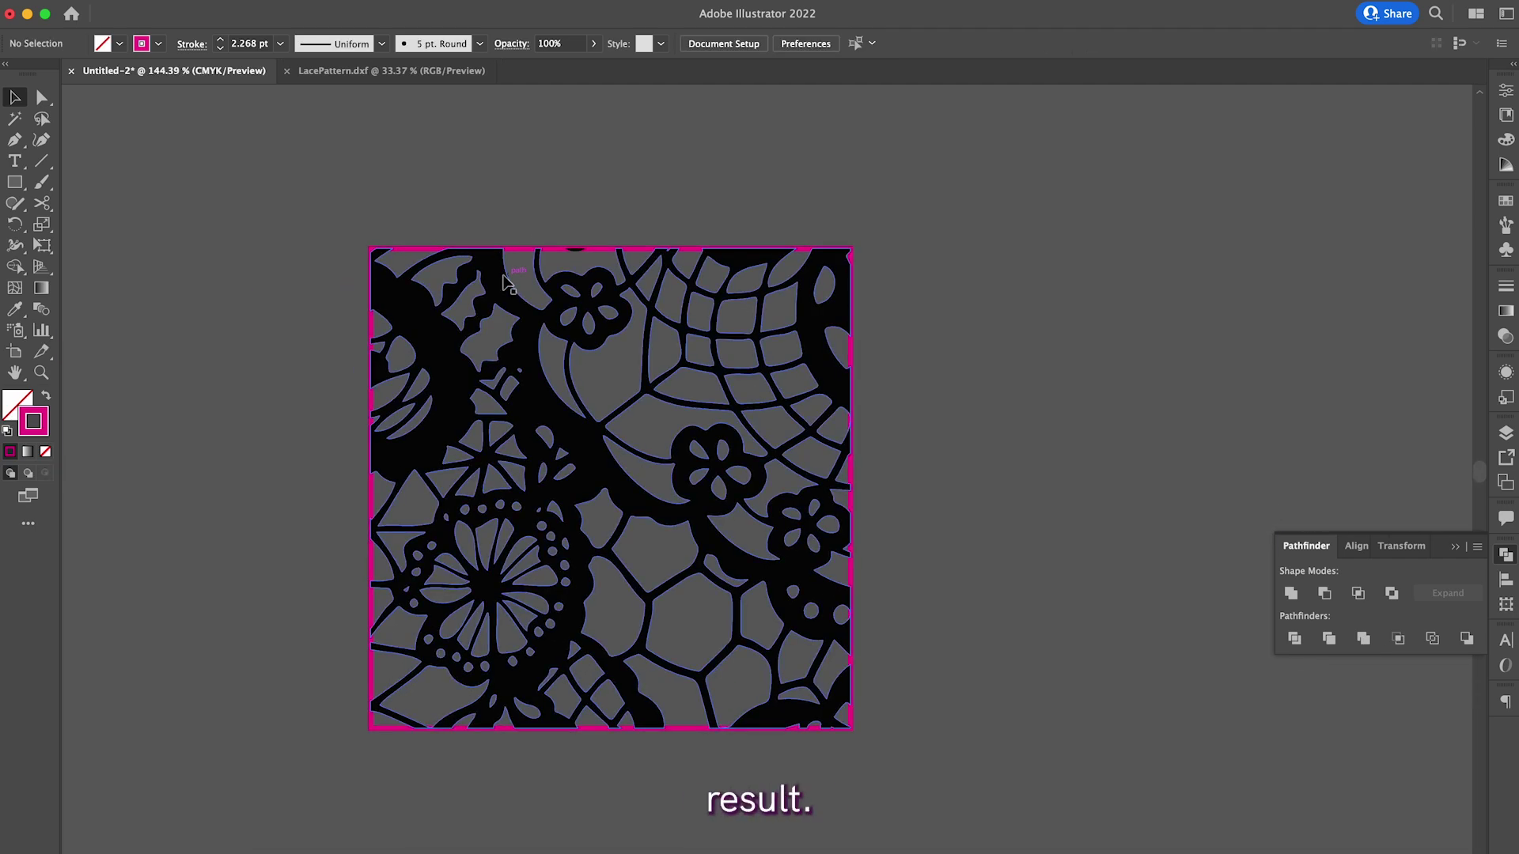
pyautogui.click(516, 252)
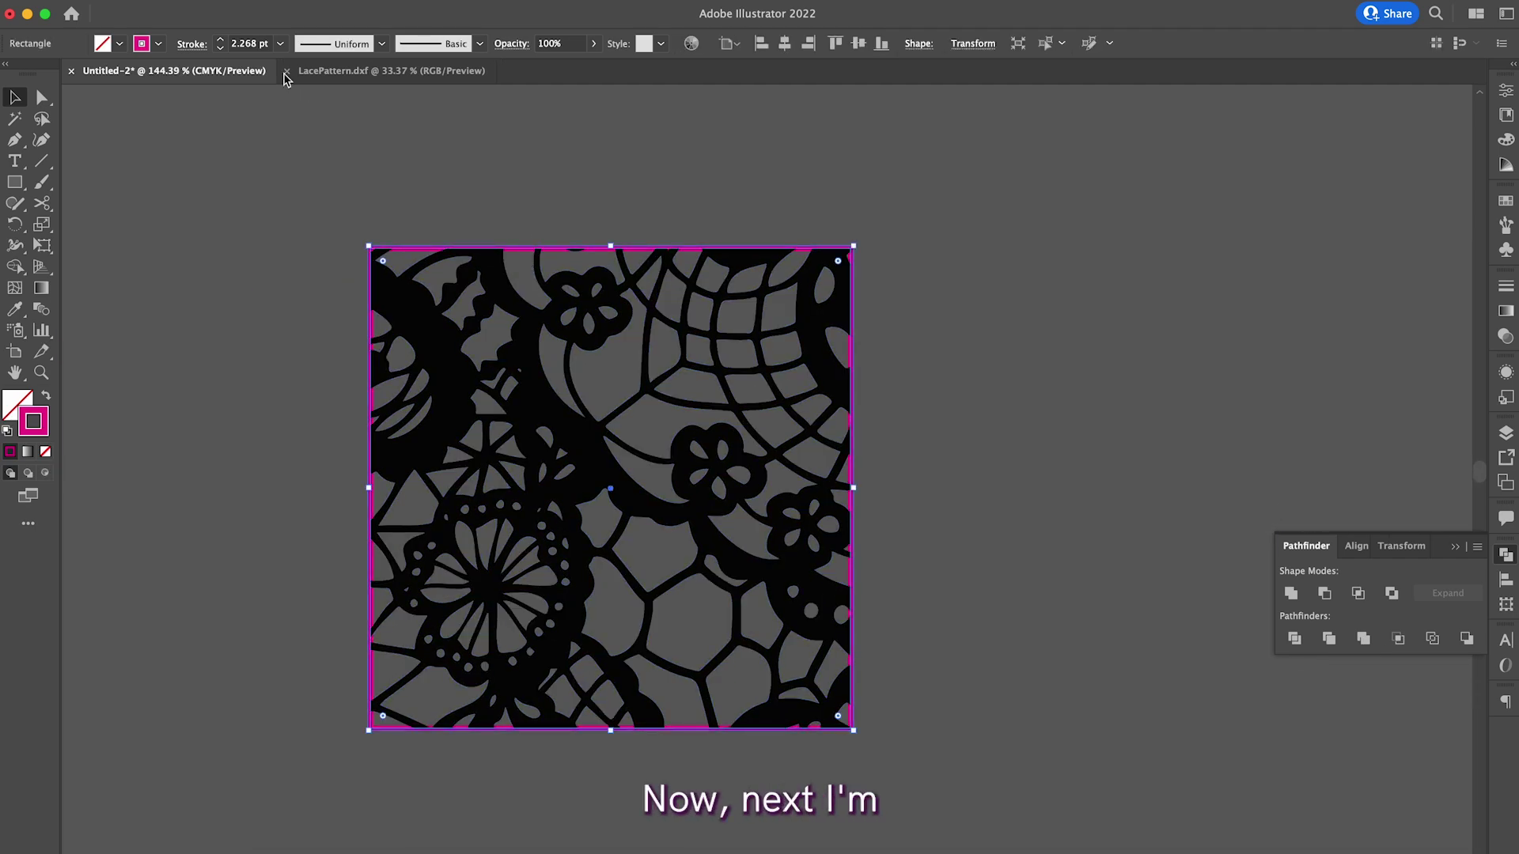
pyautogui.click(212, 1)
pyautogui.moveTo(260, 433)
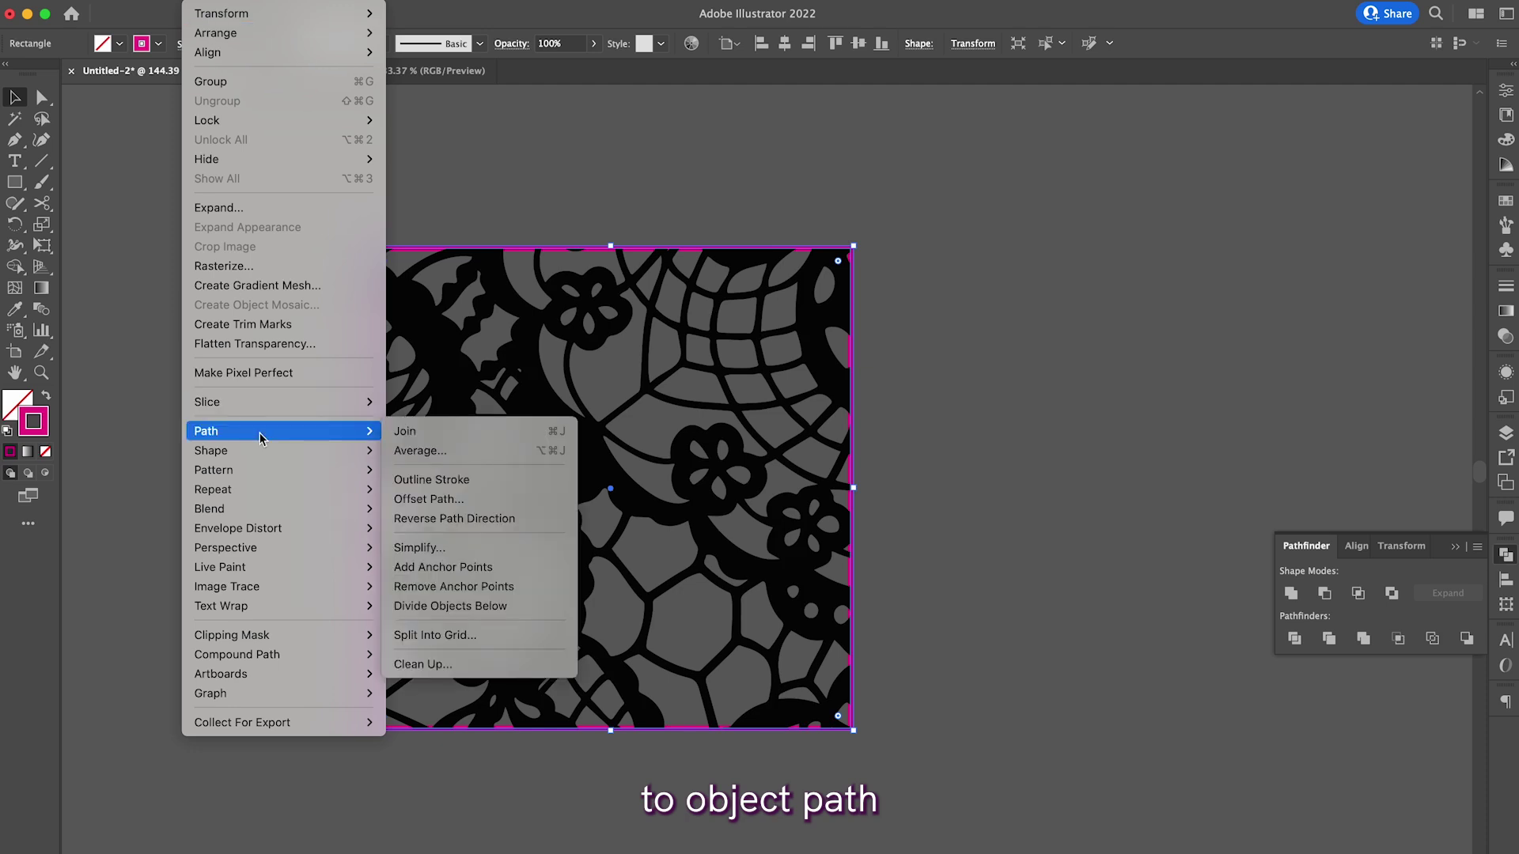
pyautogui.click(440, 481)
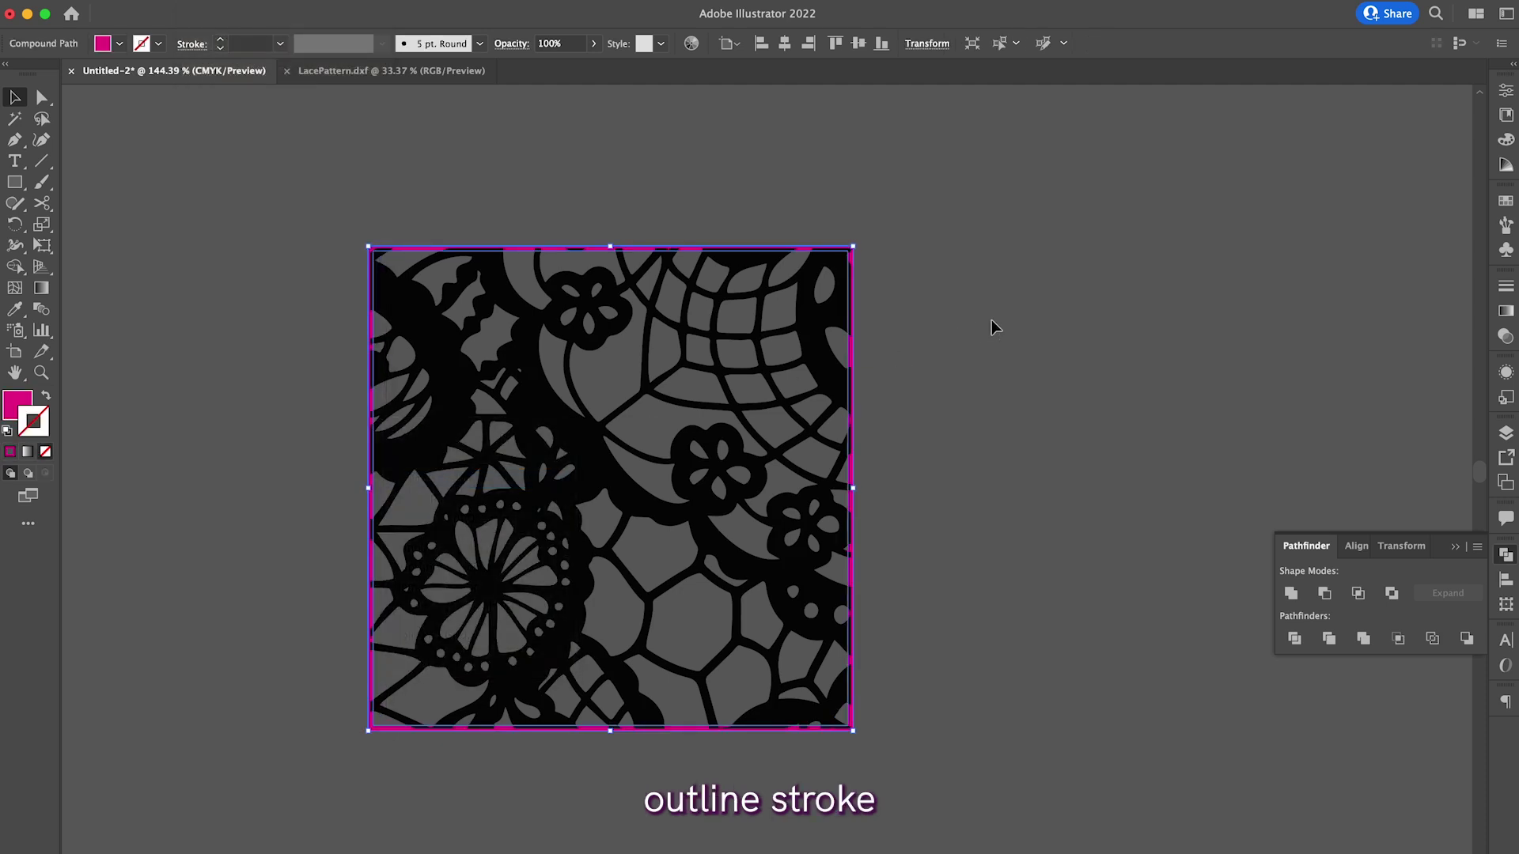
# Select the outlined frame together with the lace and merge them into one shape with Pathfinder Unite.
pyautogui.click(994, 327)
pyautogui.moveTo(325, 209); pyautogui.dragTo(875, 759)
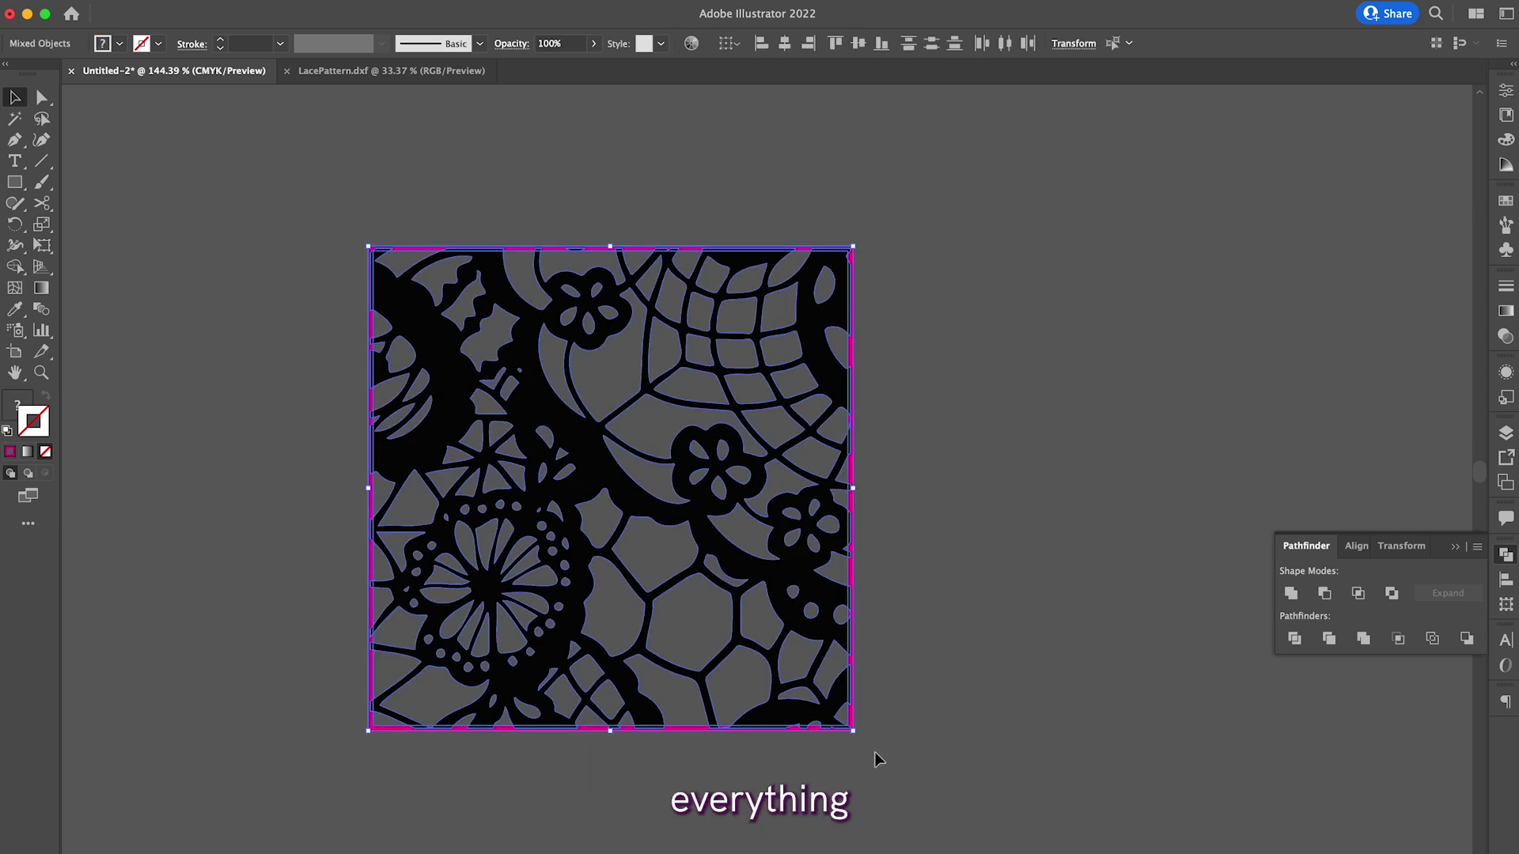
pyautogui.click(1290, 594)
pyautogui.click(1010, 407)
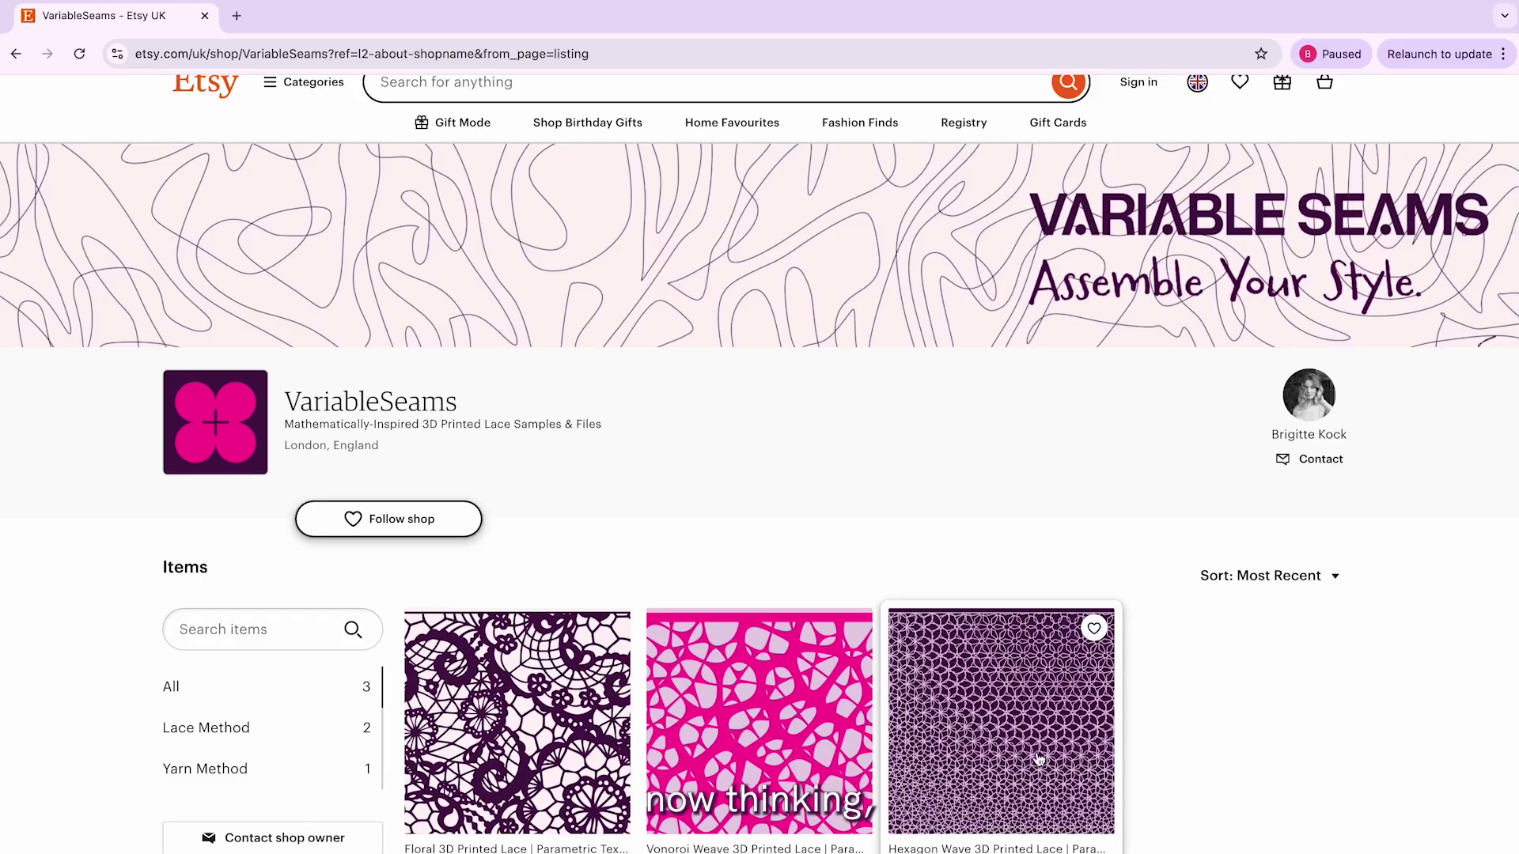
# In the browser's VariableSeams Etsy shop, view the preview images of the Hexagon Wave and Vonoroi Weave 3D printed lace listings.
pyautogui.click(1039, 760)
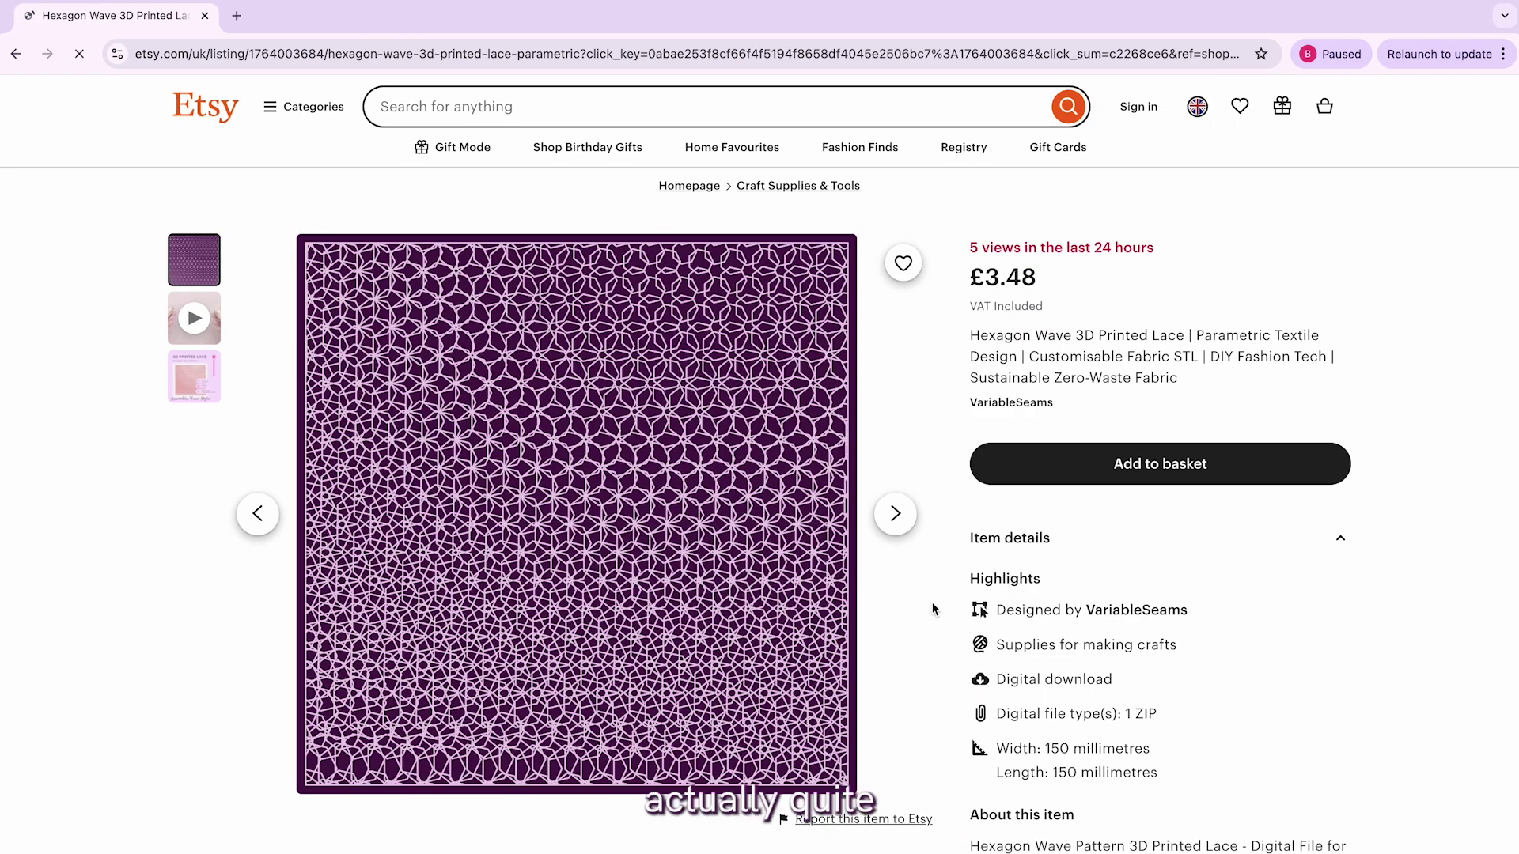
pyautogui.click(909, 529)
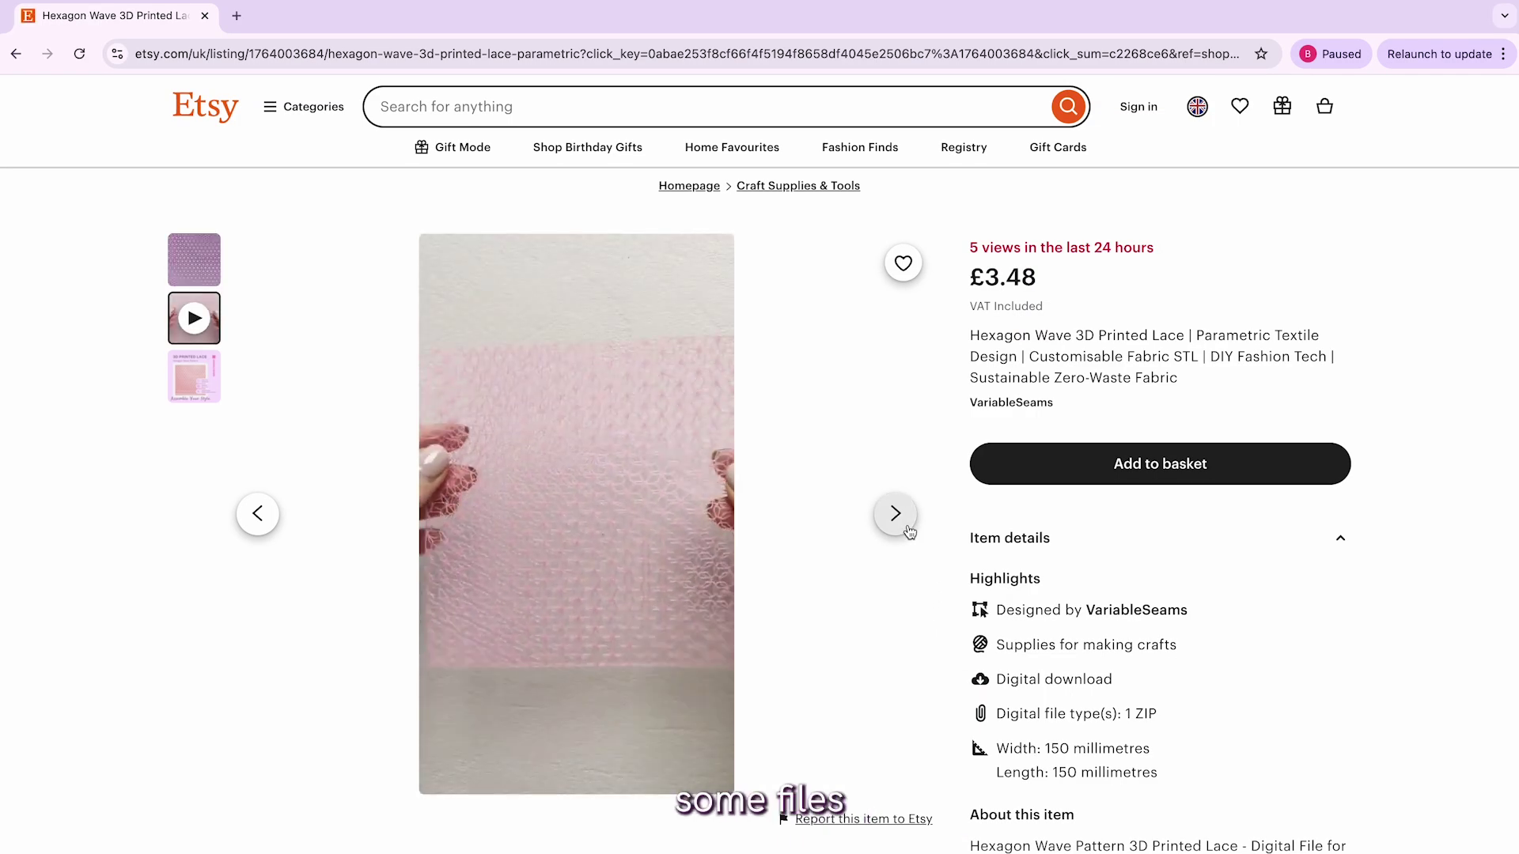
pyautogui.click(908, 529)
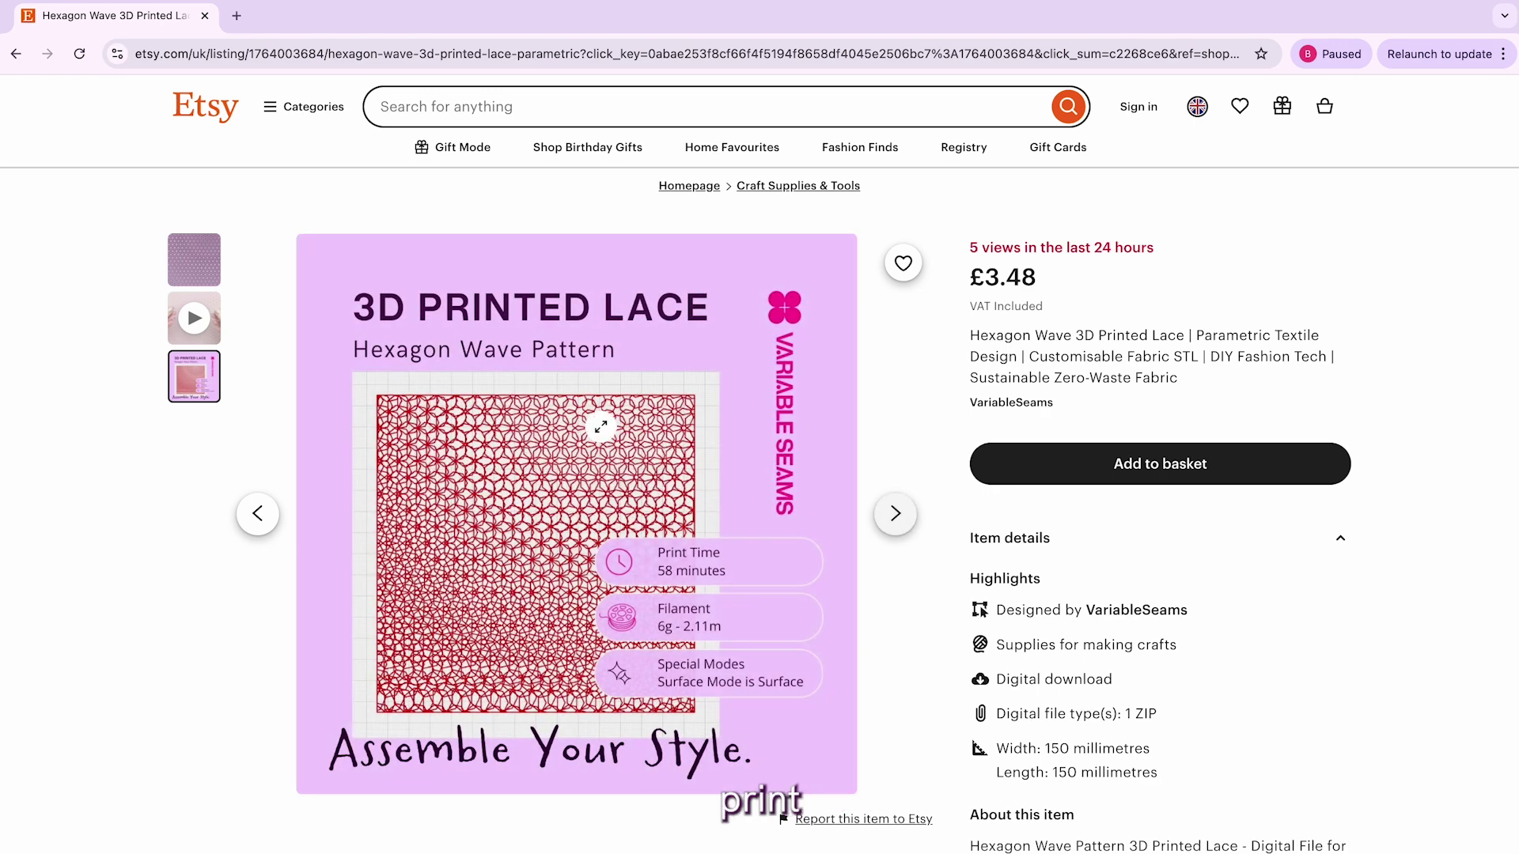
pyautogui.click(16, 54)
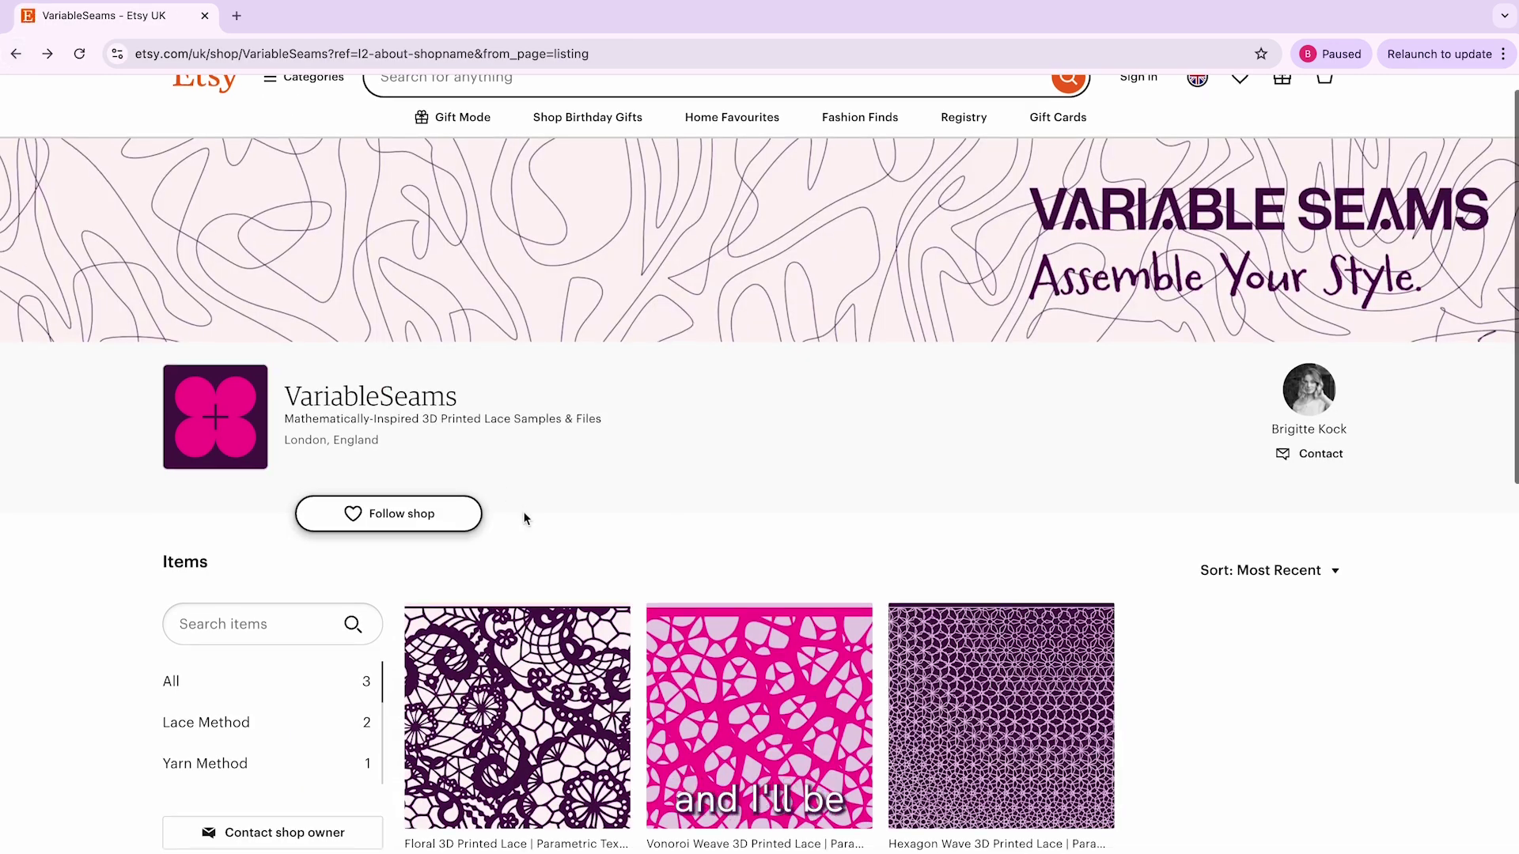
pyautogui.click(739, 664)
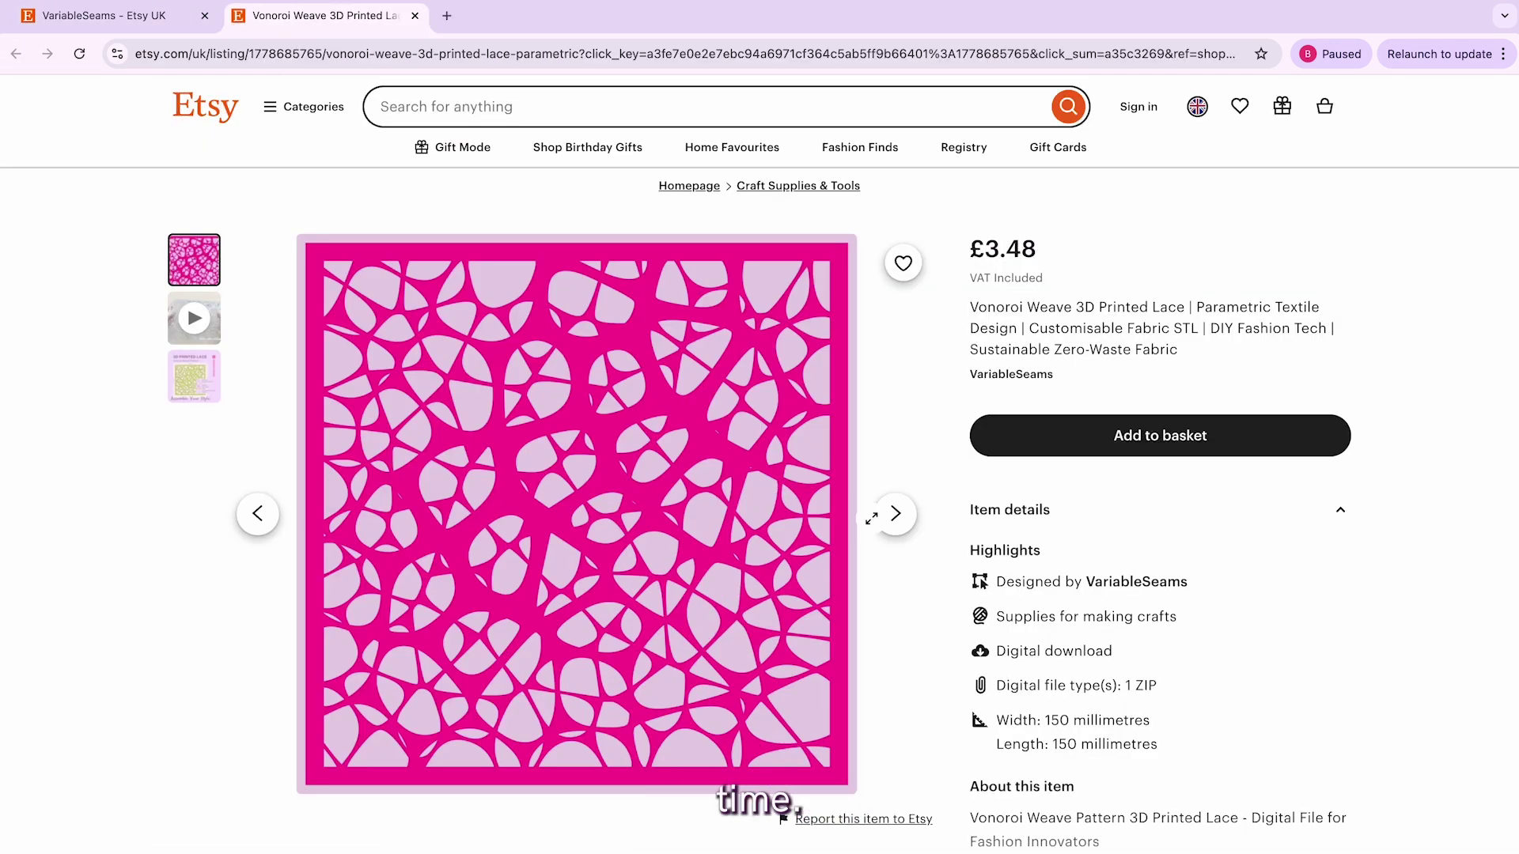
pyautogui.click(897, 522)
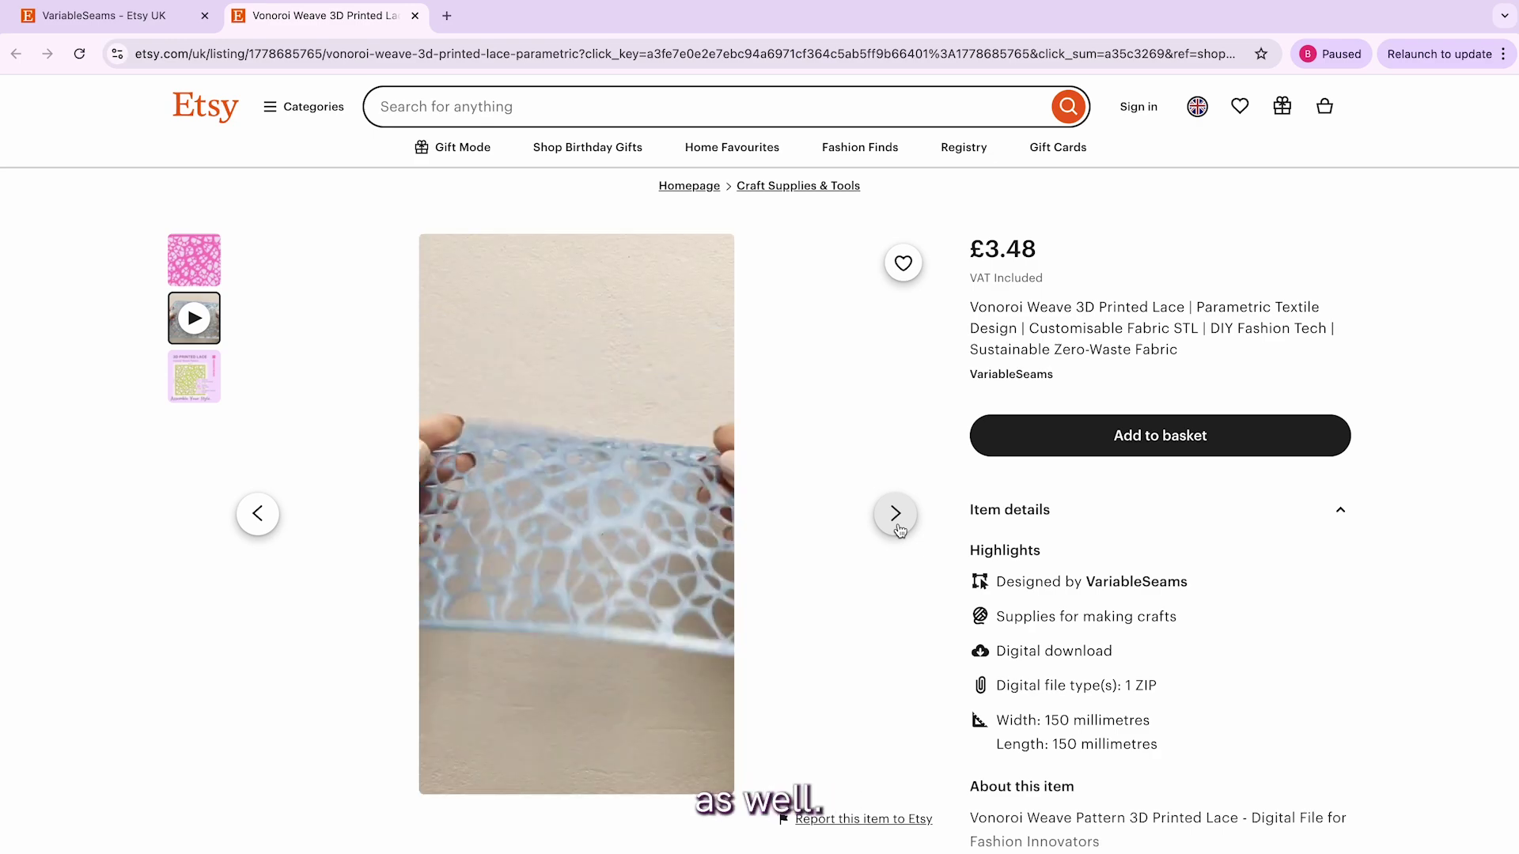
pyautogui.click(897, 524)
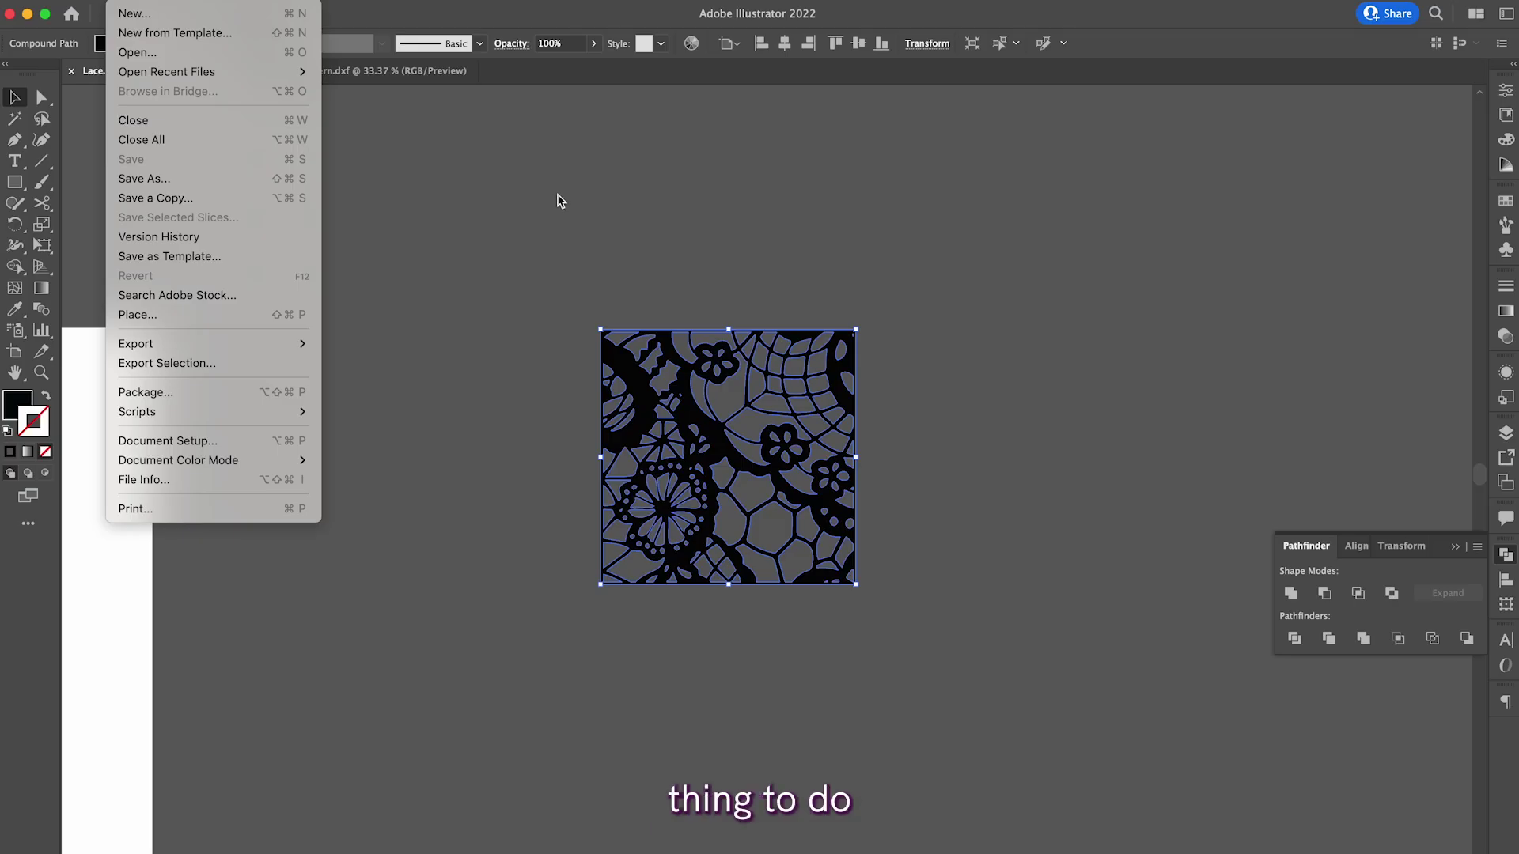
# In Illustrator, export the selected united lace panel as an SVG asset to the Desktop and preview the exported file.
pyautogui.click(556, 200)
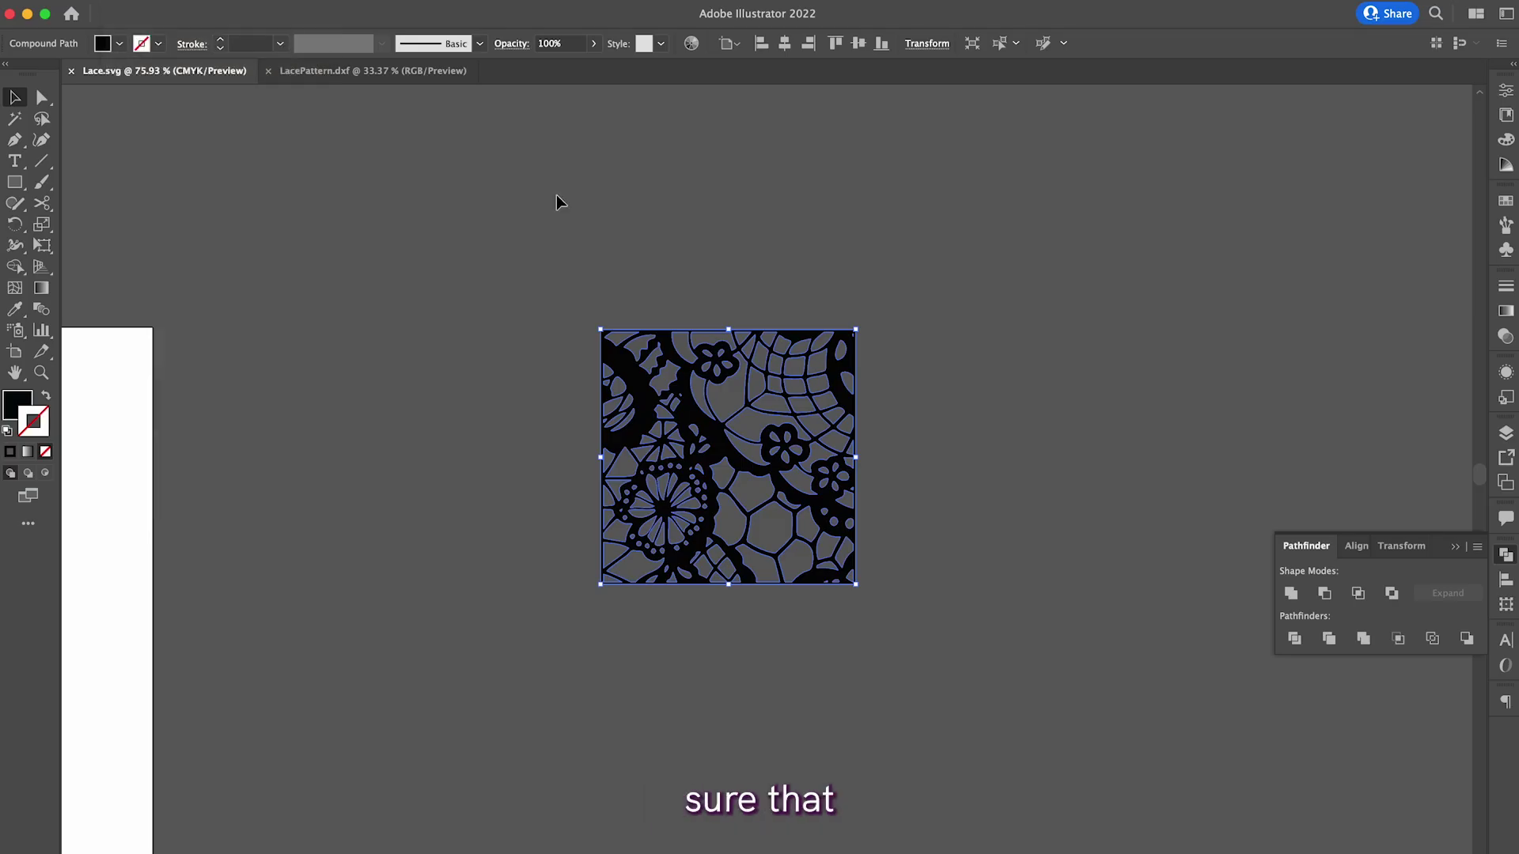
pyautogui.click(557, 200)
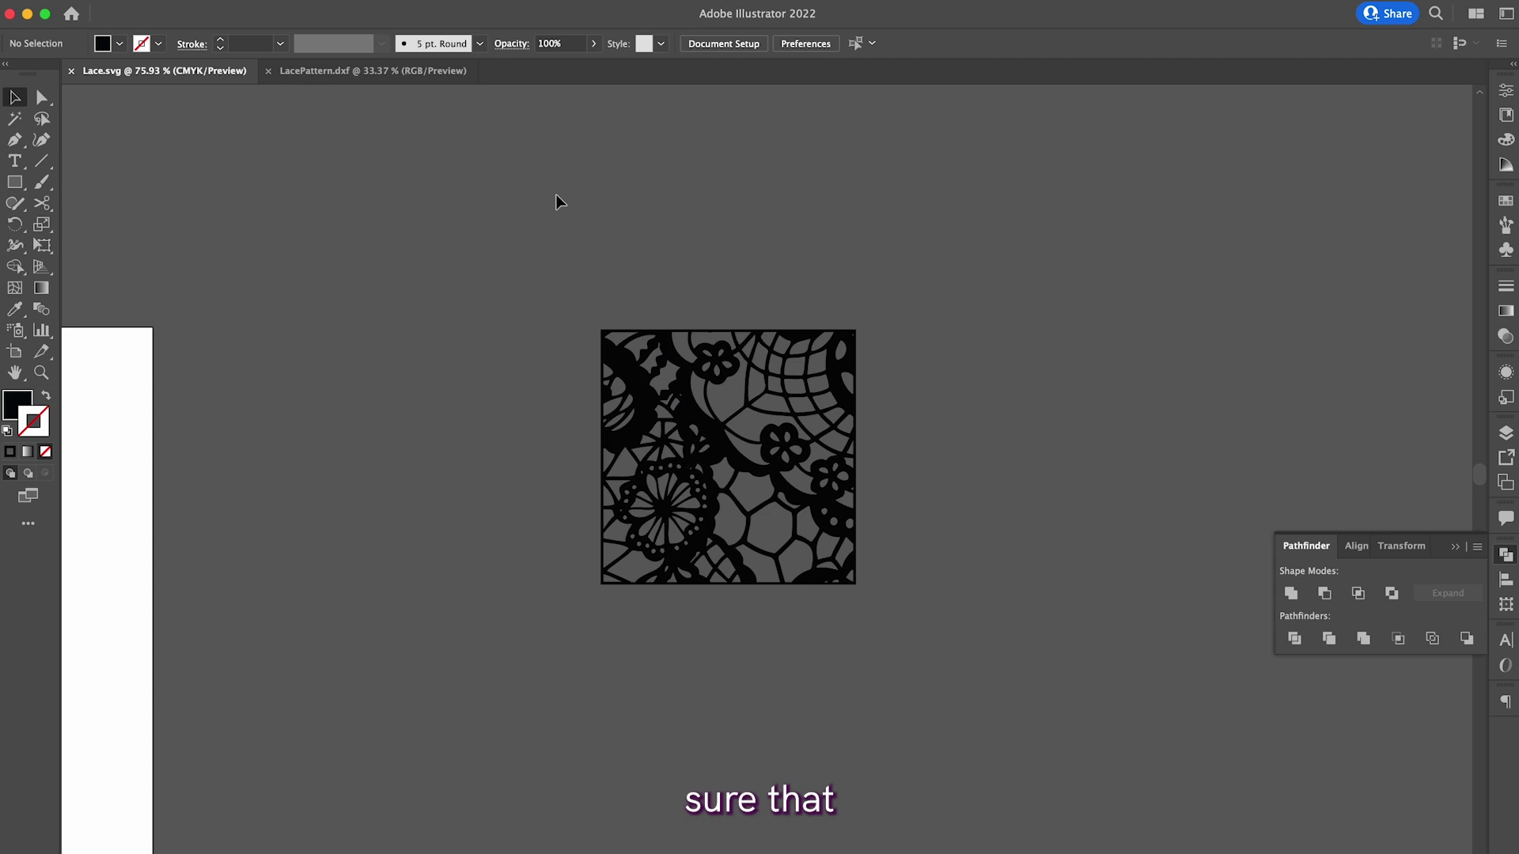
pyautogui.click(626, 368)
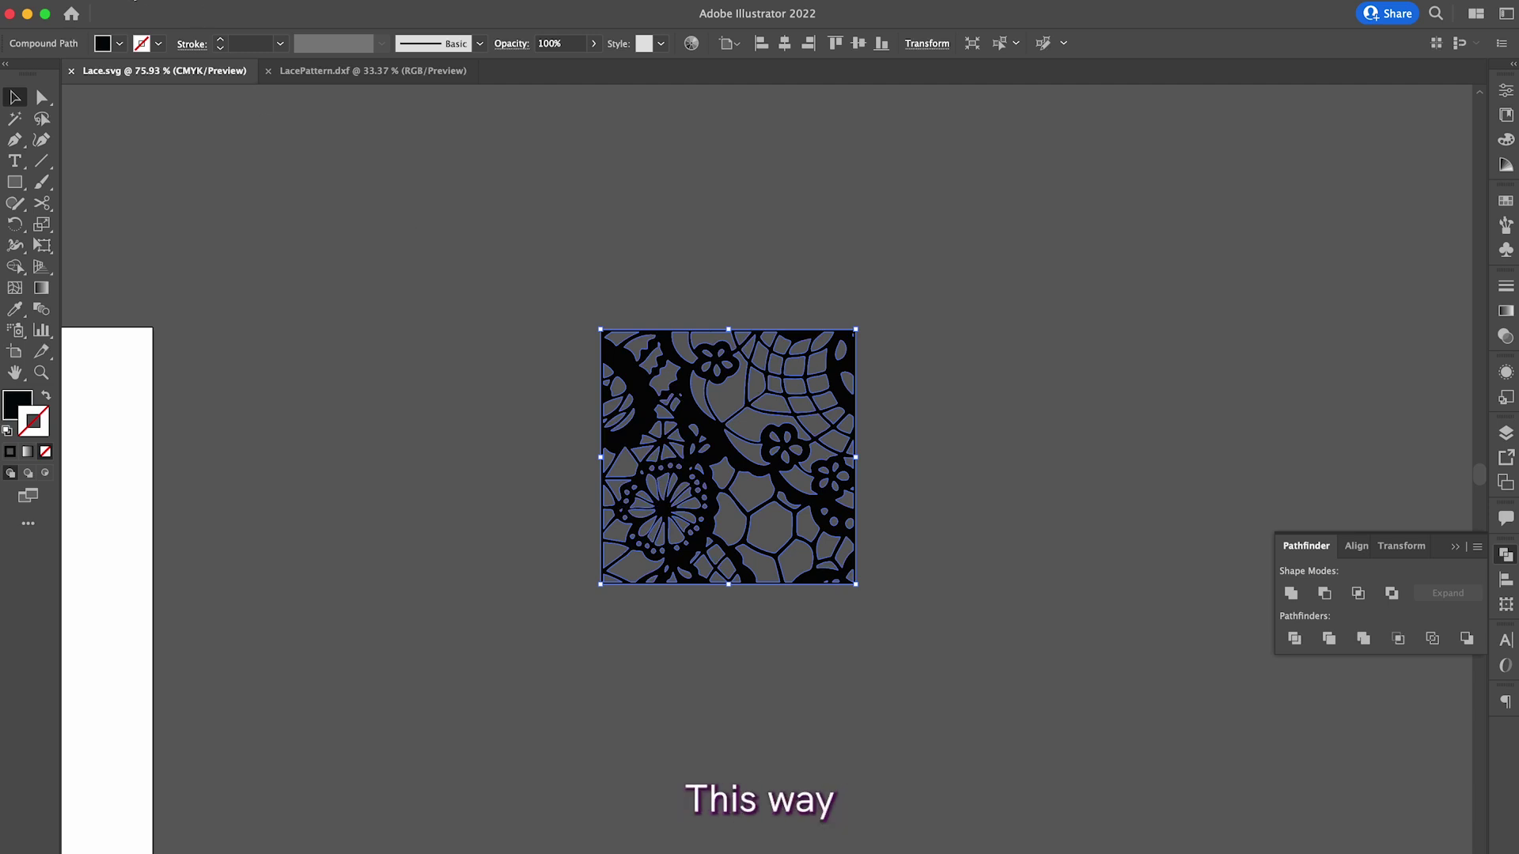
pyautogui.click(133, 0)
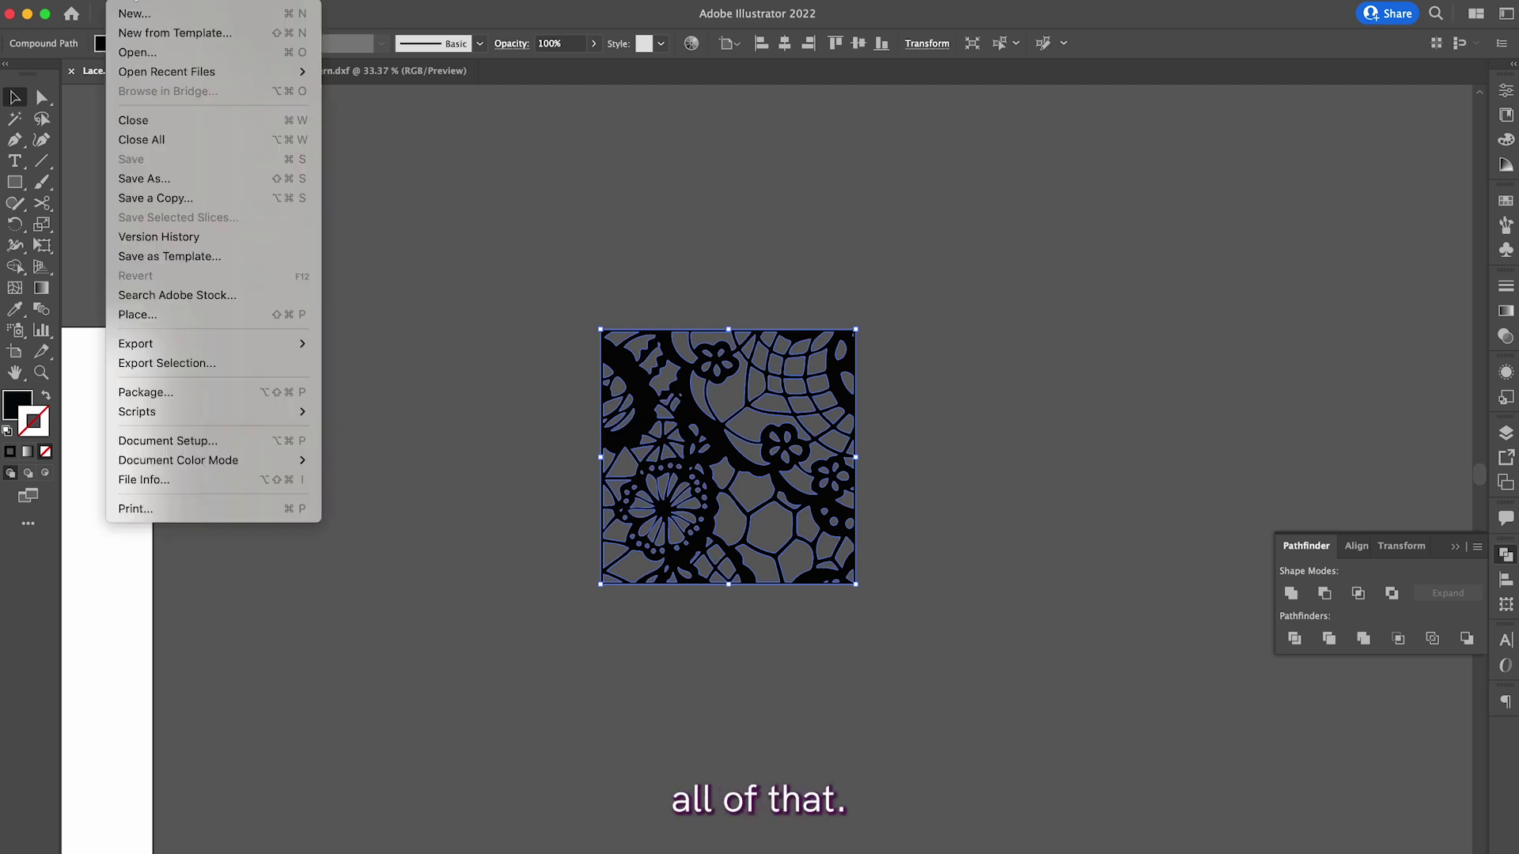
pyautogui.click(190, 363)
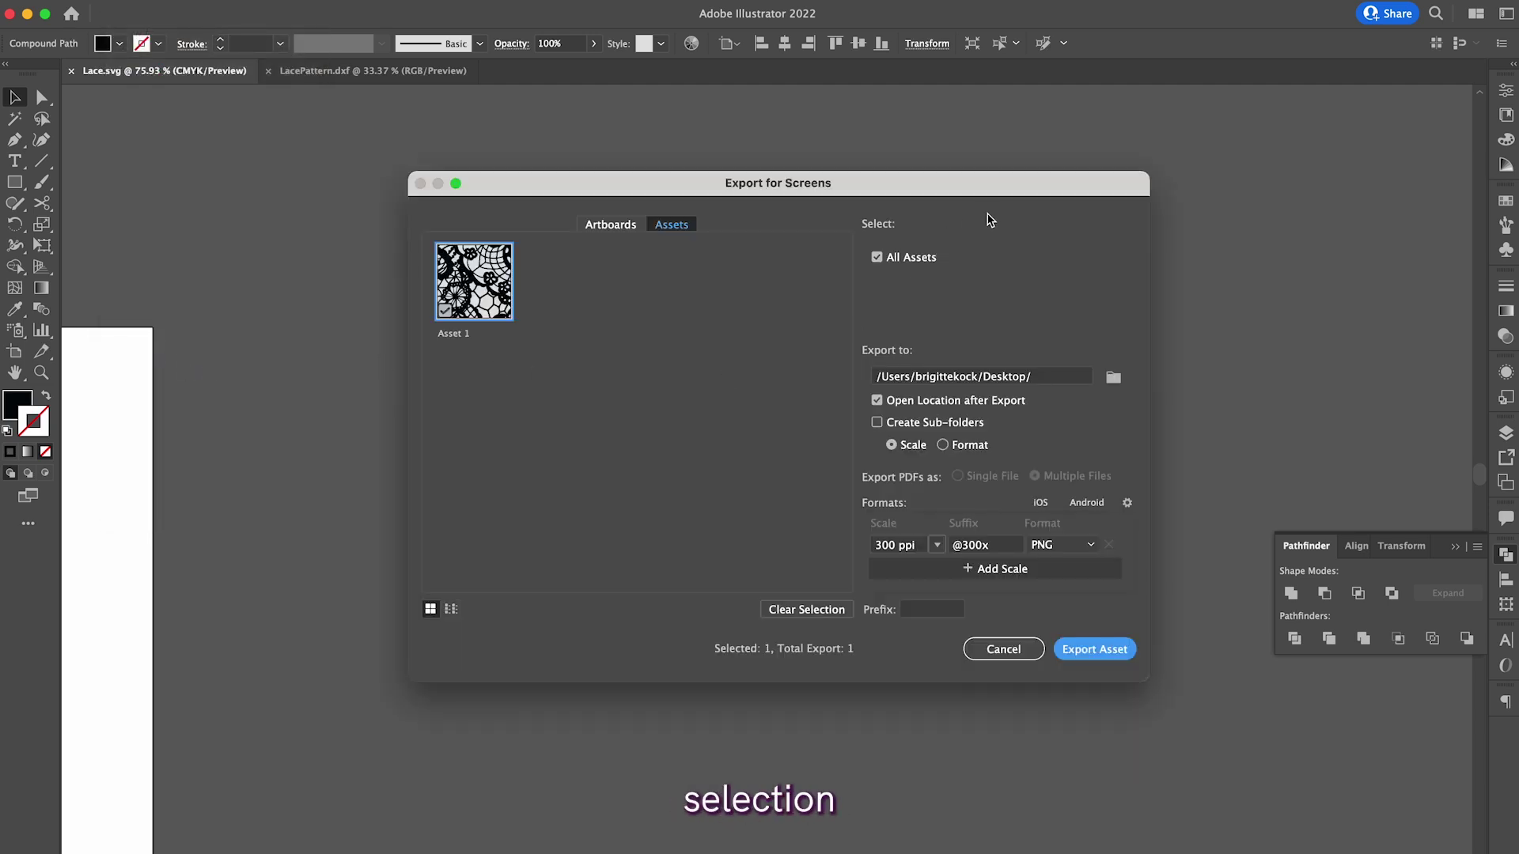
pyautogui.moveTo(994, 191); pyautogui.dragTo(748, 185)
pyautogui.click(842, 534)
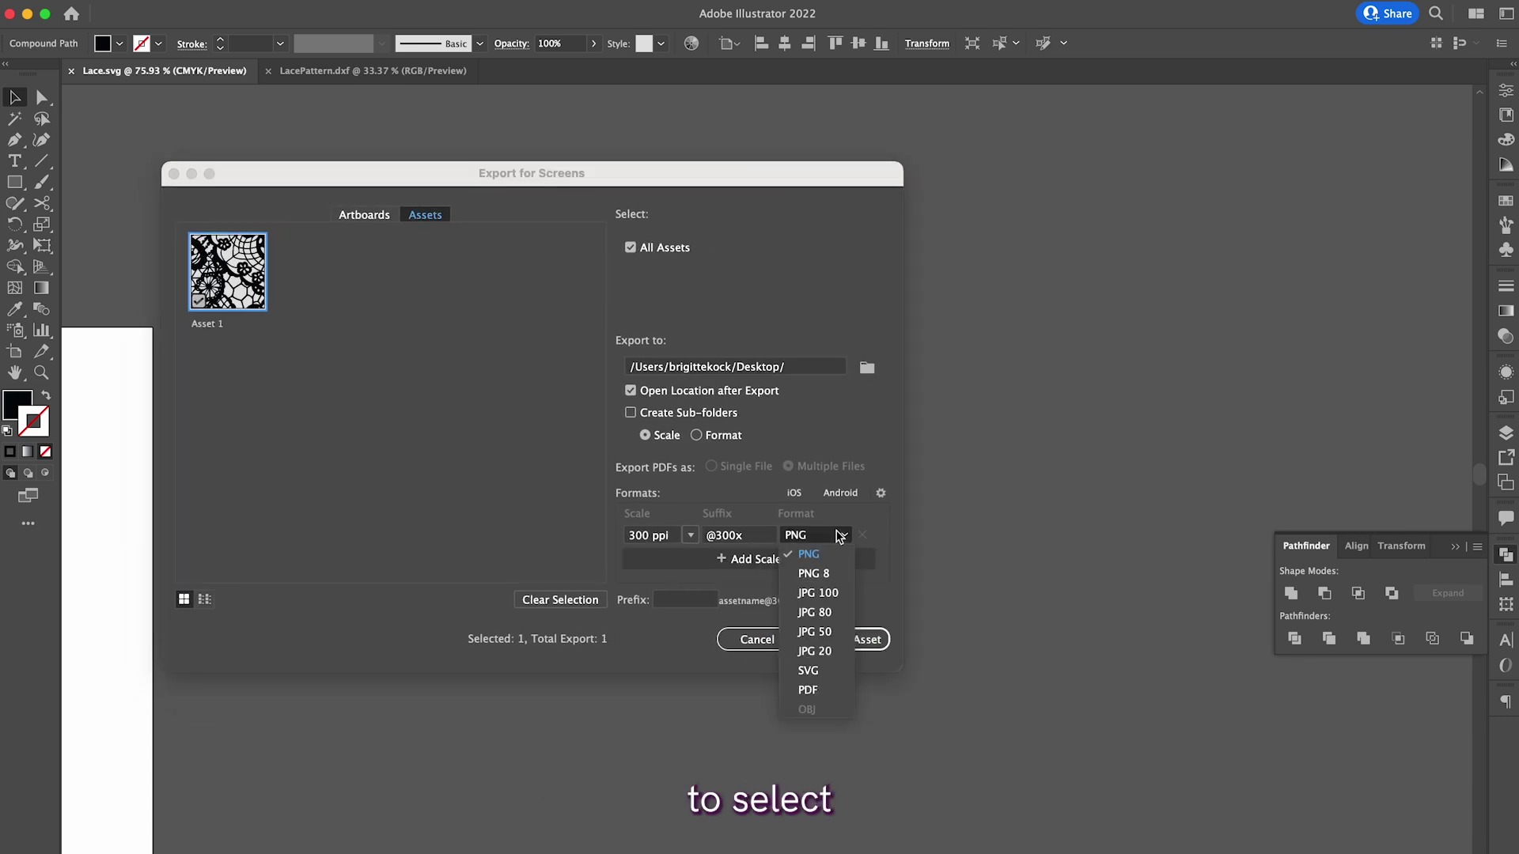
pyautogui.click(808, 669)
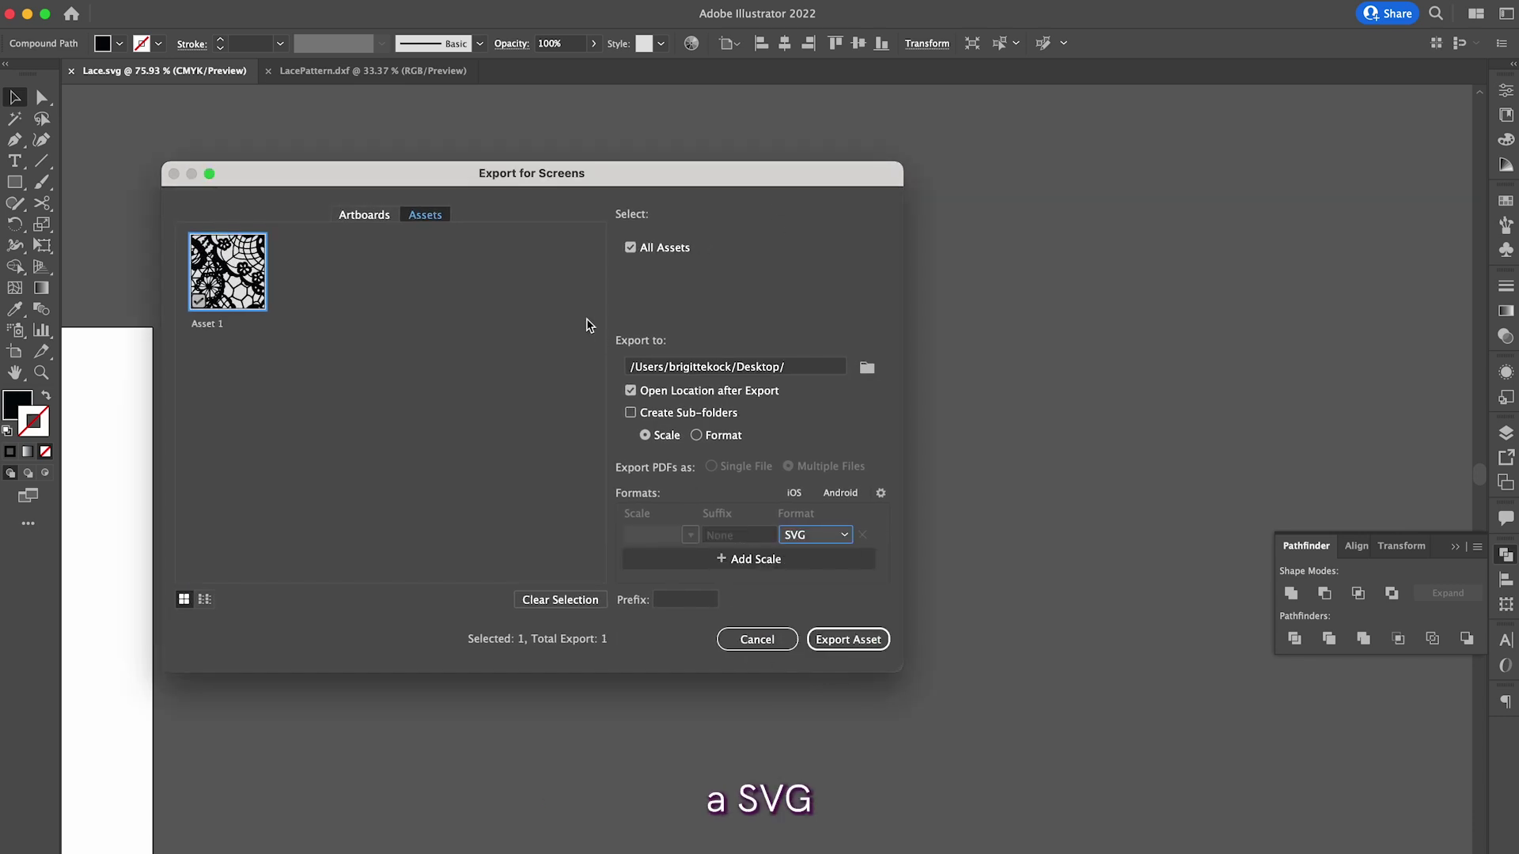
pyautogui.click(847, 639)
pyautogui.press('space')
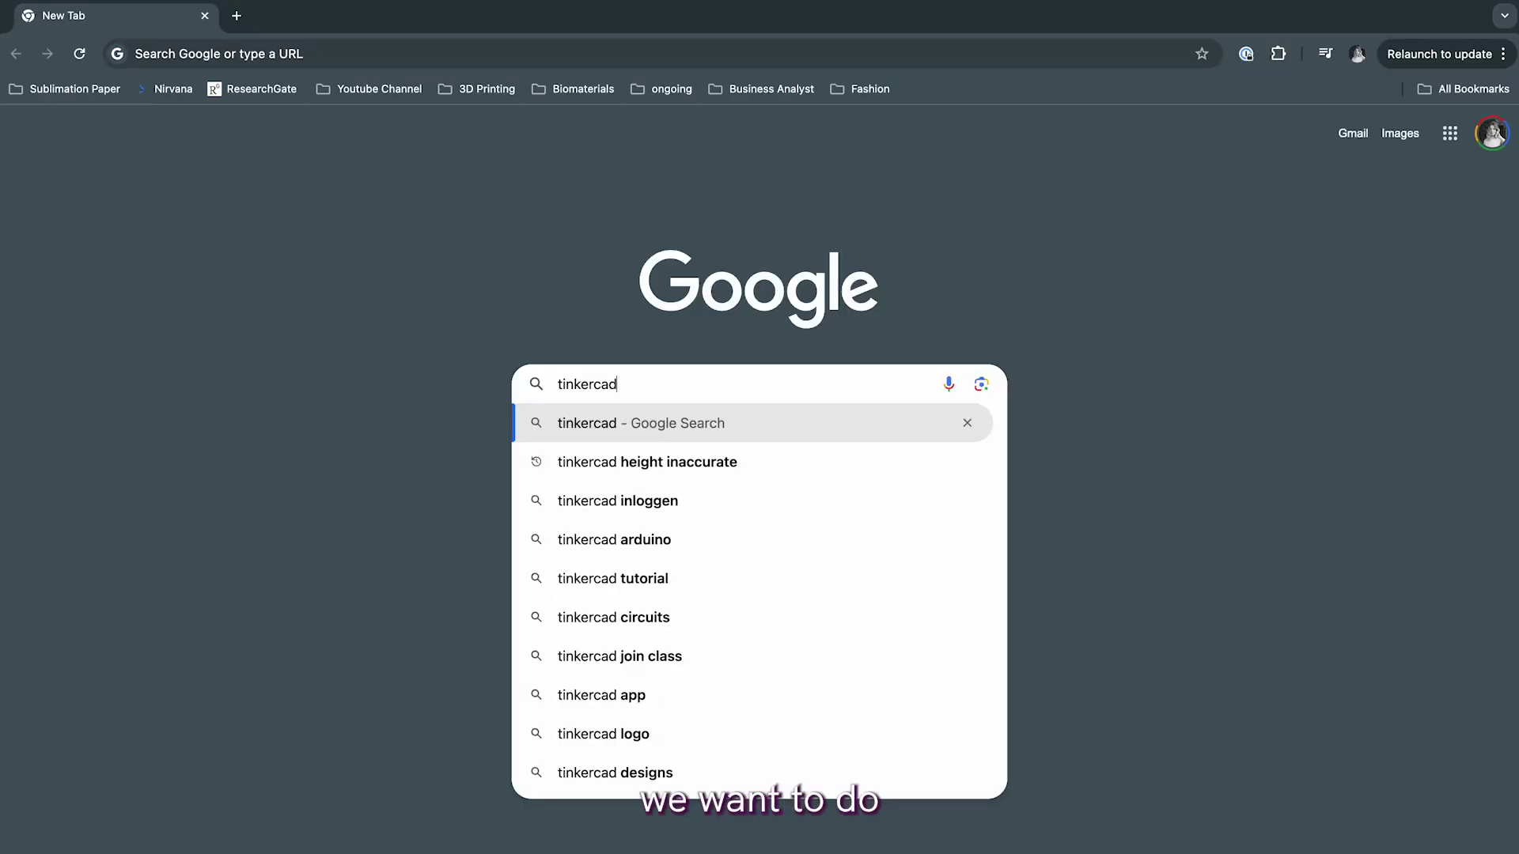
# Search the web for Tinkercad, go to its website and begin signing up for a personal account with email.
pyautogui.press('Return')
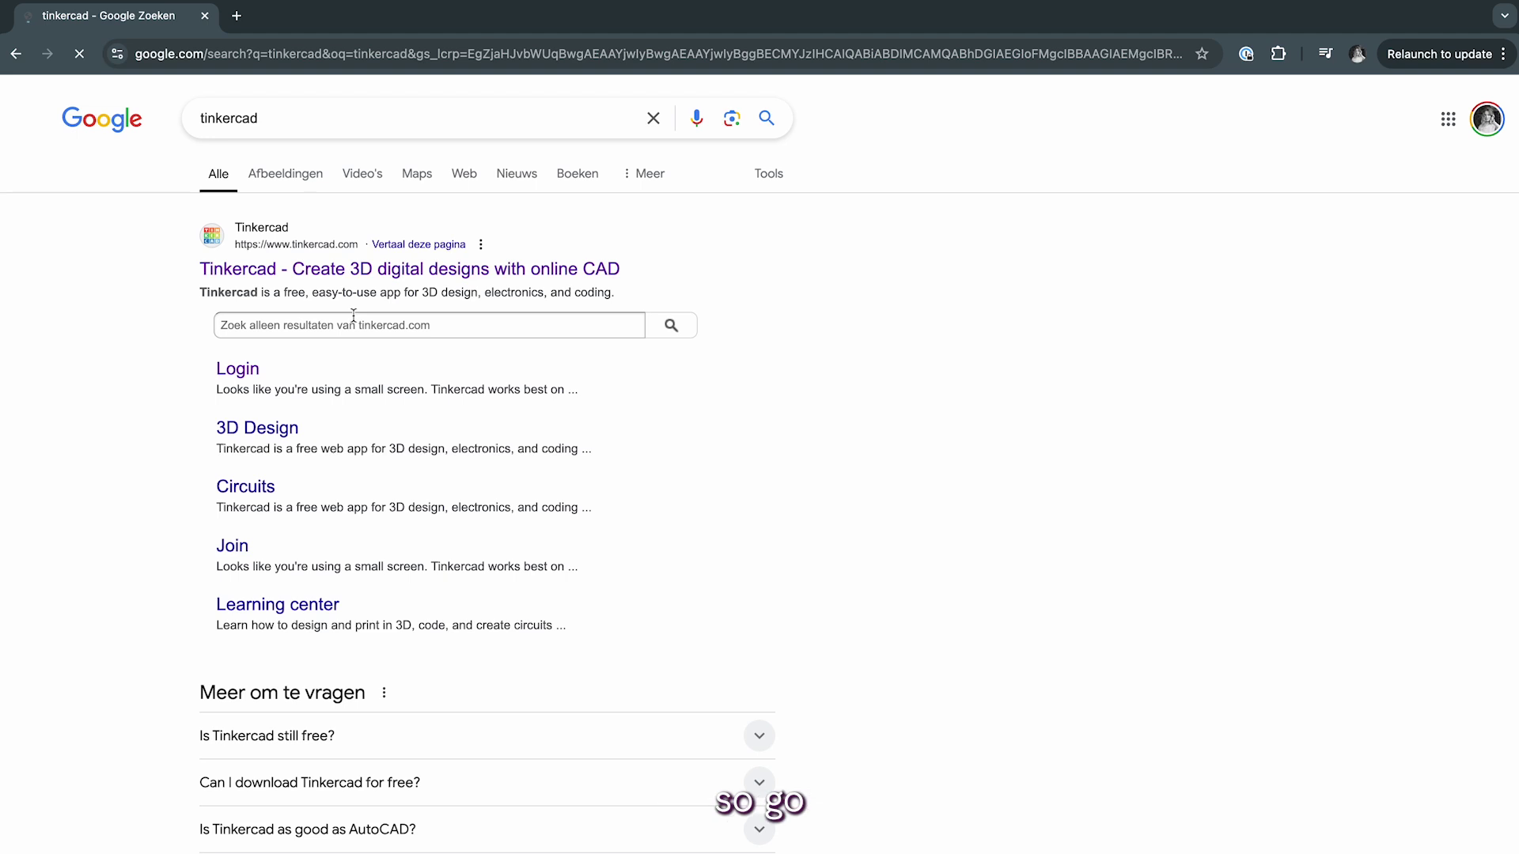
pyautogui.click(332, 272)
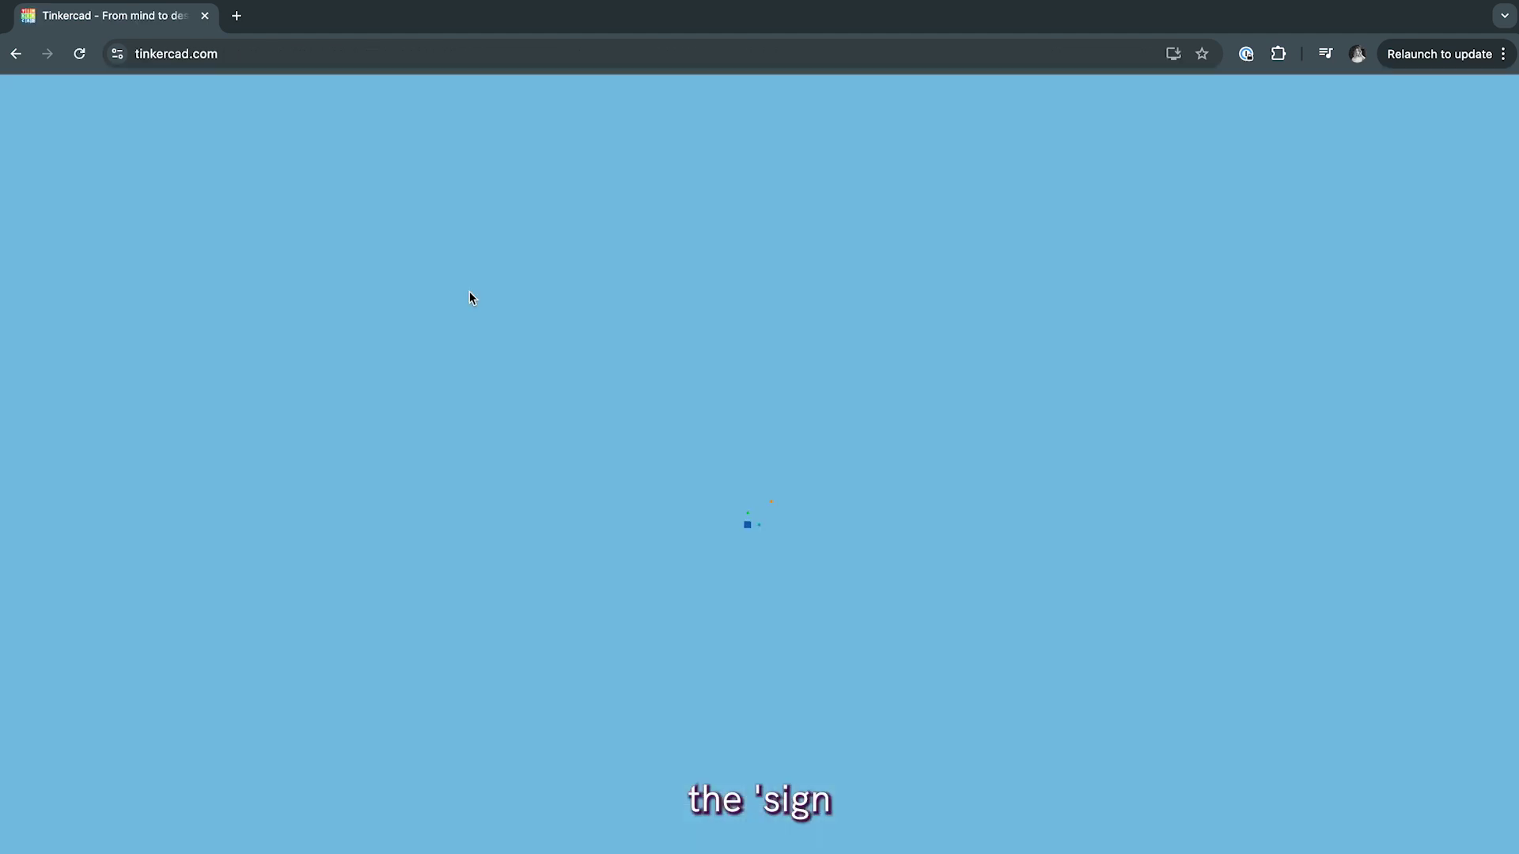
pyautogui.click(1459, 113)
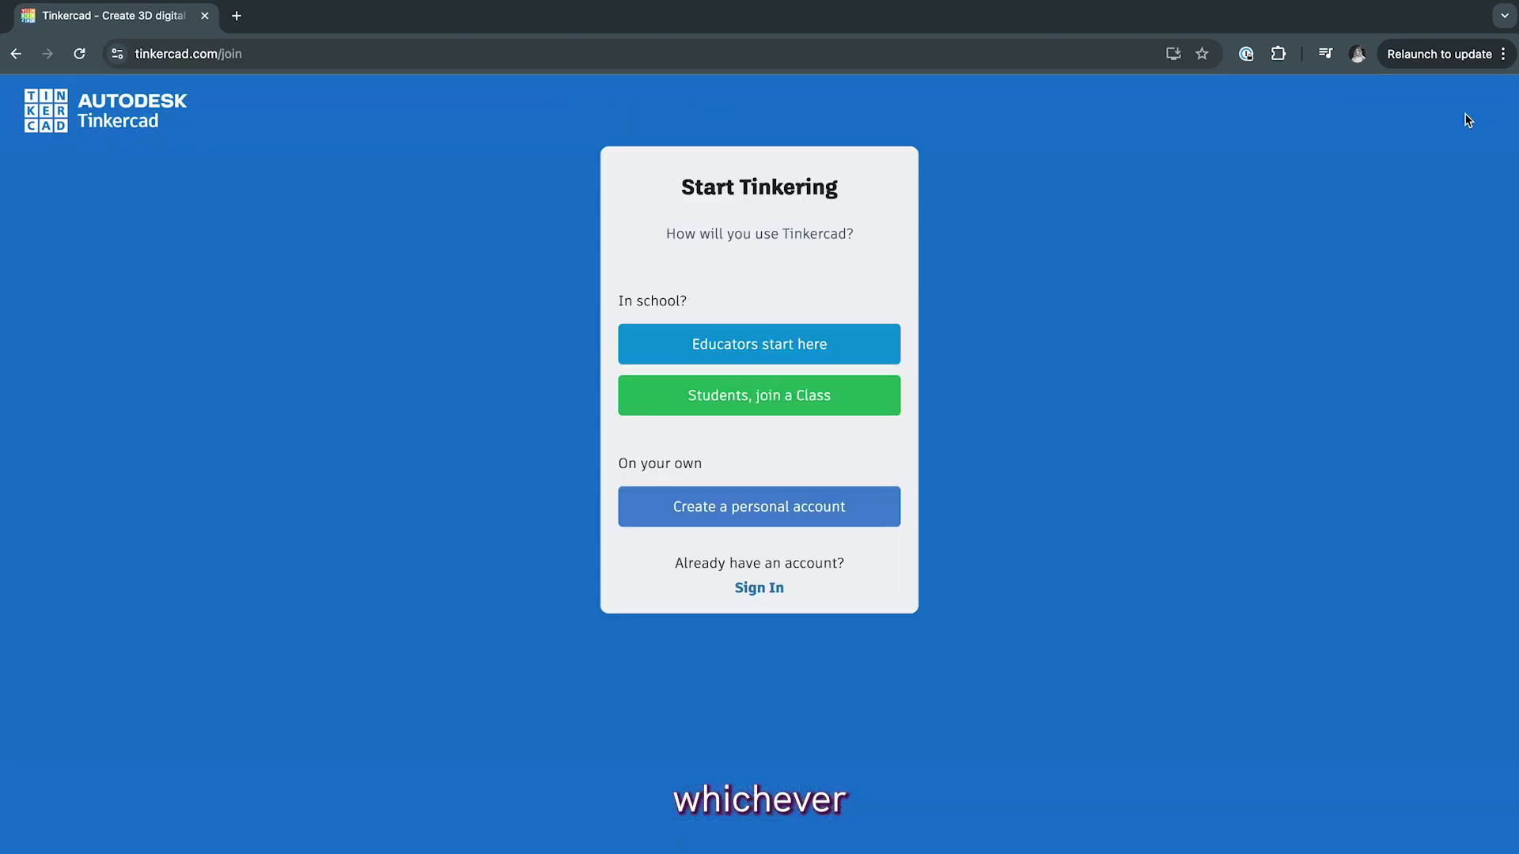
pyautogui.click(815, 514)
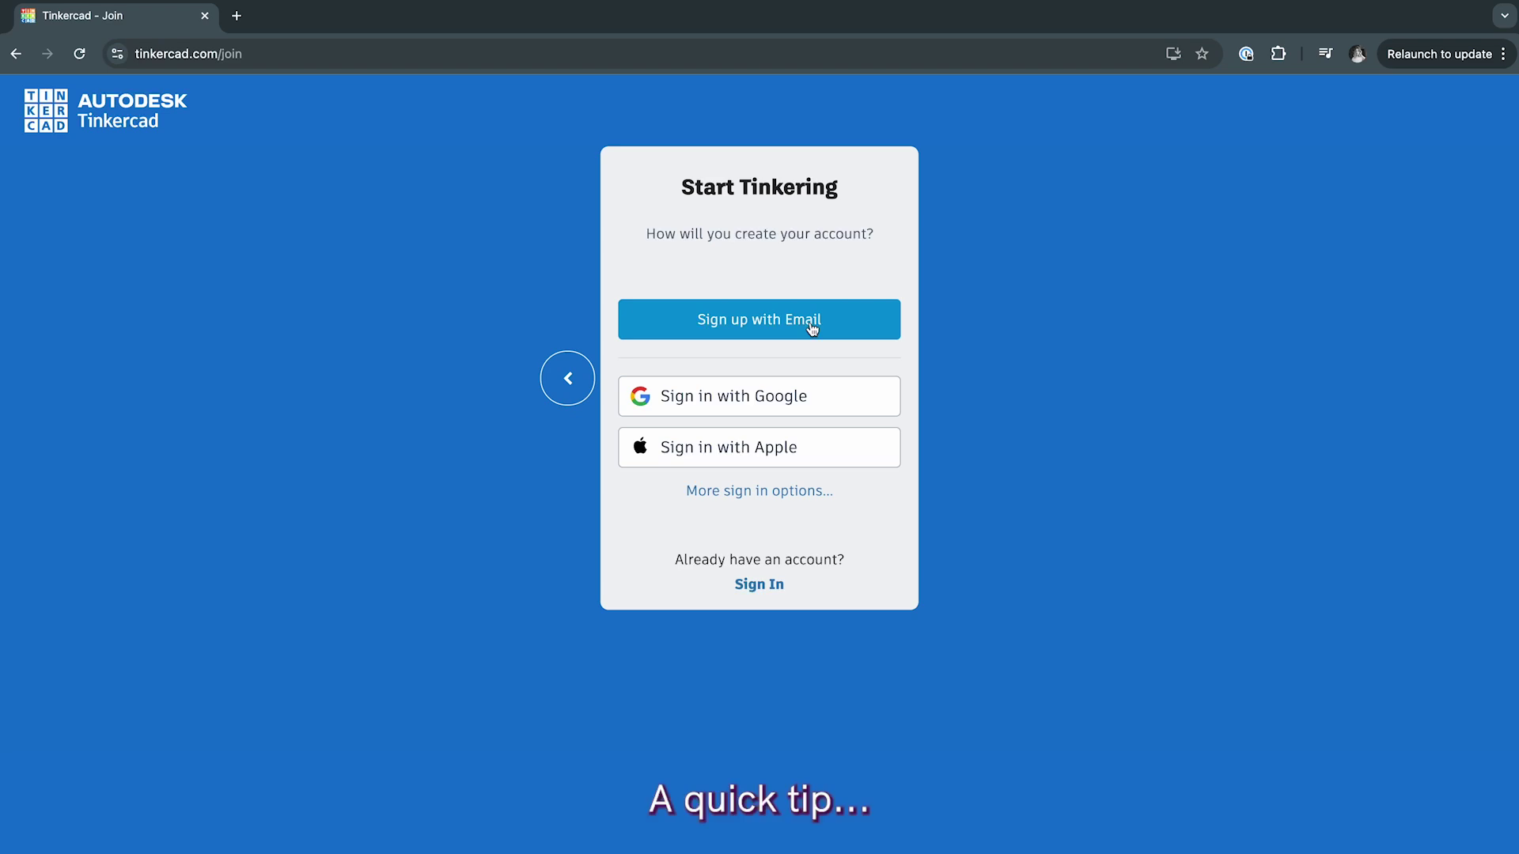
pyautogui.click(811, 325)
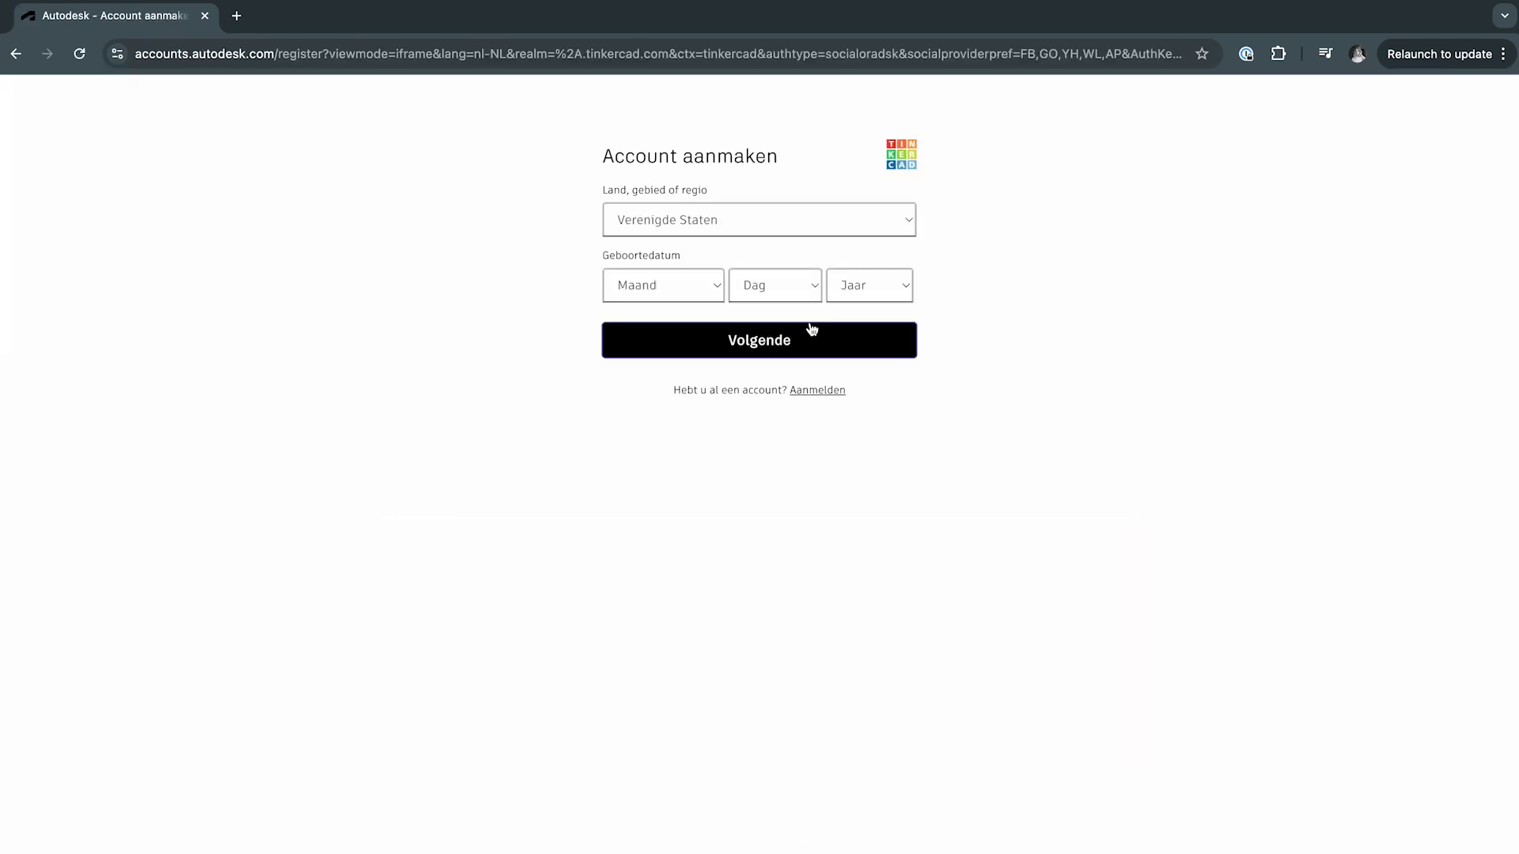
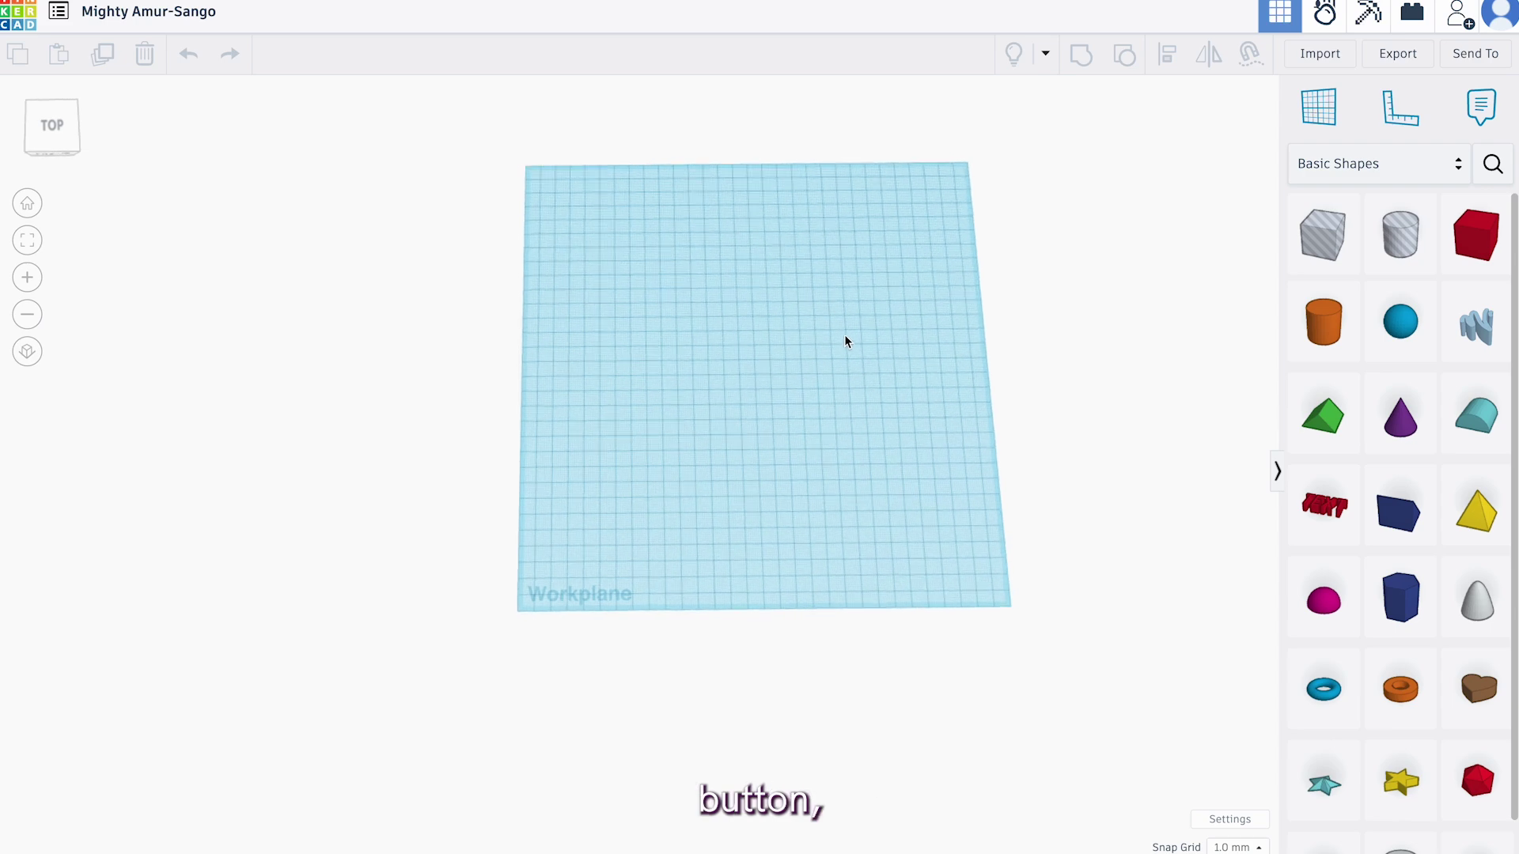
# Check the workspace units and dimensions in Tinkercad, then load LaceTestSample.svg for import.
pyautogui.click(1227, 818)
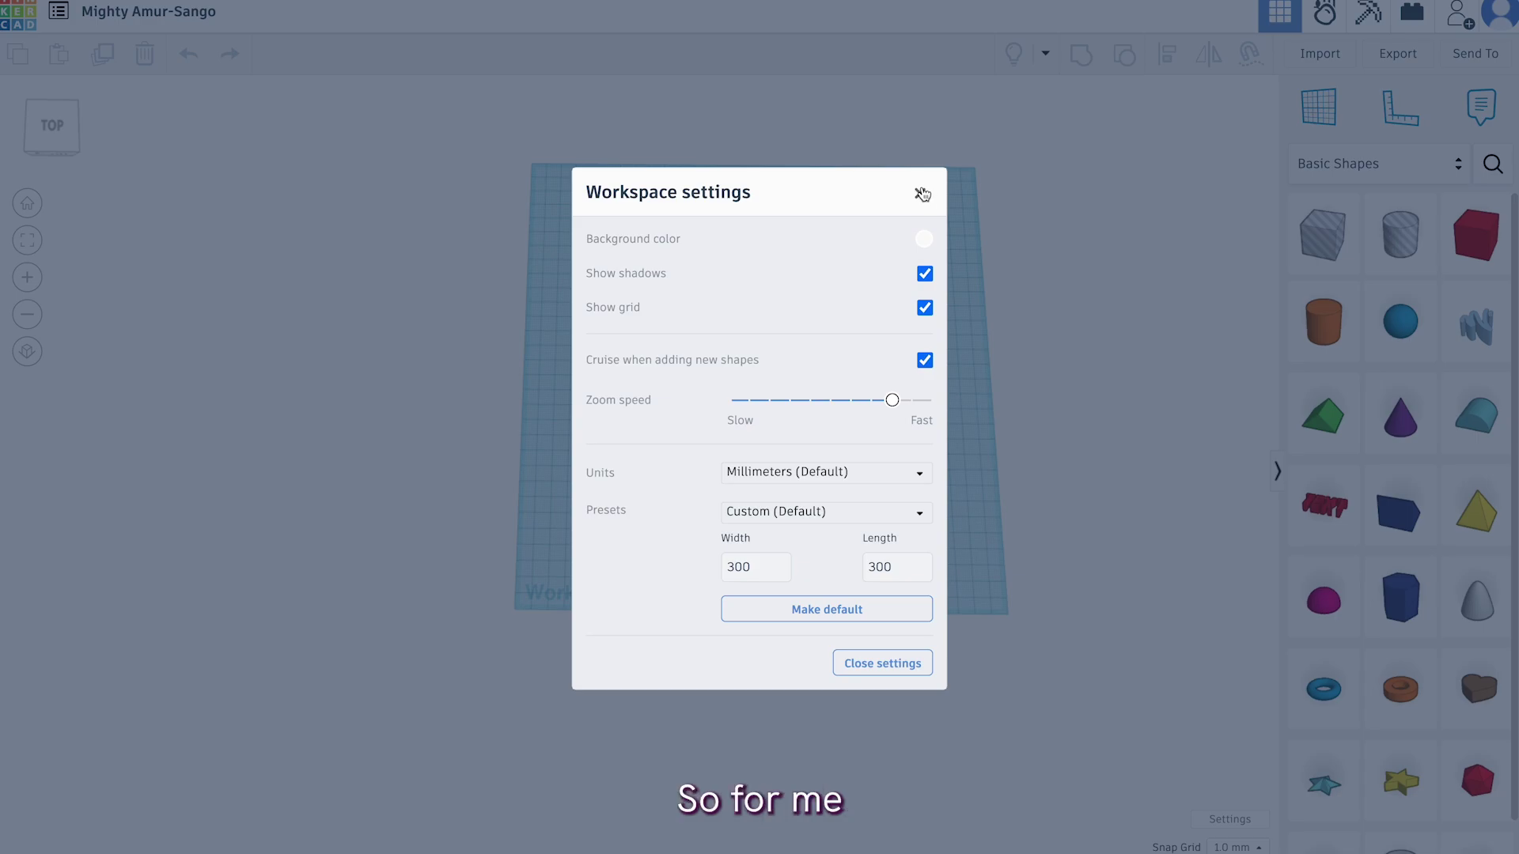
pyautogui.click(921, 194)
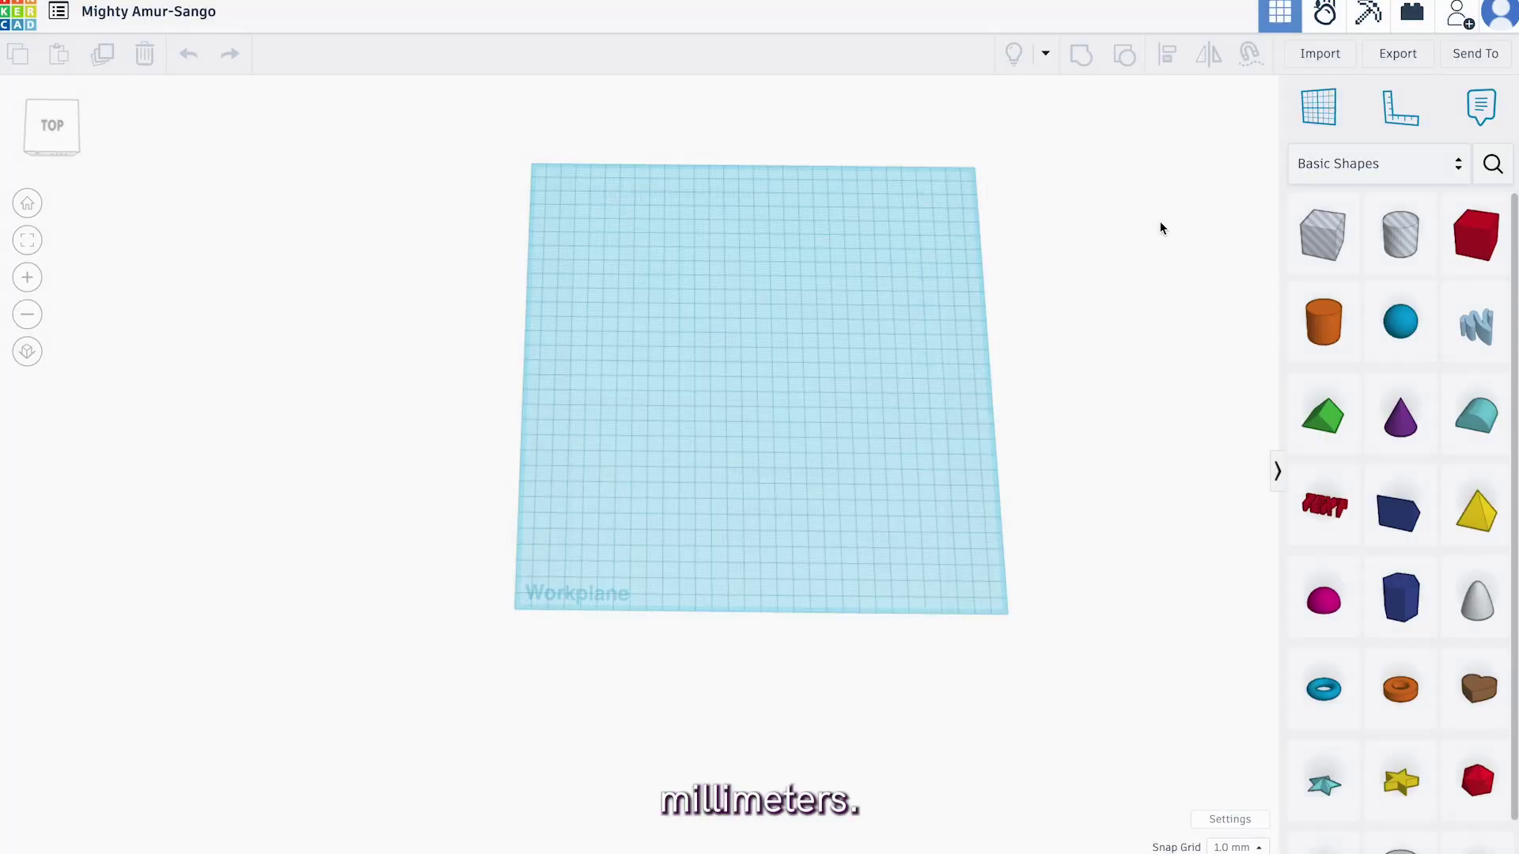
pyautogui.click(1336, 52)
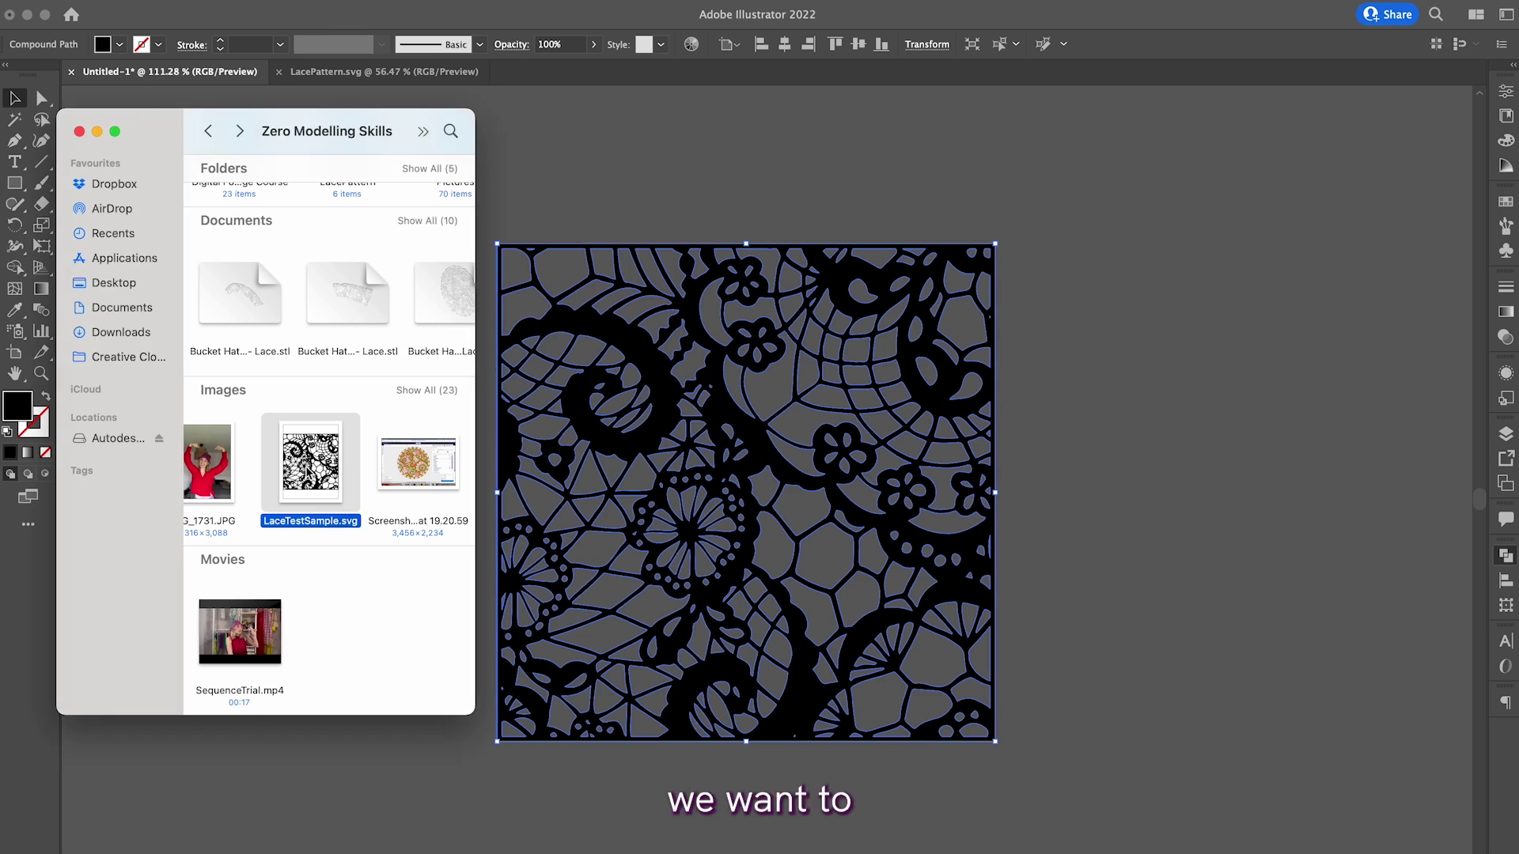
pyautogui.moveTo(307, 473); pyautogui.dragTo(744, 400)
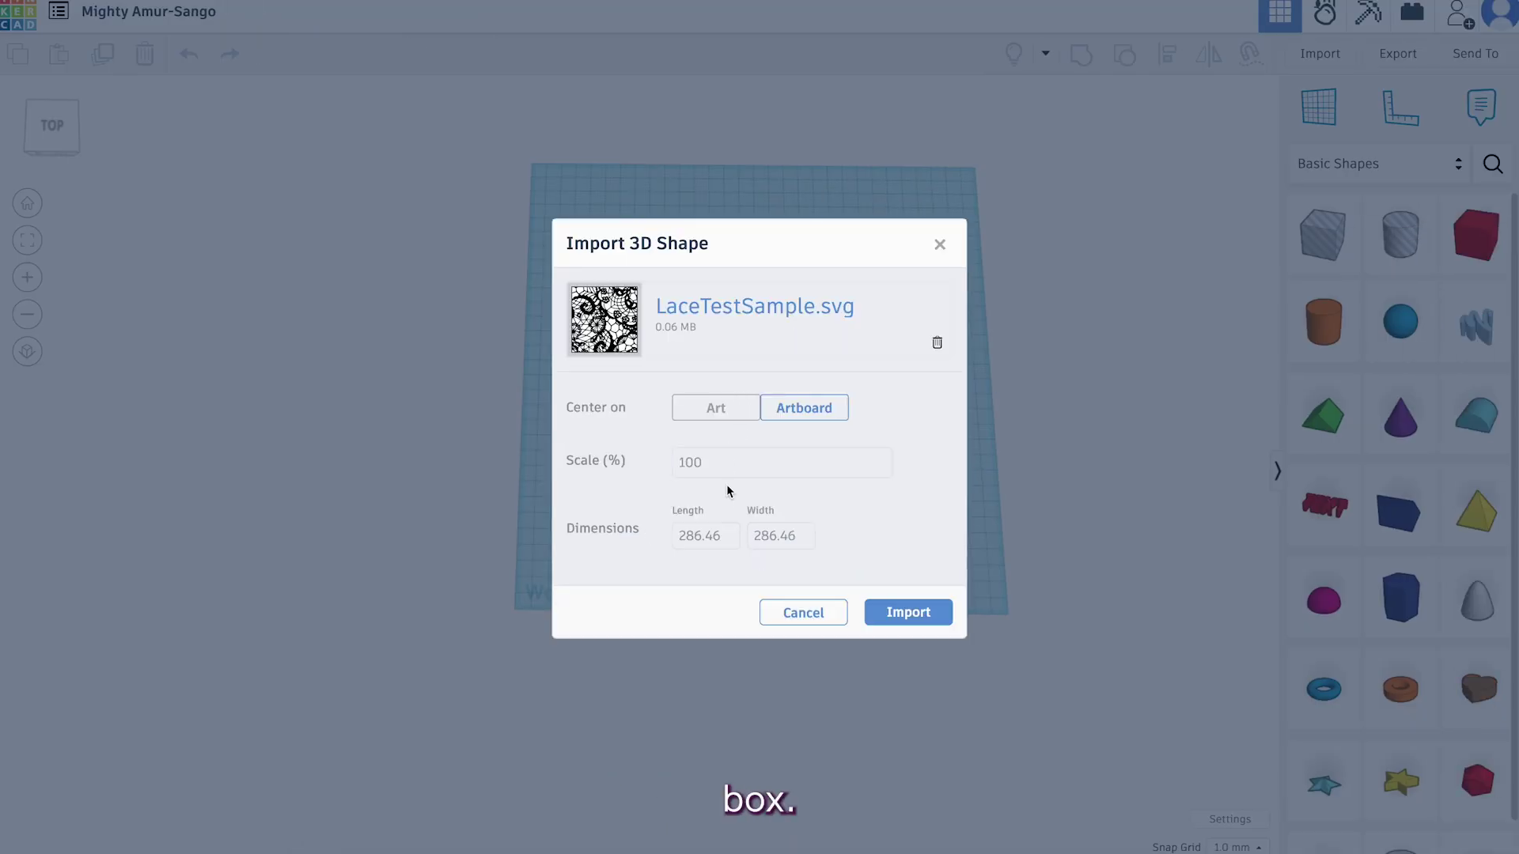
# Compare the lace panel's size in Illustrator with the import dimensions in Tinkercad.
pyautogui.hotkey('ctrl', 'Left')
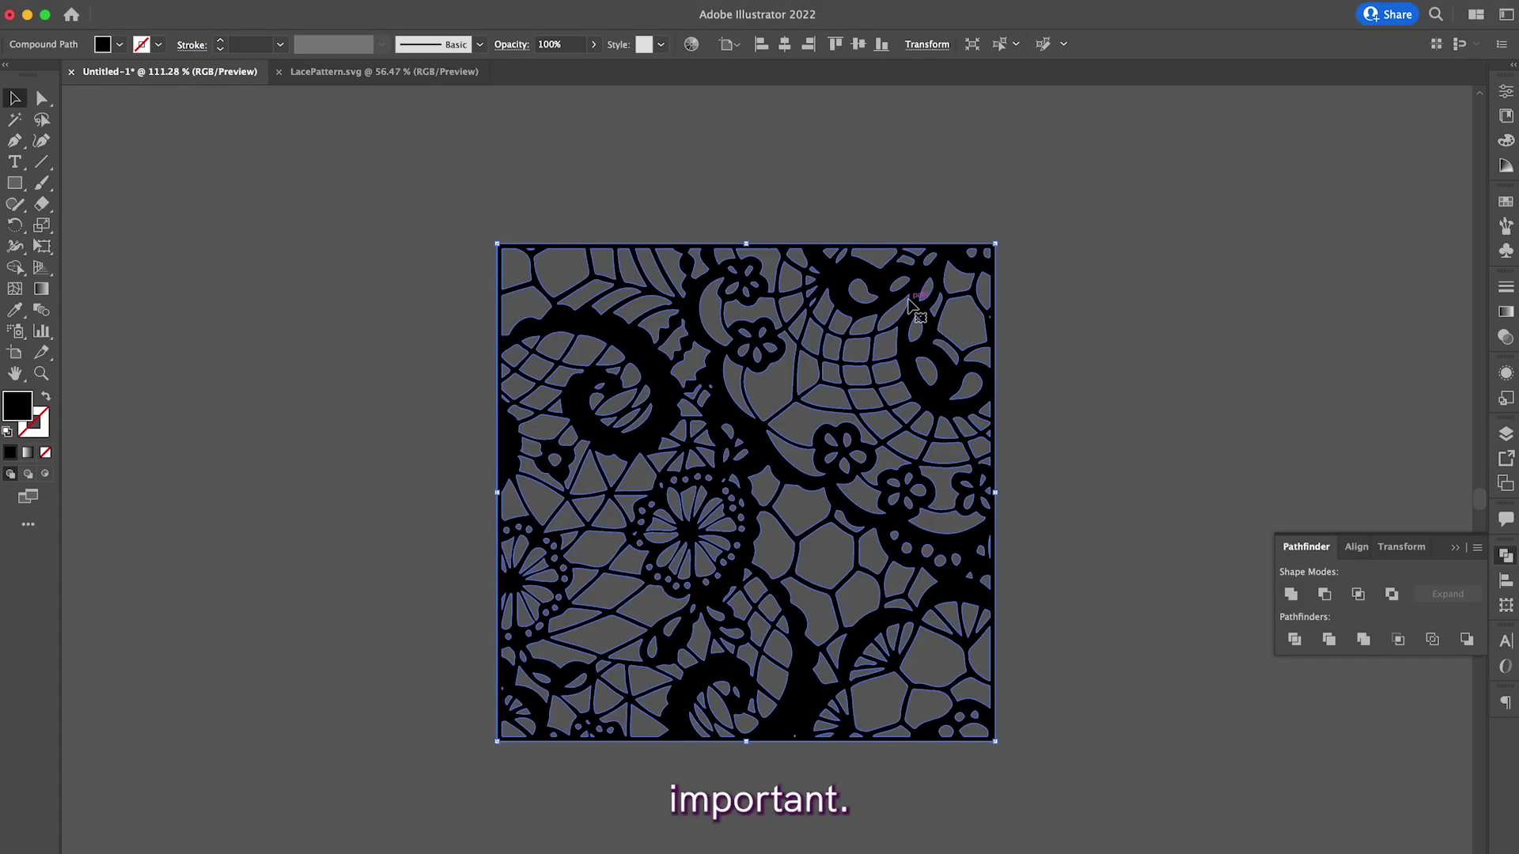
pyautogui.click(927, 44)
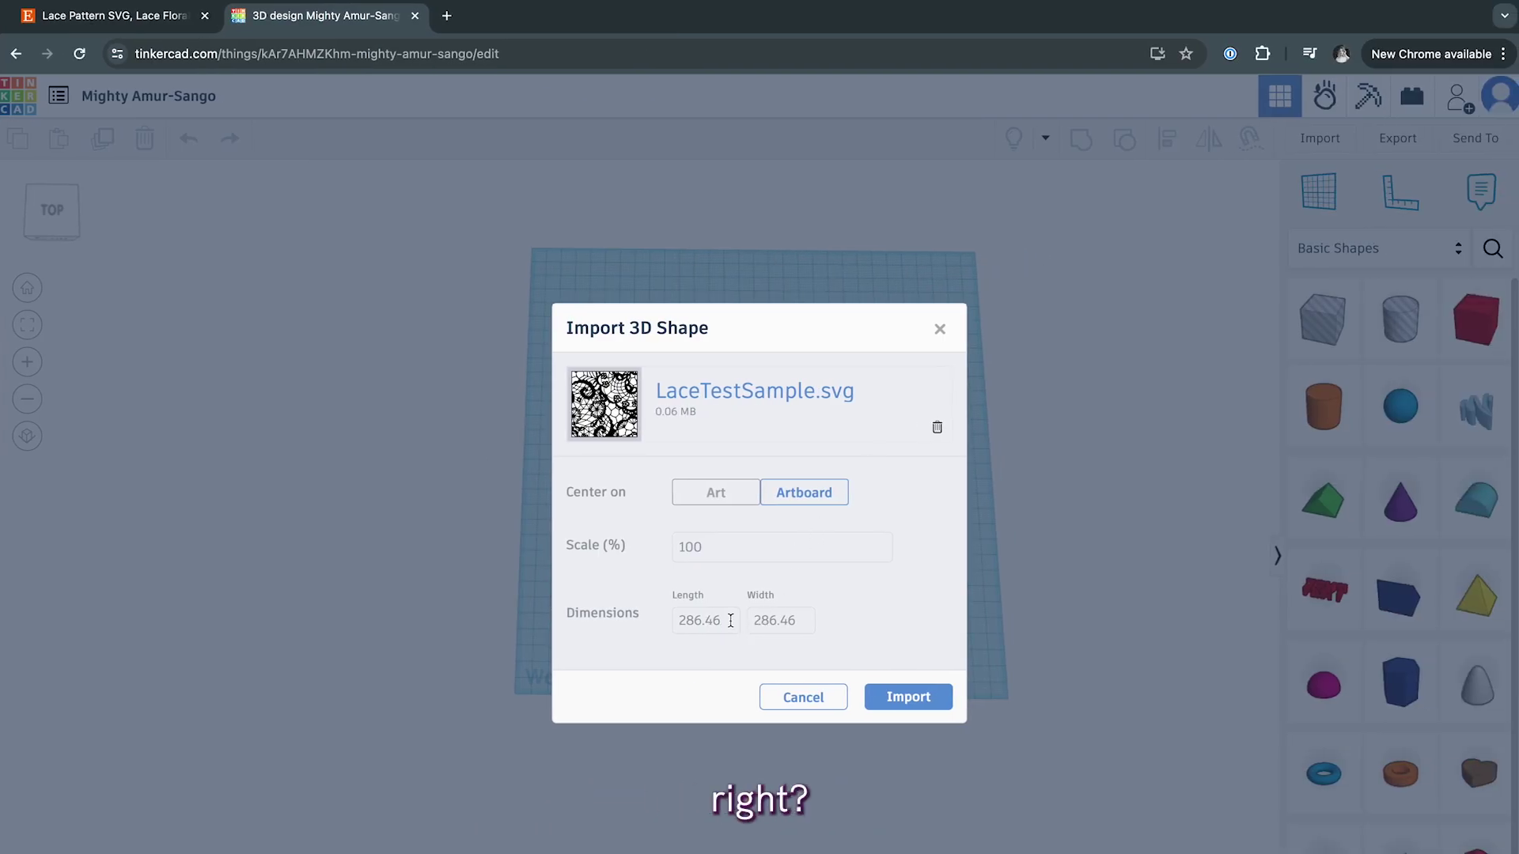
pyautogui.moveTo(725, 620); pyautogui.dragTo(637, 627)
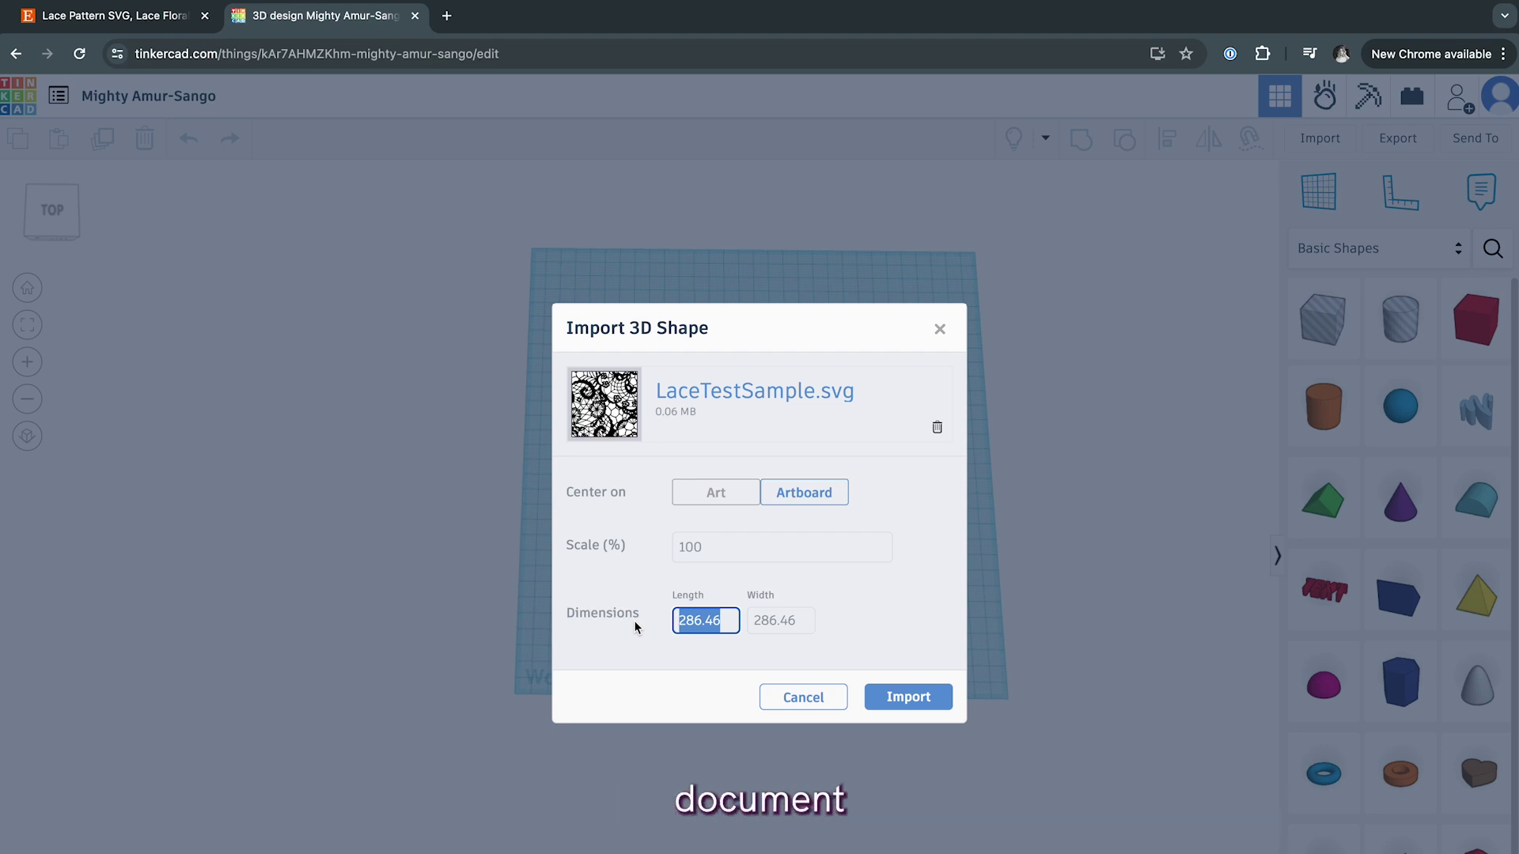
# In Illustrator, set the document units to millimeters in Document Setup.
pyautogui.hotkey('ctrl', 'Left')
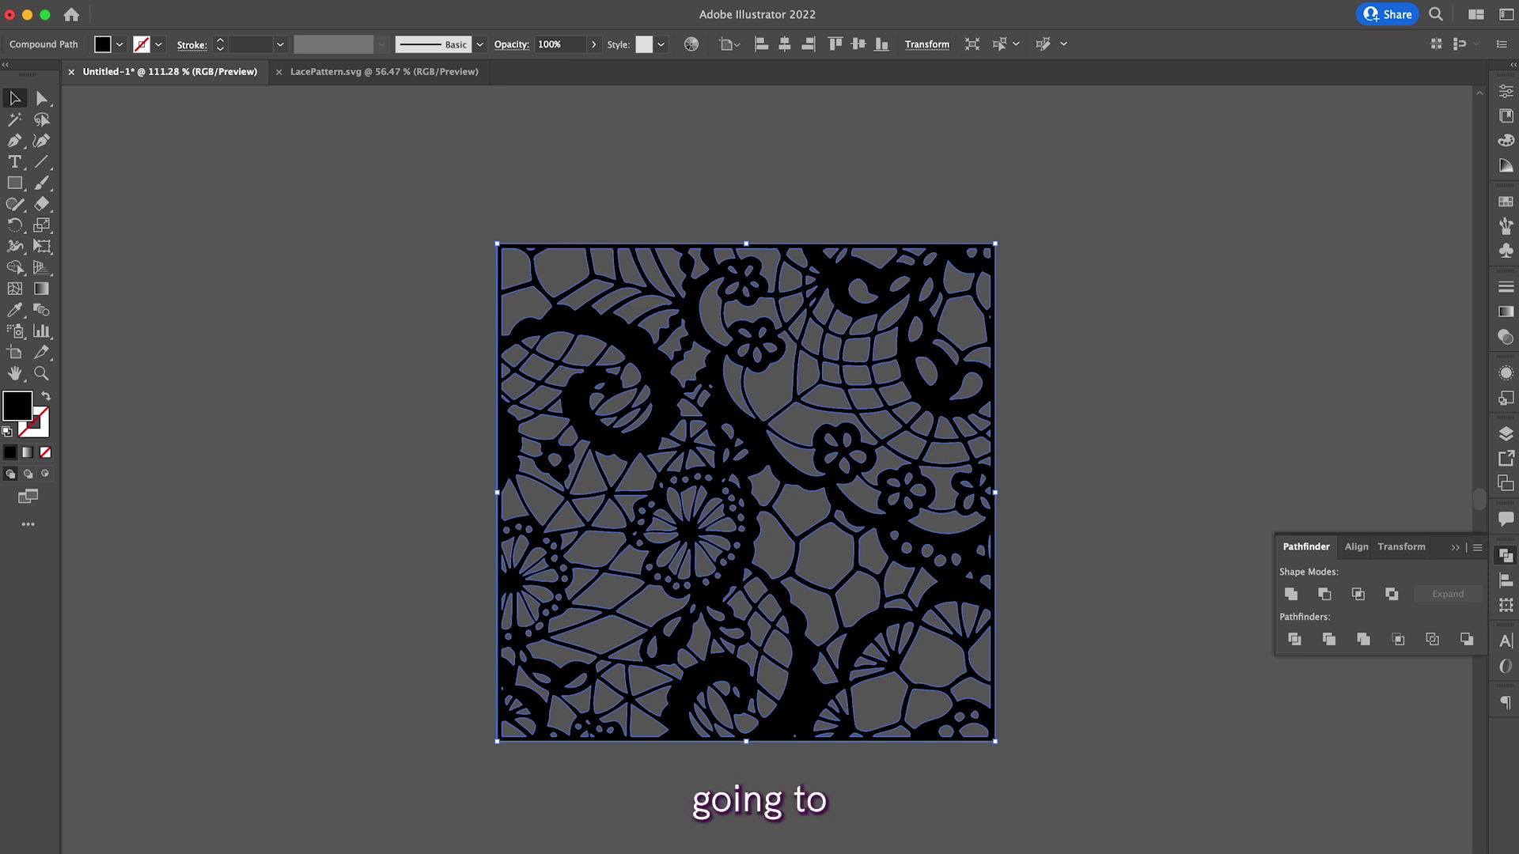
pyautogui.click(118, 4)
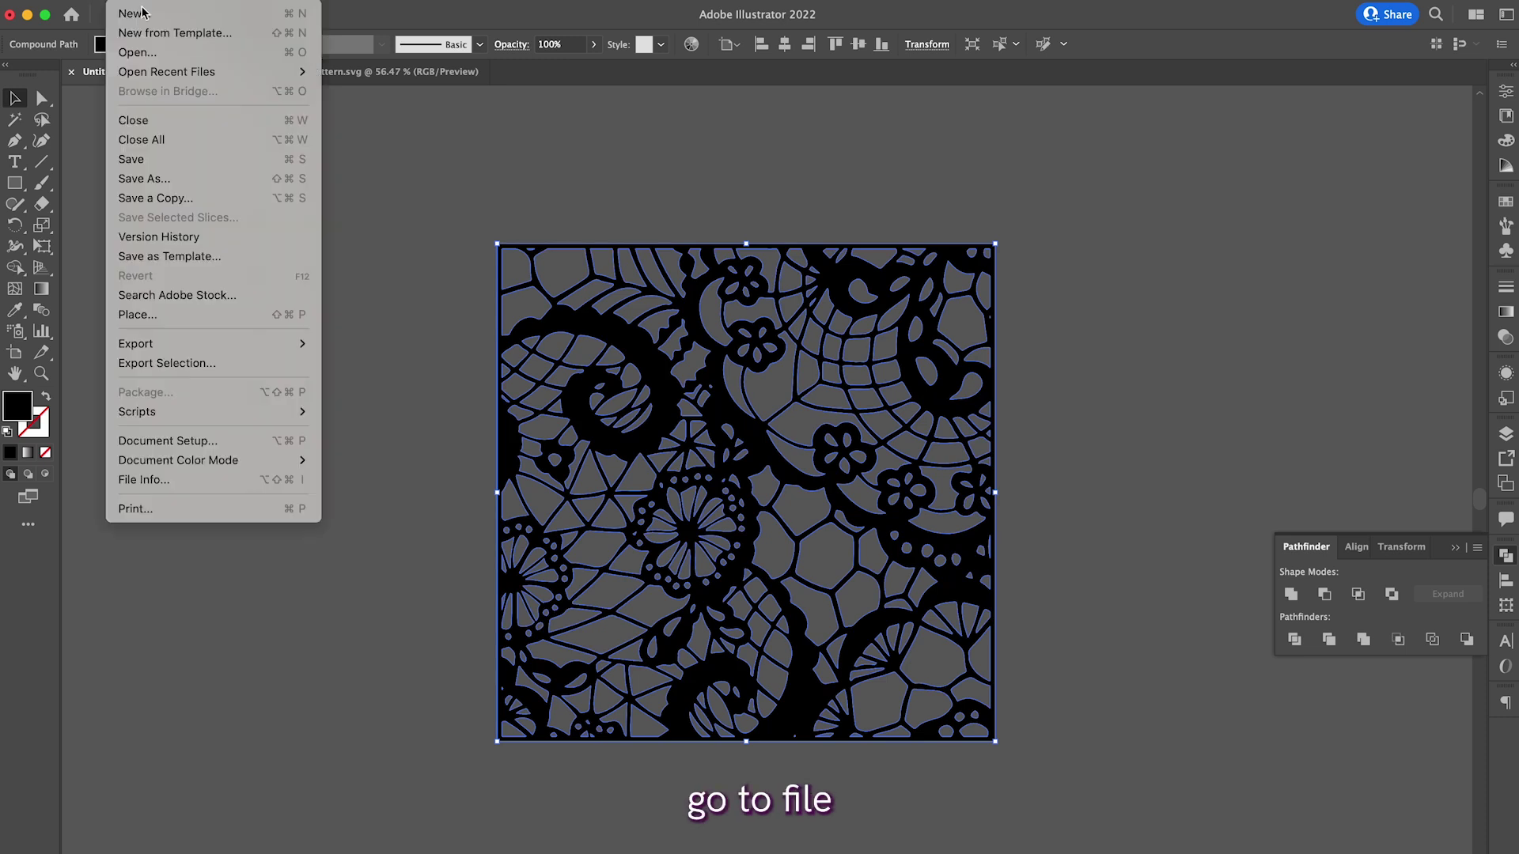
pyautogui.click(242, 440)
pyautogui.click(673, 315)
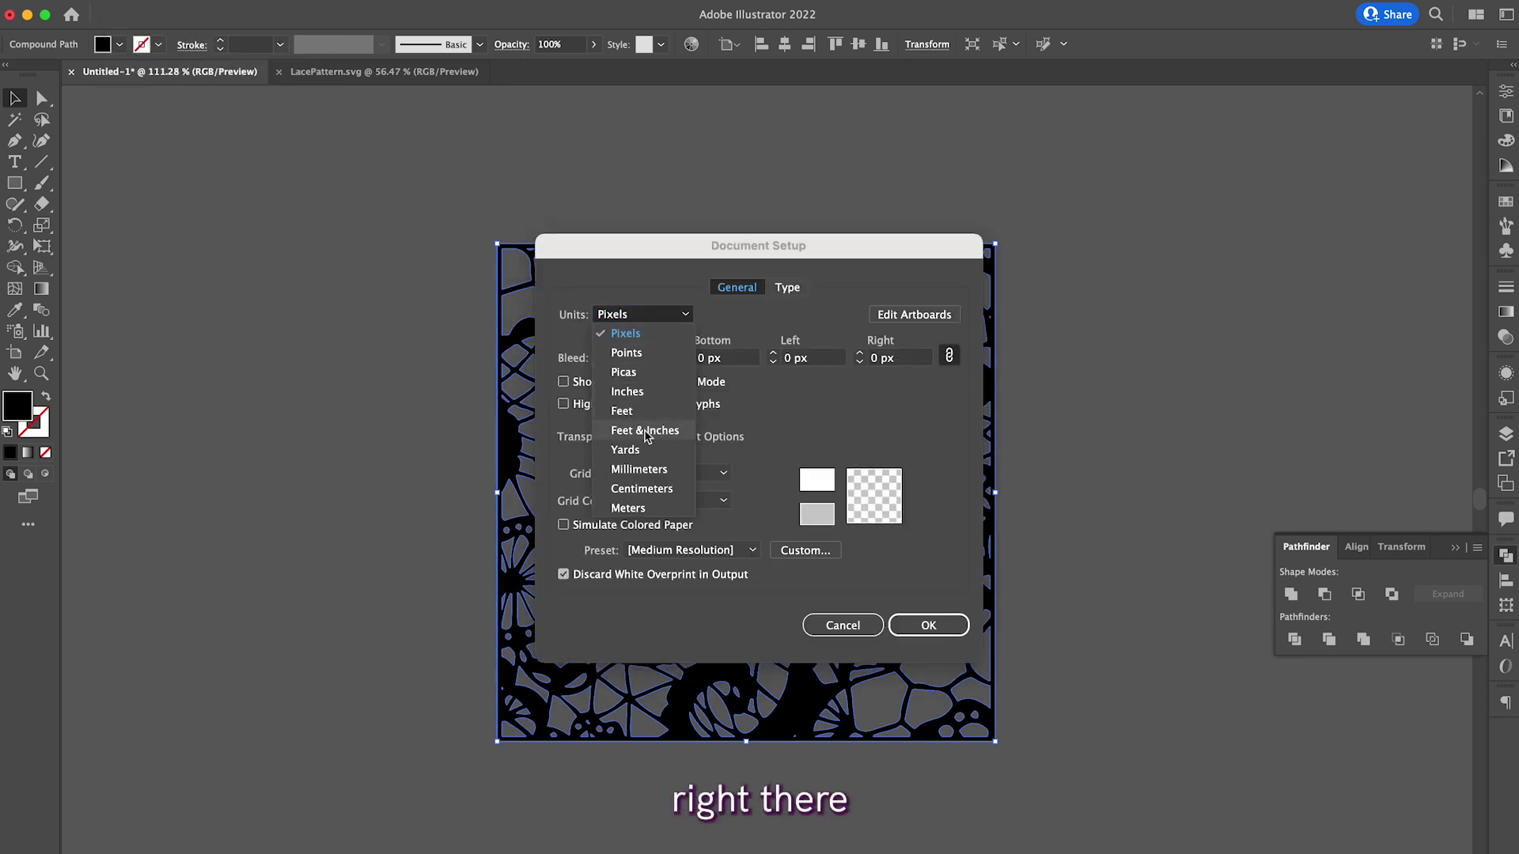
pyautogui.click(635, 470)
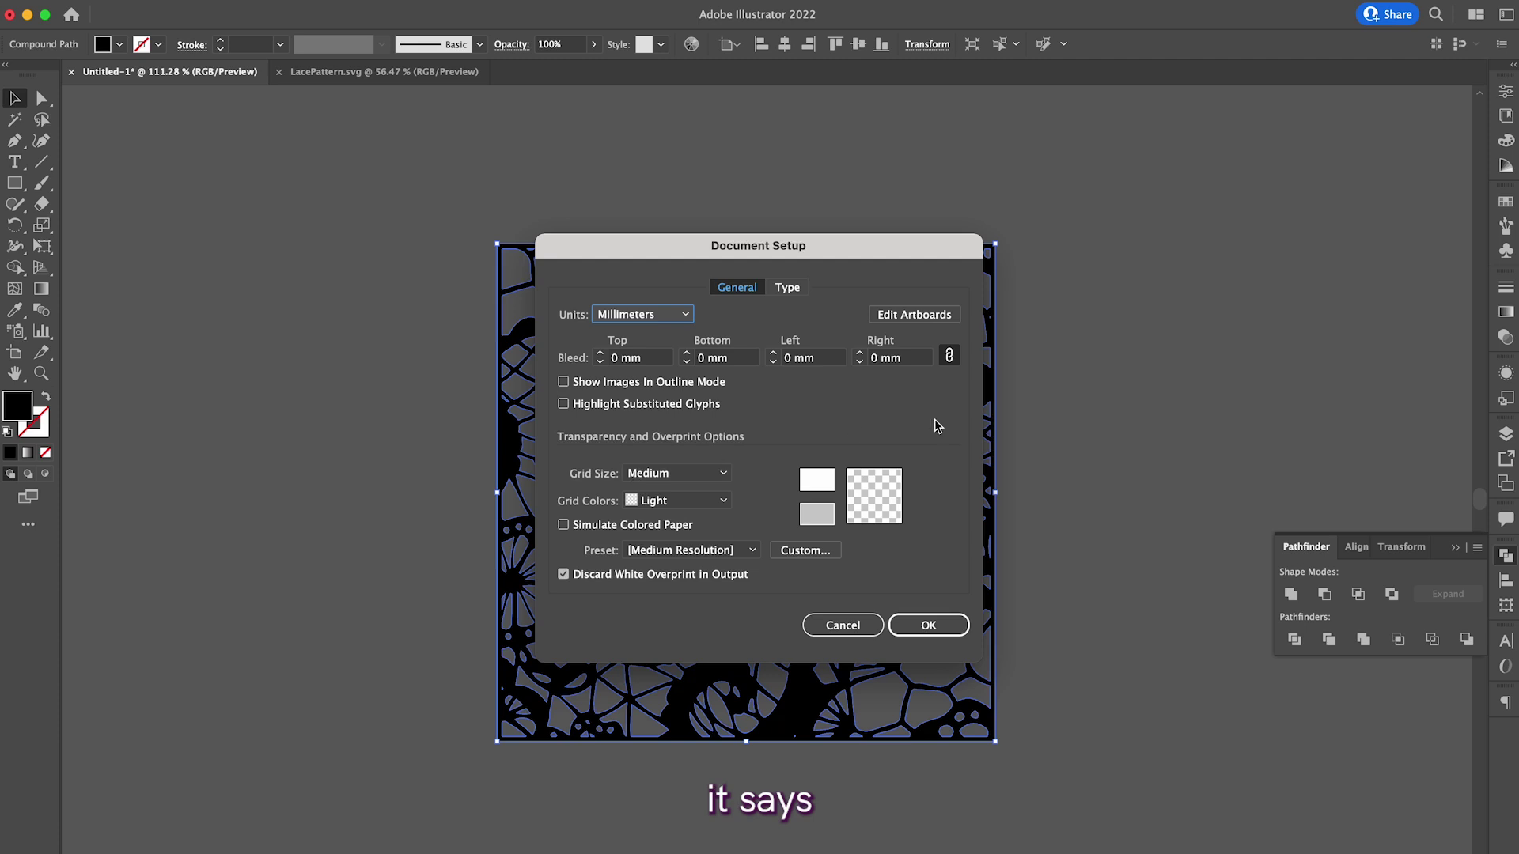
pyautogui.click(928, 625)
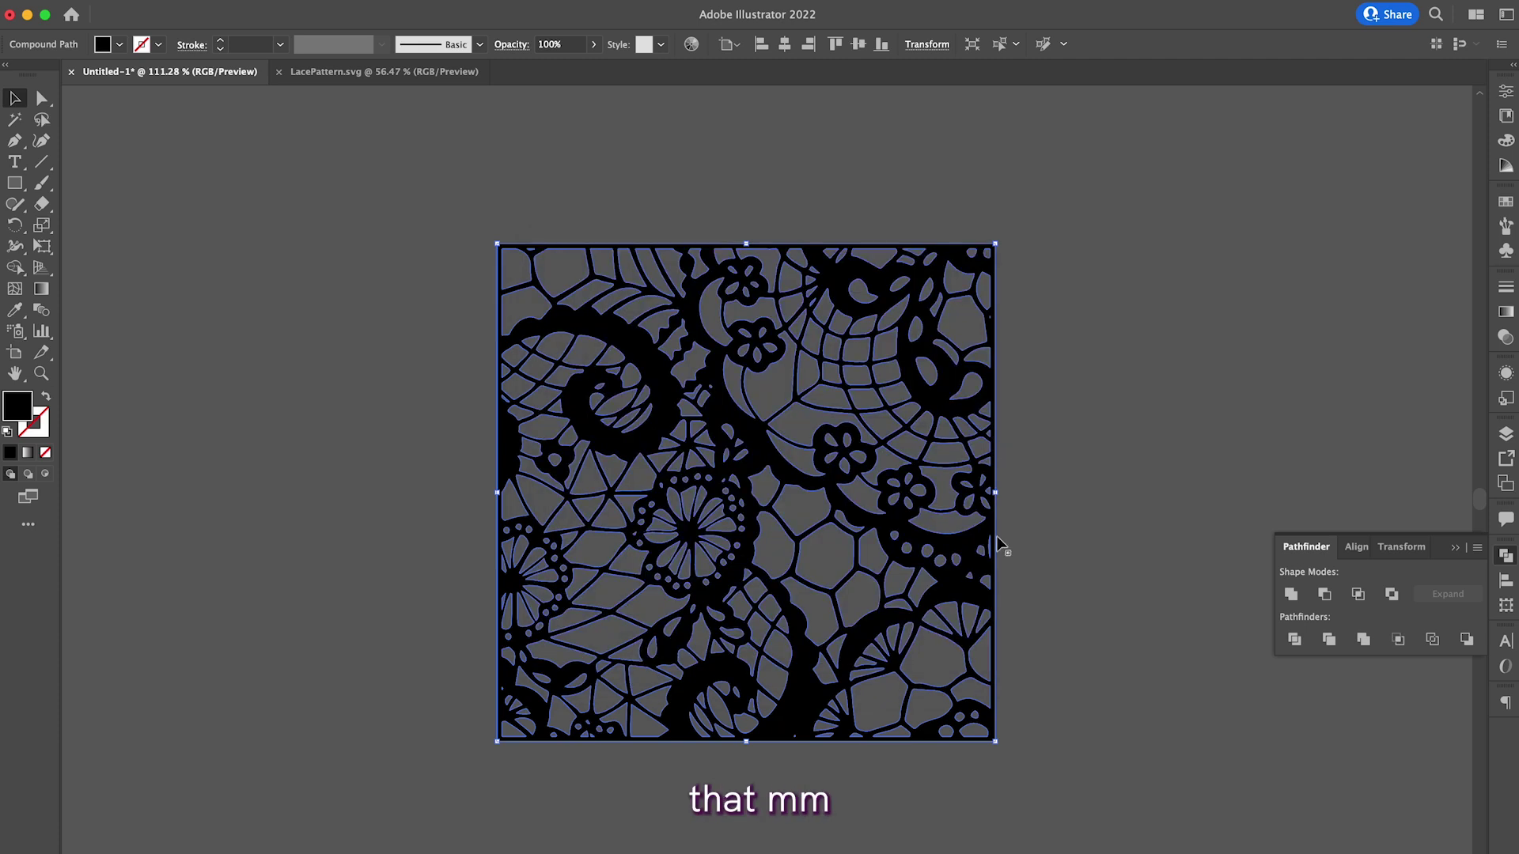
# Copy the selected lace panel's width value from its transform settings.
pyautogui.click(927, 46)
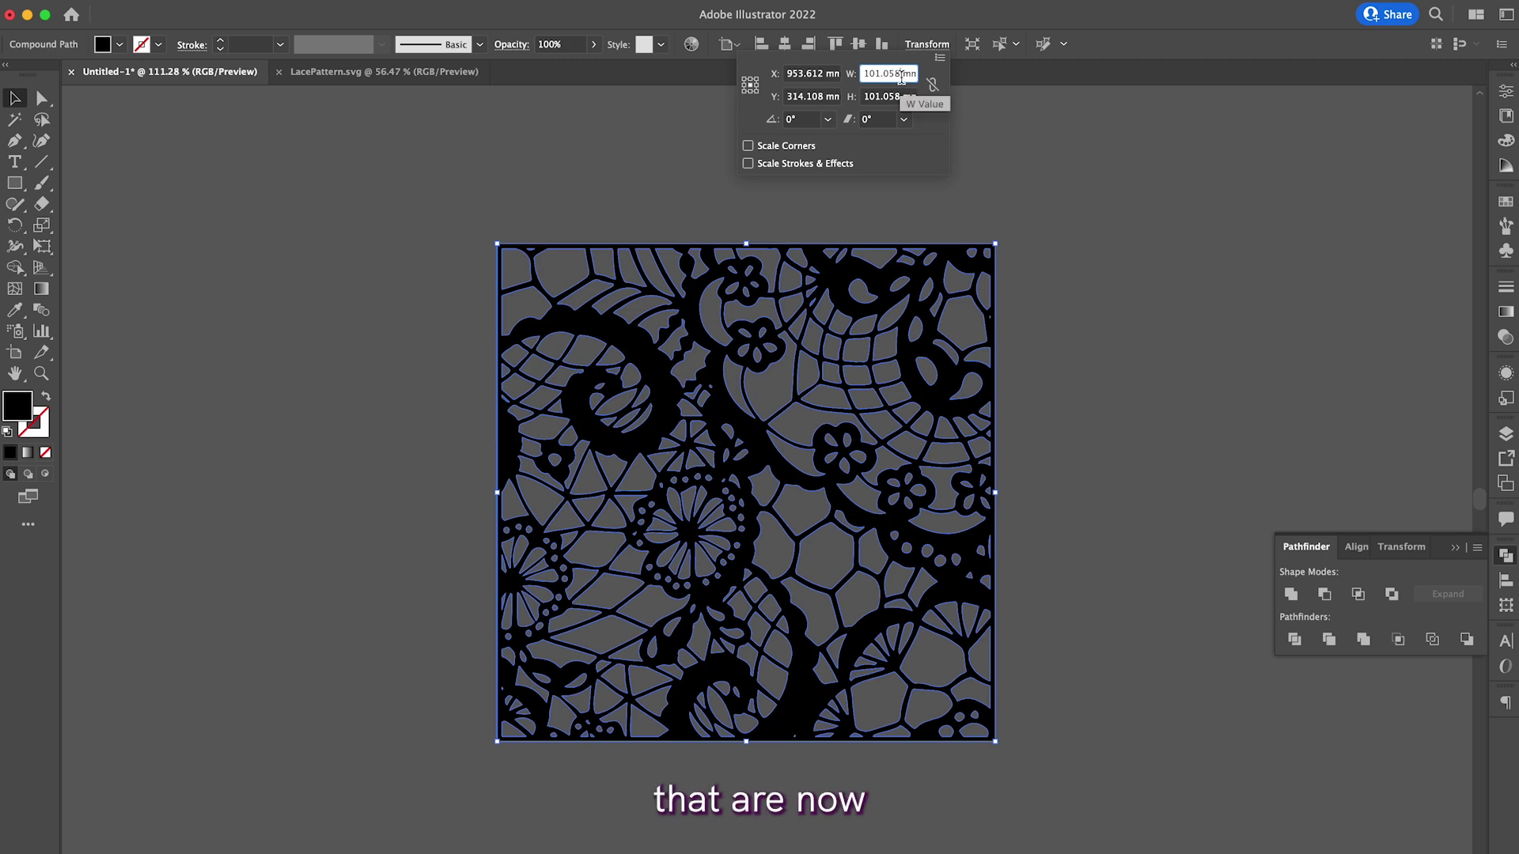
pyautogui.doubleClick(882, 73)
pyautogui.press('super+c')
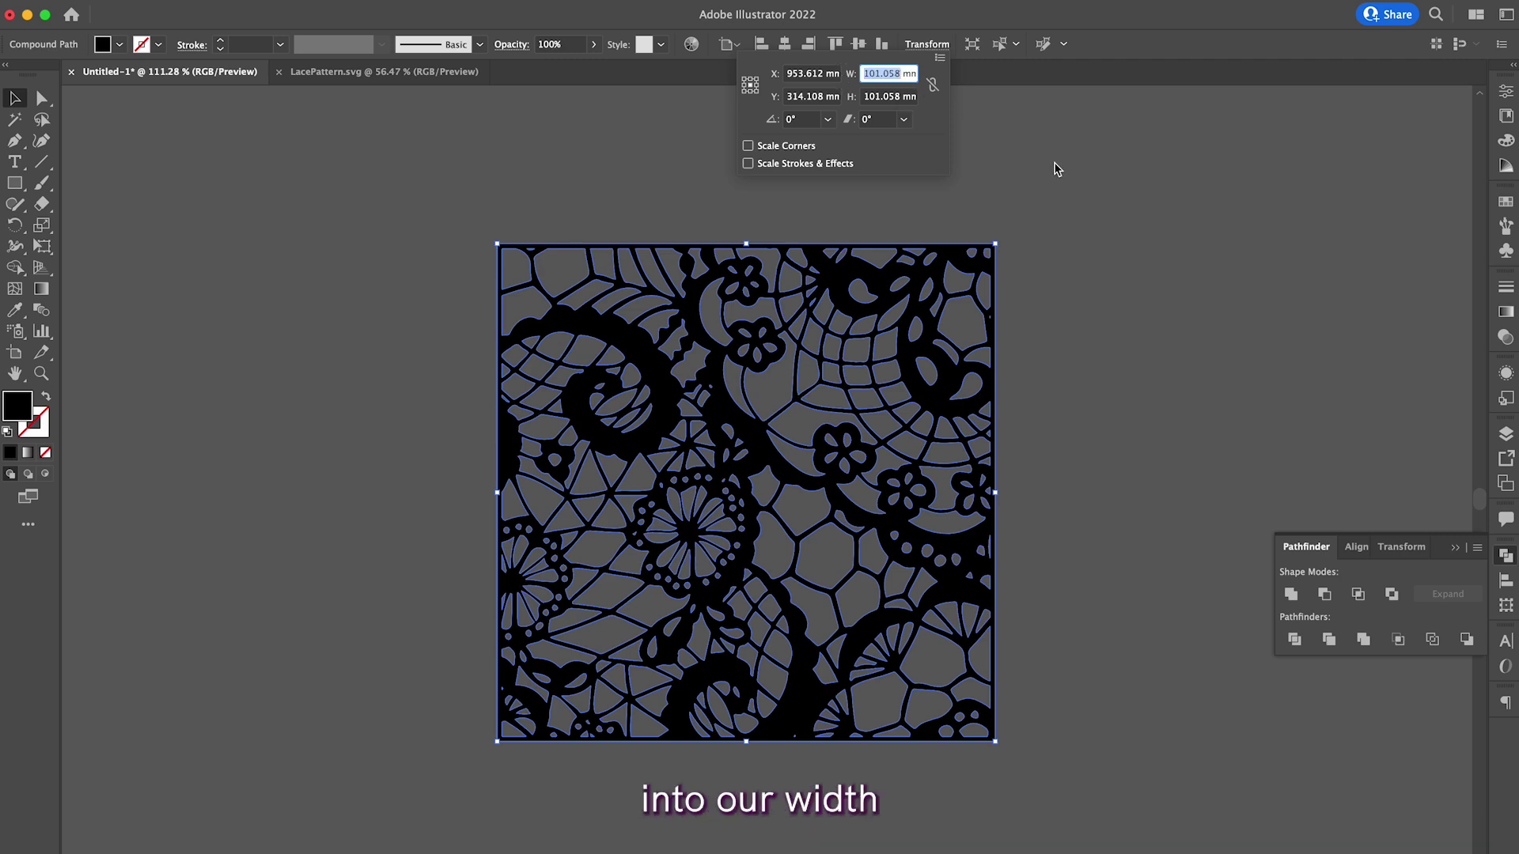
pyautogui.press('Escape')
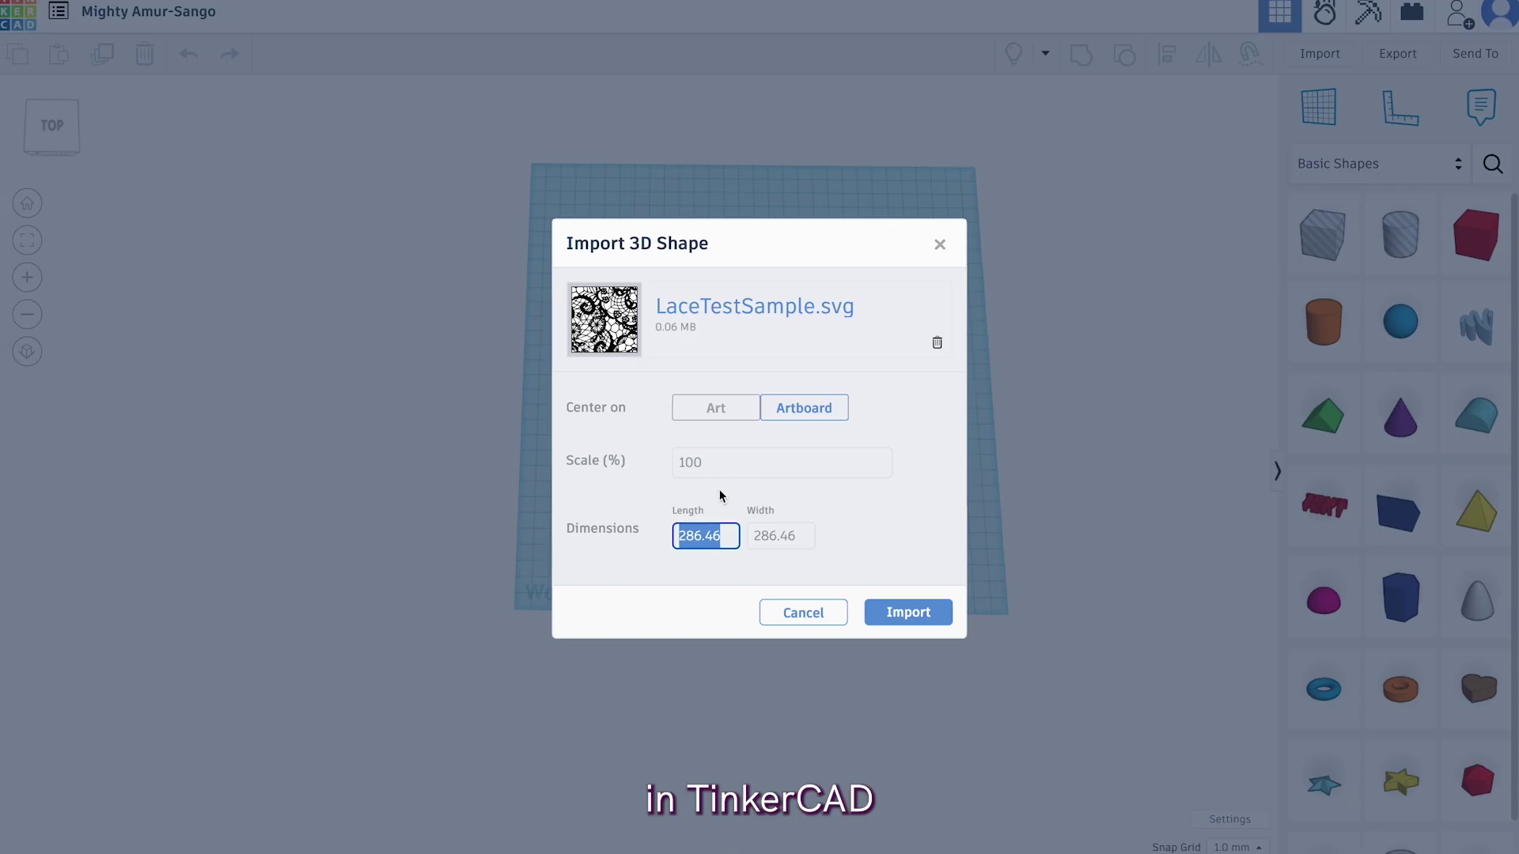
# In Tinkercad, set the SVG's import length to 101.058 mm by pasting the copied value and import the lace shape.
pyautogui.click(722, 536)
pyautogui.moveTo(722, 536); pyautogui.dragTo(668, 543)
pyautogui.press('super+v')
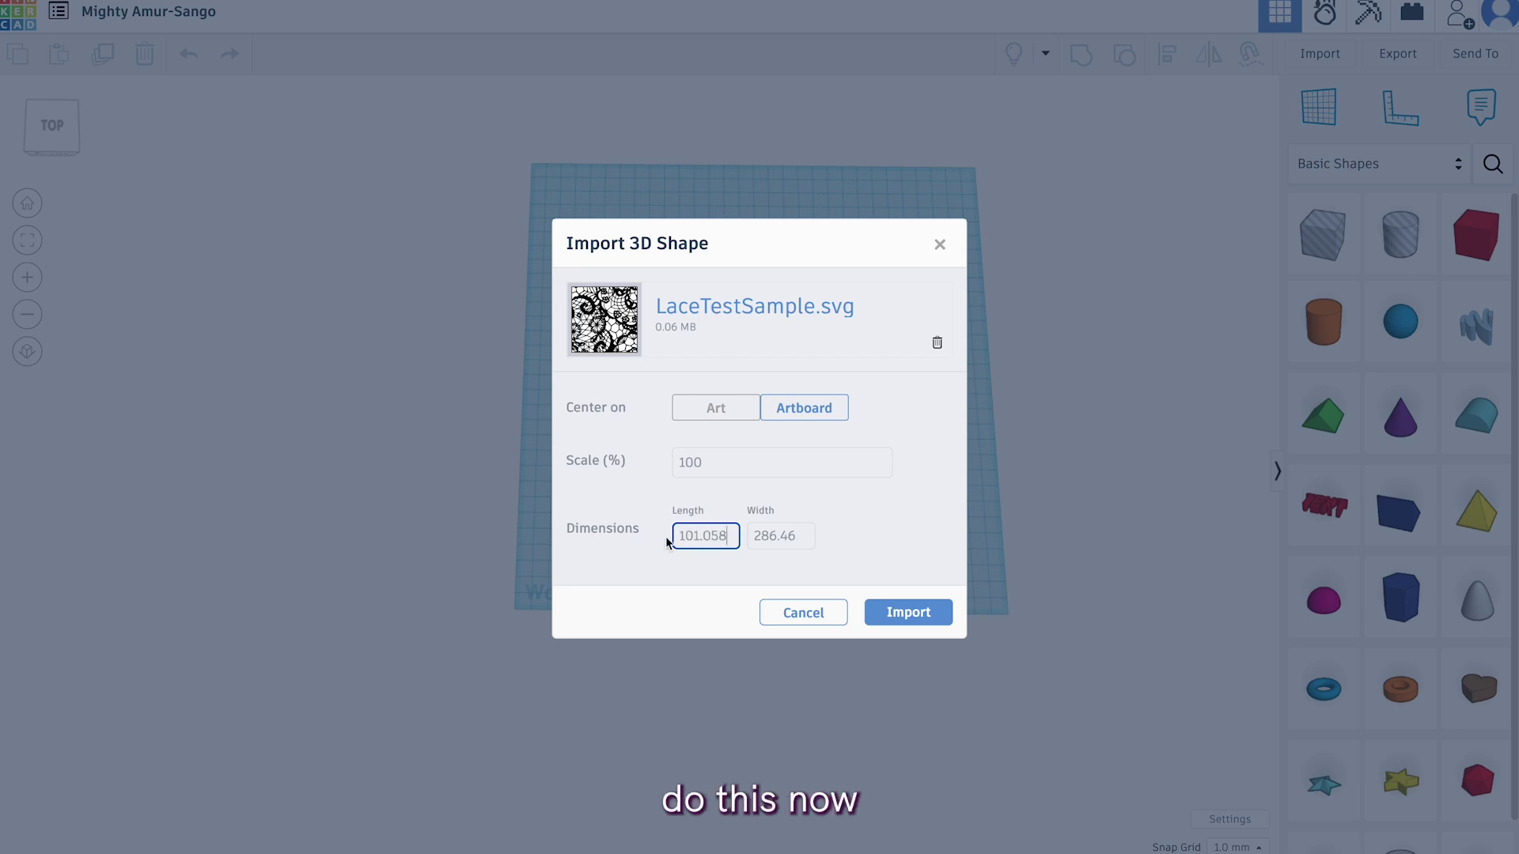
pyautogui.click(796, 535)
pyautogui.moveTo(796, 535); pyautogui.dragTo(743, 540)
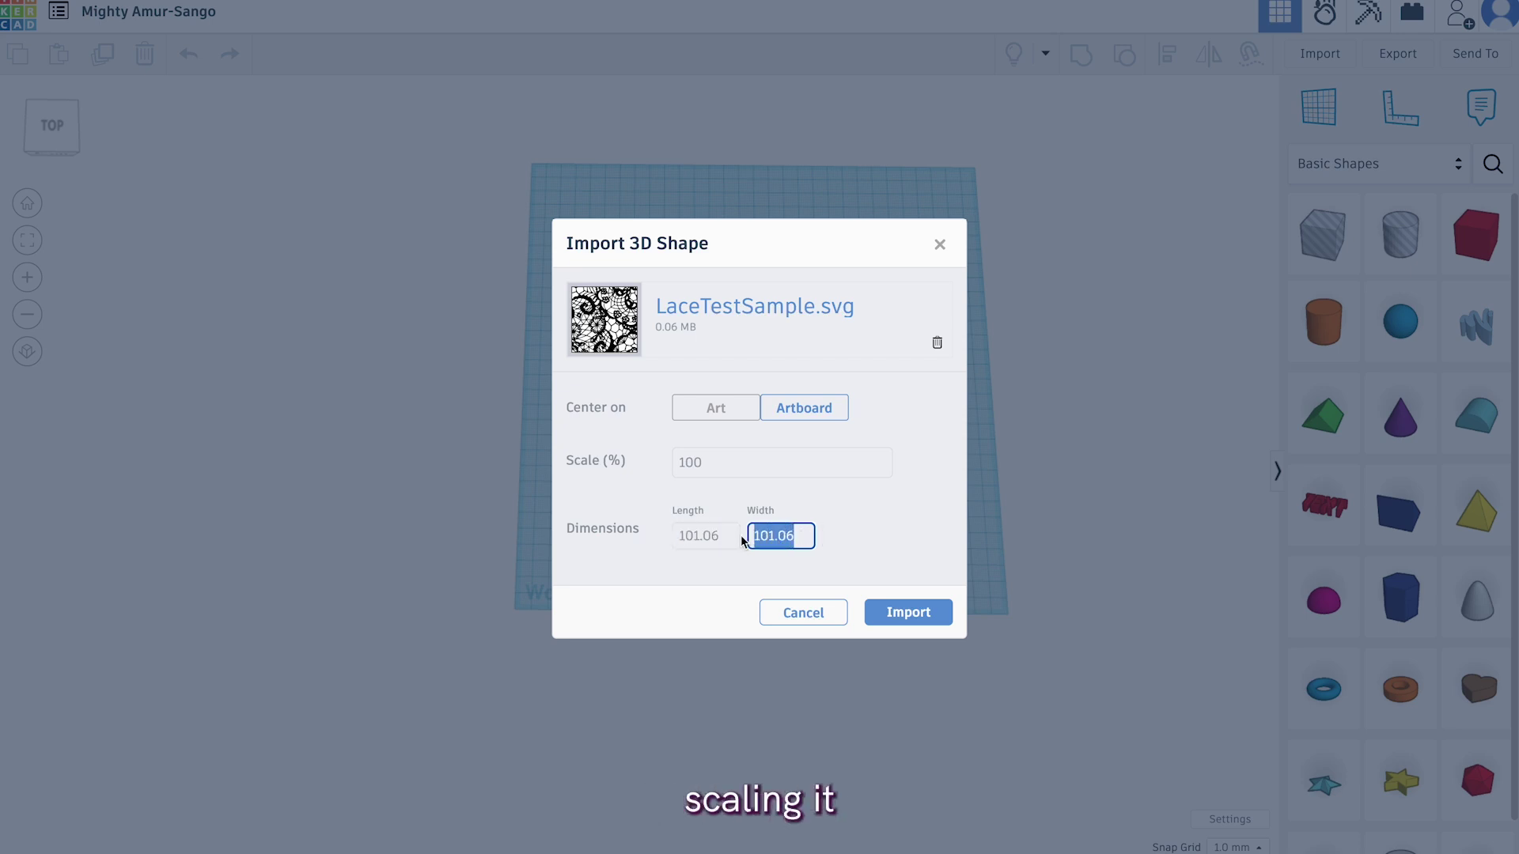
pyautogui.click(916, 611)
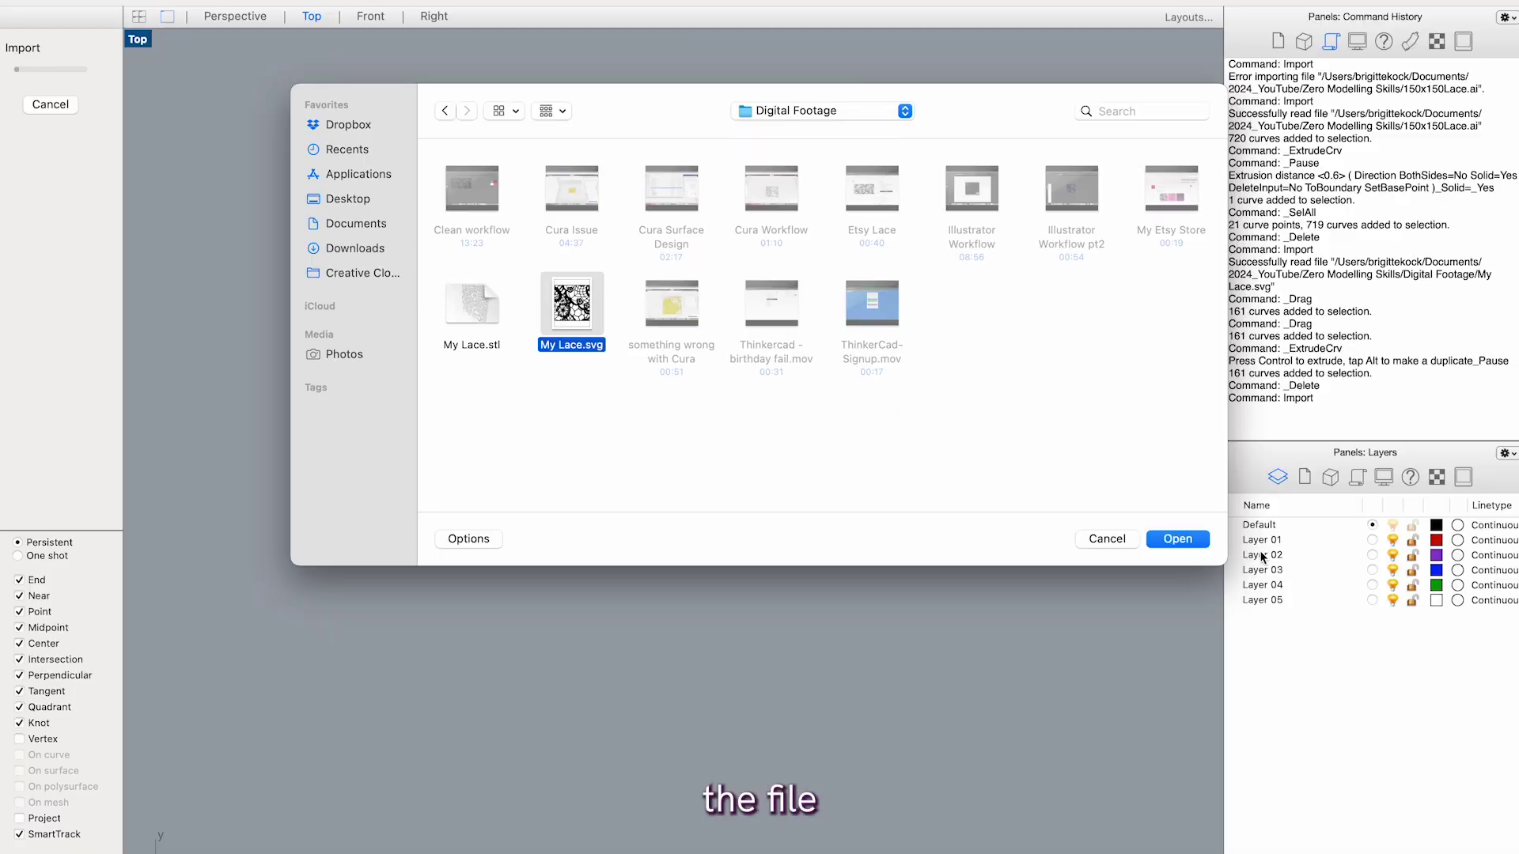
# In Rhino, import My Lace.svg as curves with grouping retained and move the lace up, clear of the grid.
pyautogui.click(1176, 539)
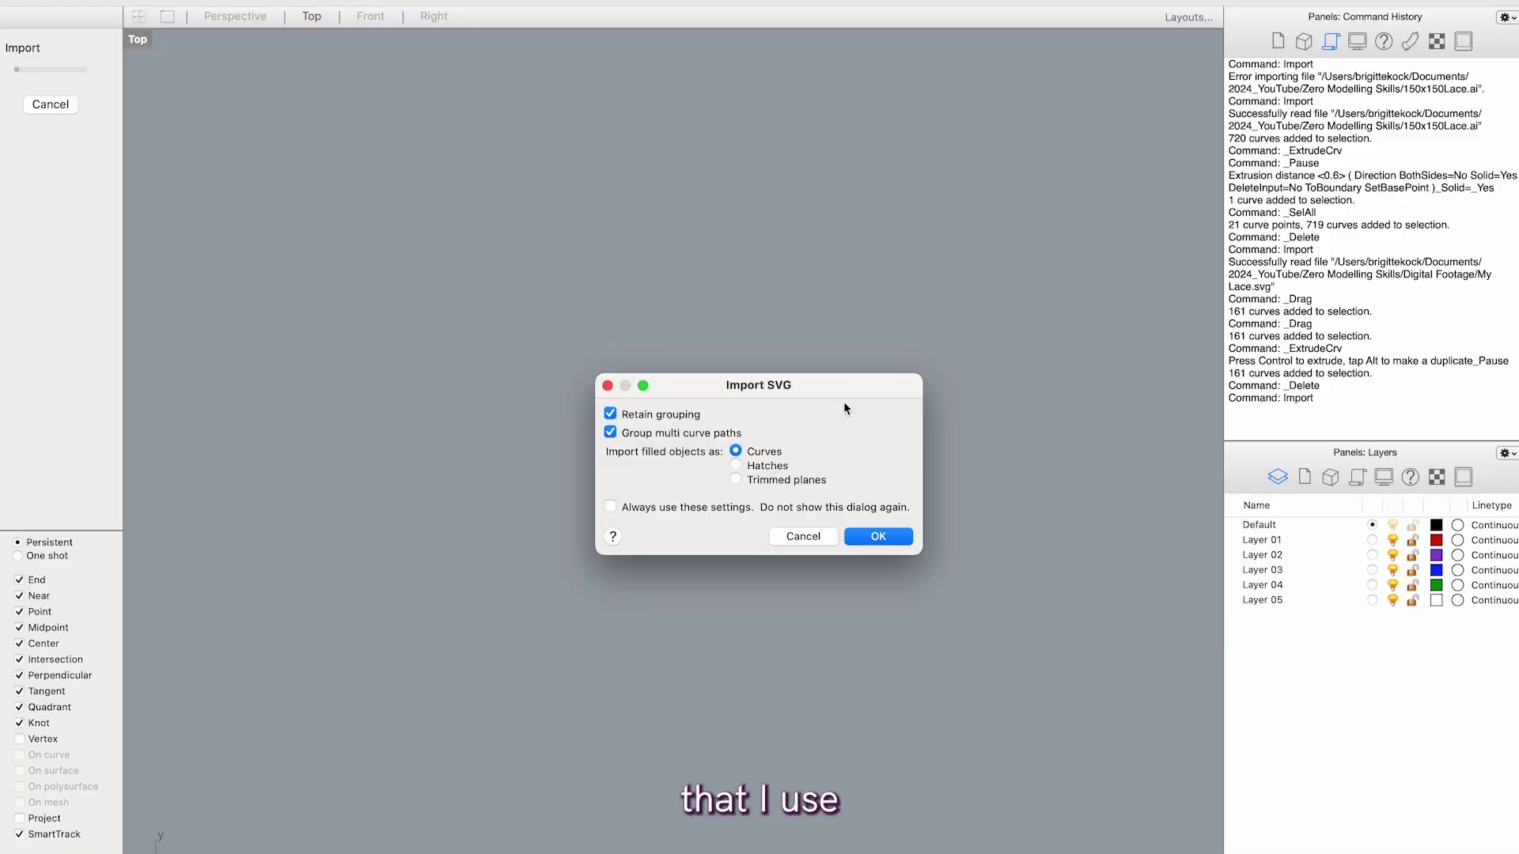
pyautogui.click(875, 537)
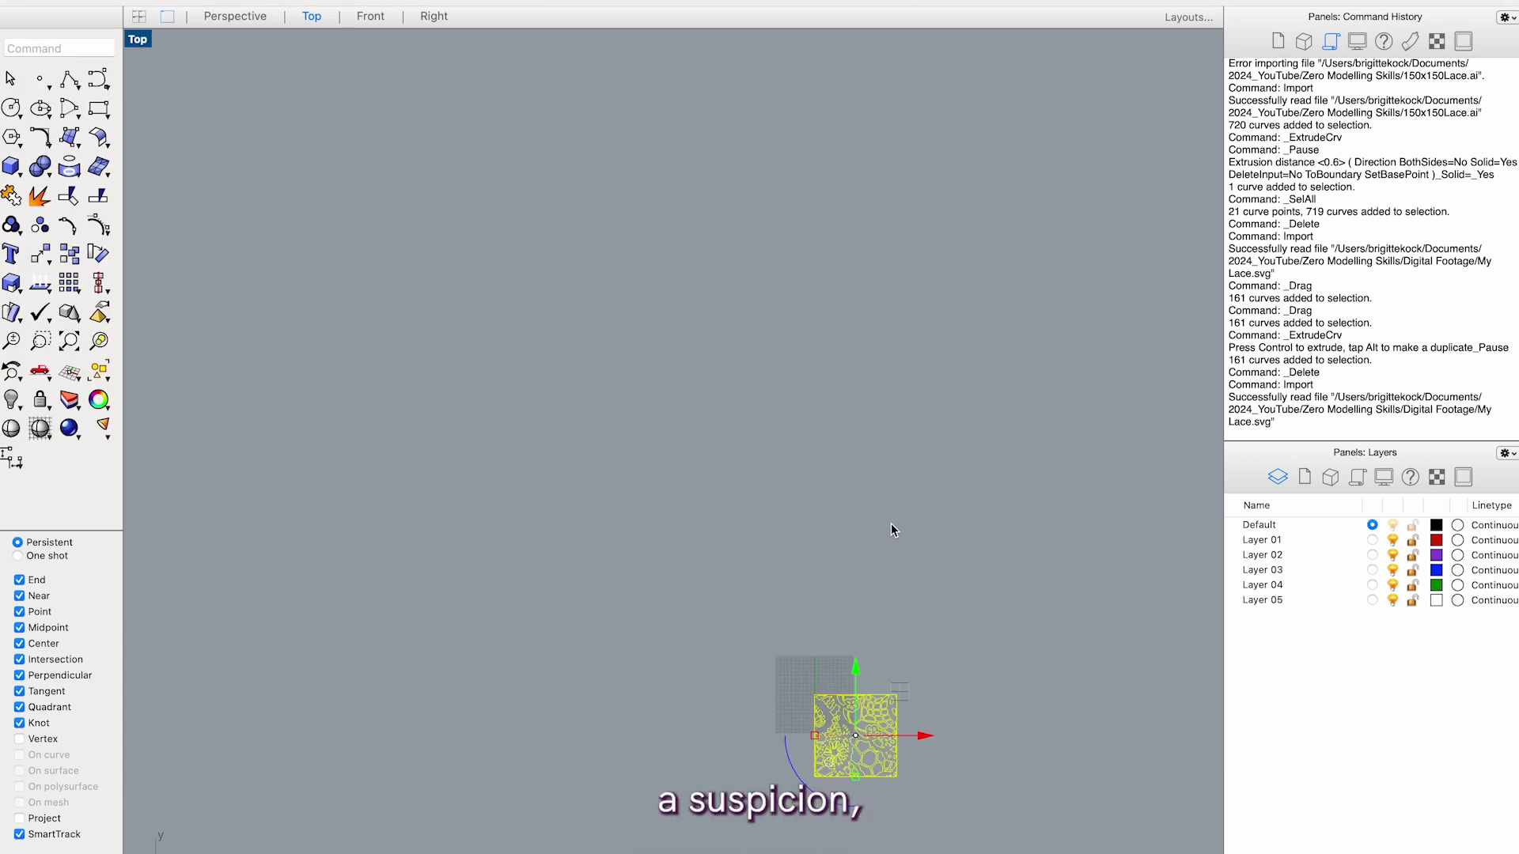
pyautogui.moveTo(859, 673); pyautogui.dragTo(860, 362)
pyautogui.click(912, 486)
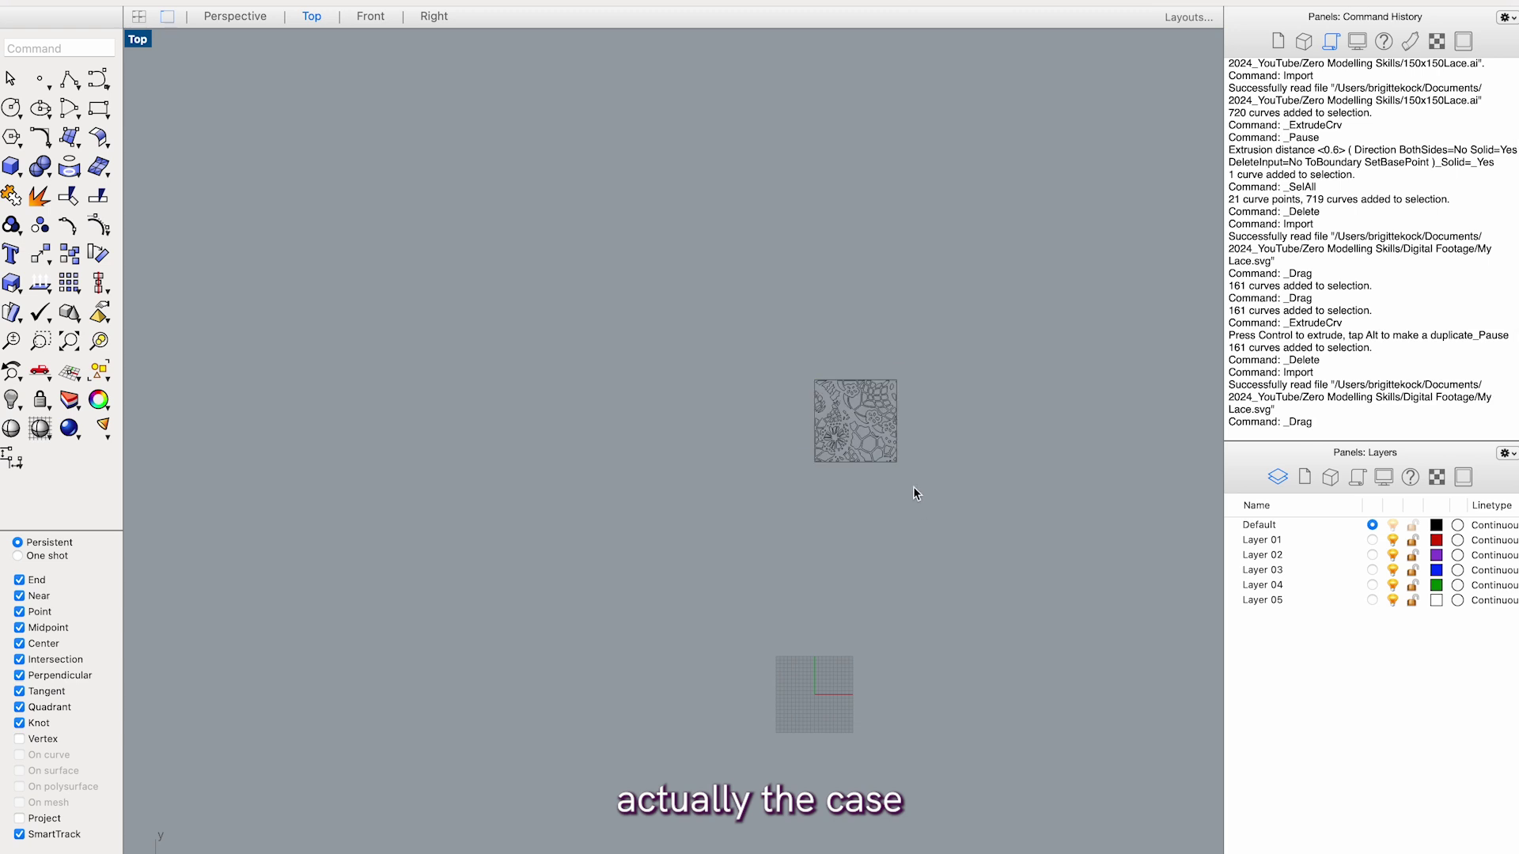
# Select all the imported lace curves and start the Extrude closed planar curve command on them.
pyautogui.scroll(10, 880, 419)
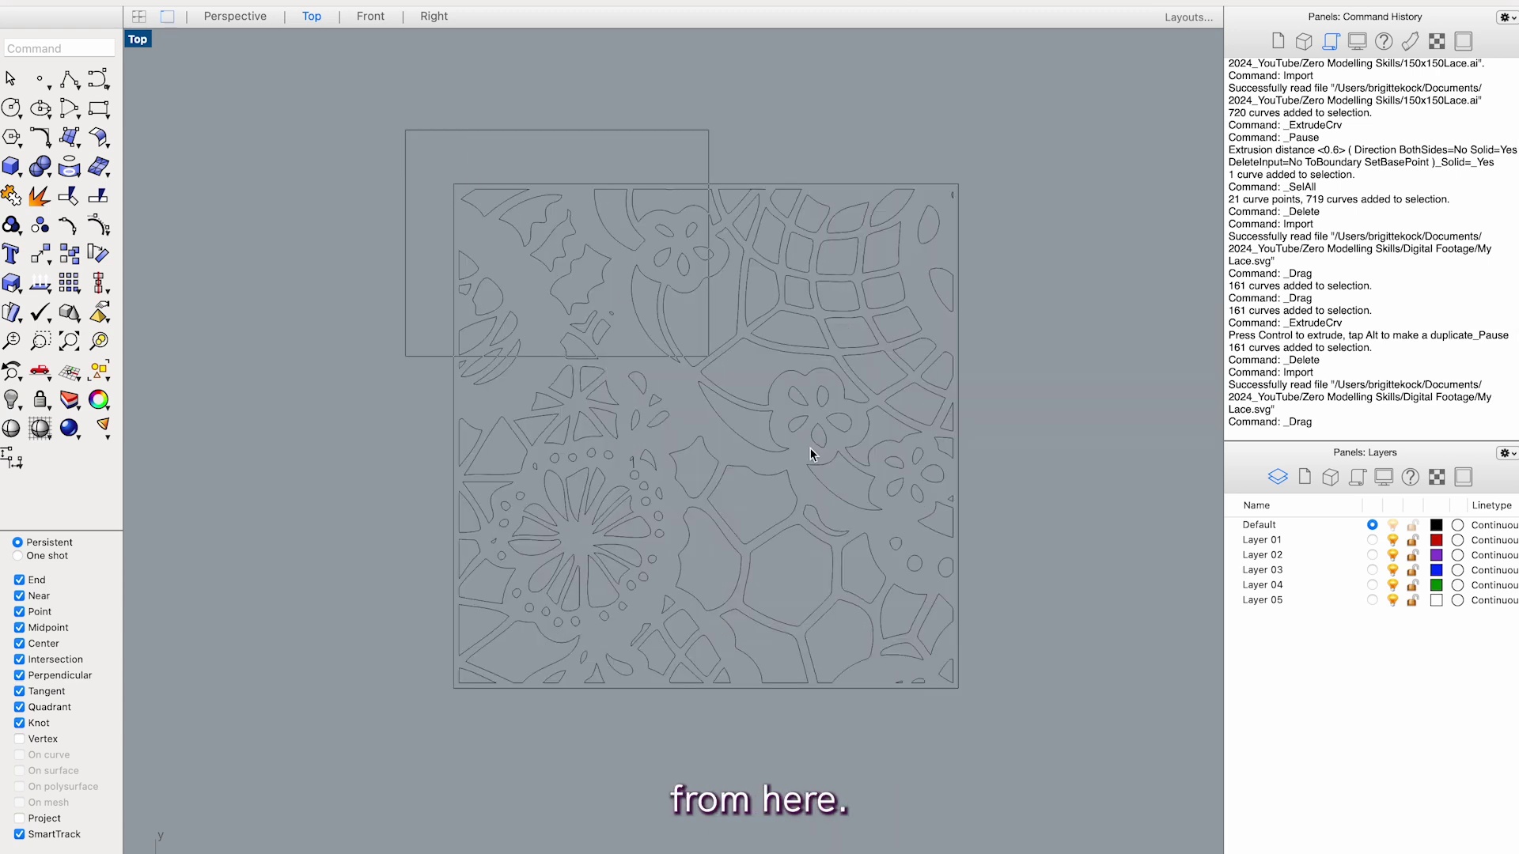
pyautogui.moveTo(968, 685); pyautogui.dragTo(1005, 737)
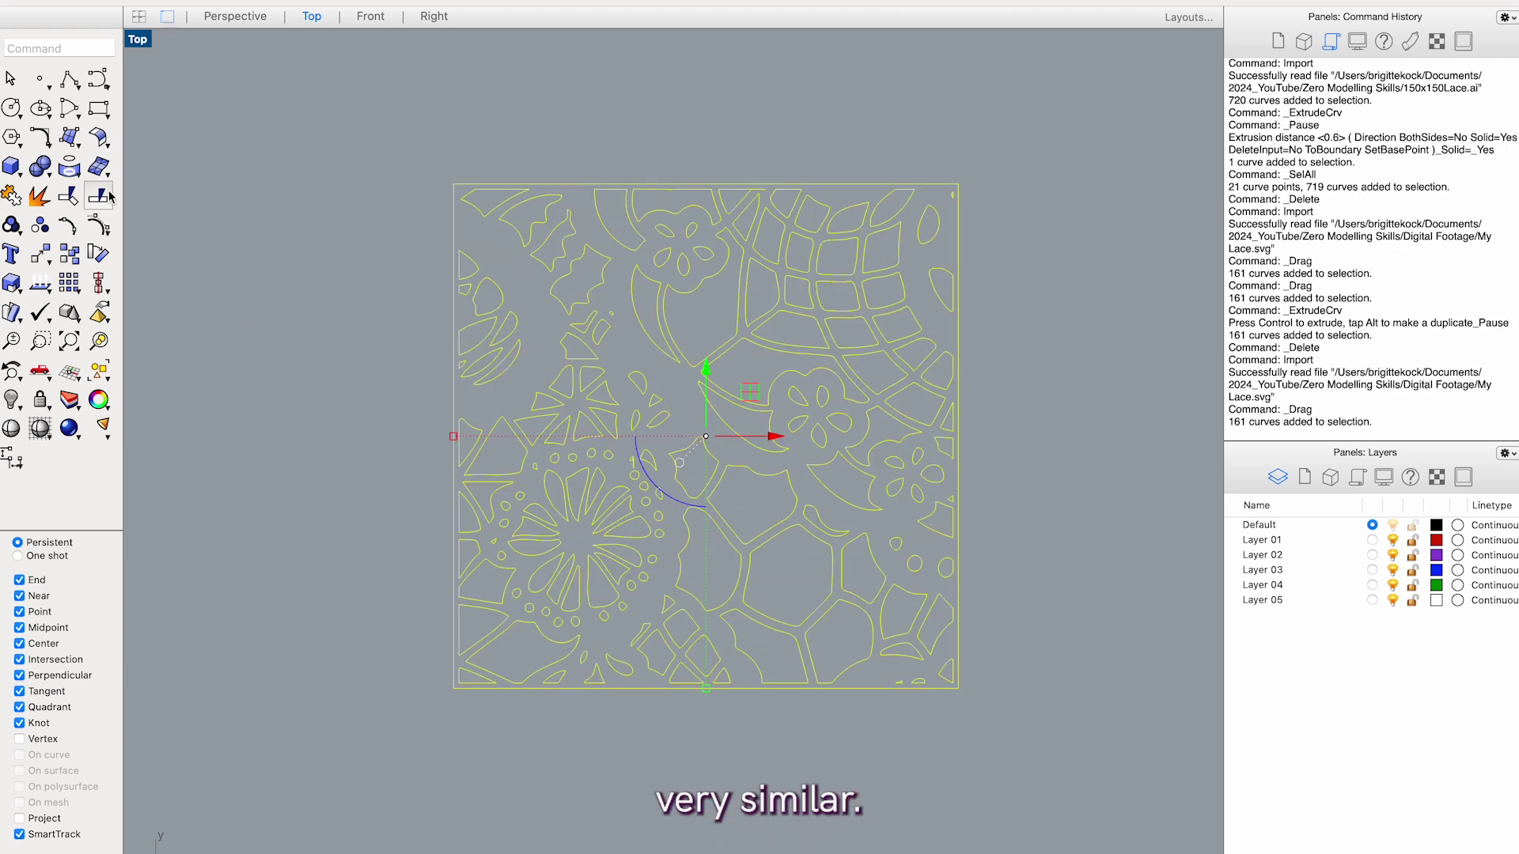
pyautogui.click(38, 169)
pyautogui.click(27, 182)
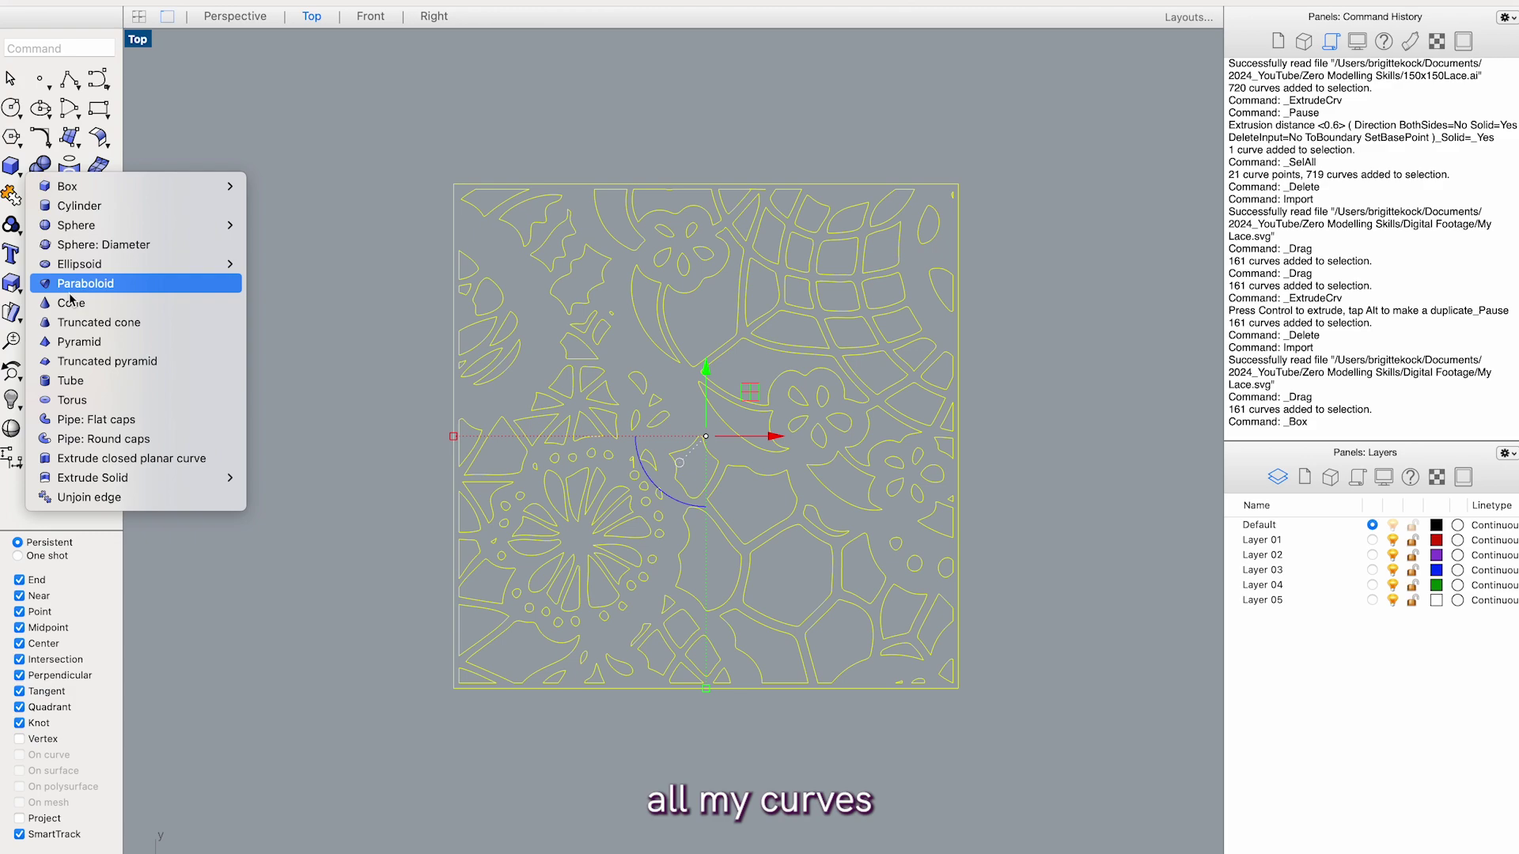
pyautogui.click(133, 459)
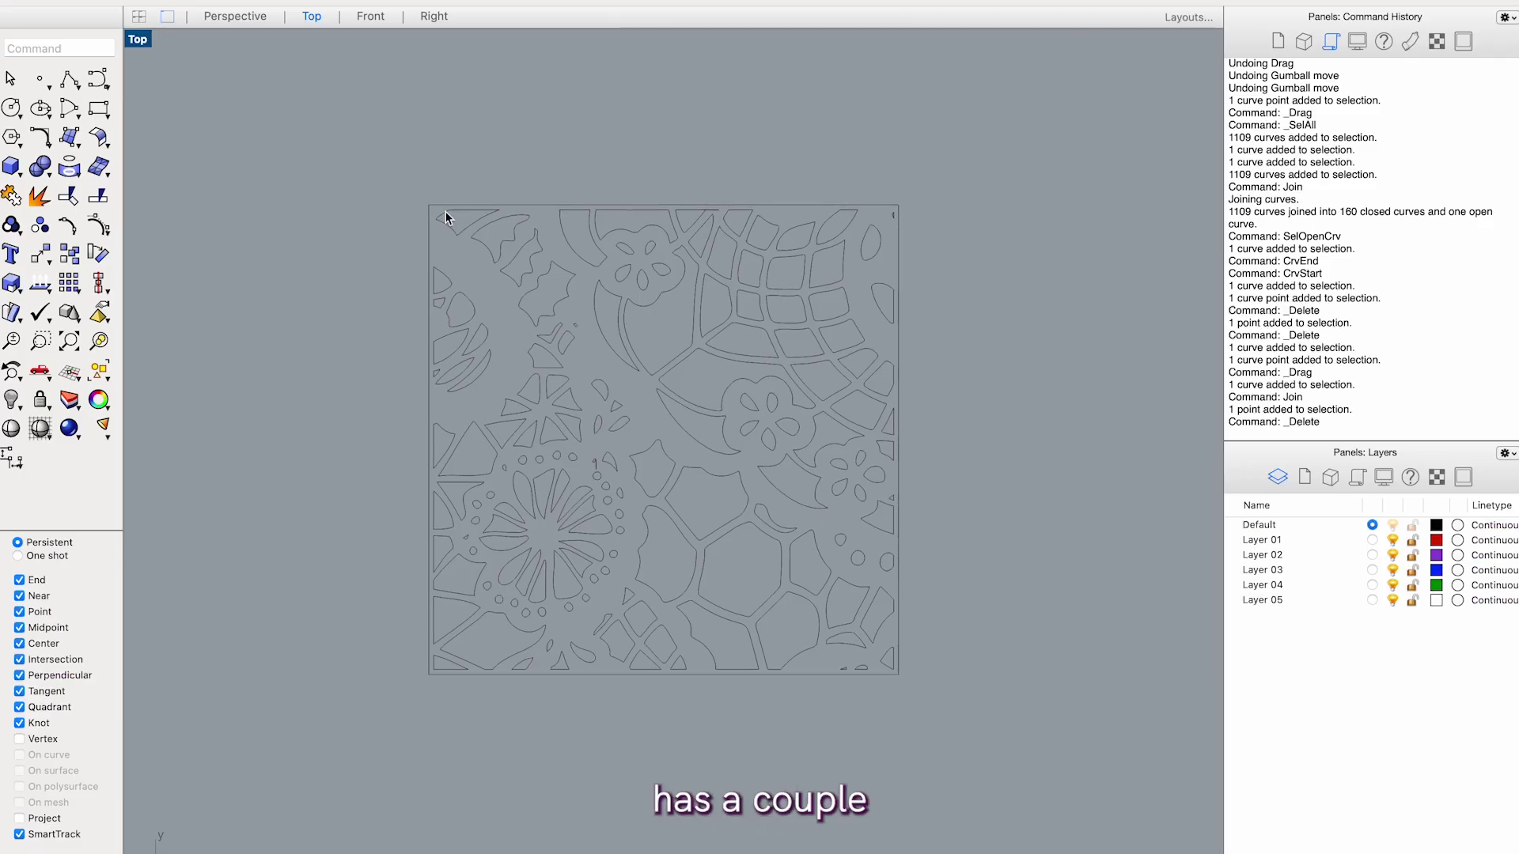
# Select the whole lace pattern and explode it into separate curve segments.
pyautogui.moveTo(396, 166); pyautogui.dragTo(1050, 794)
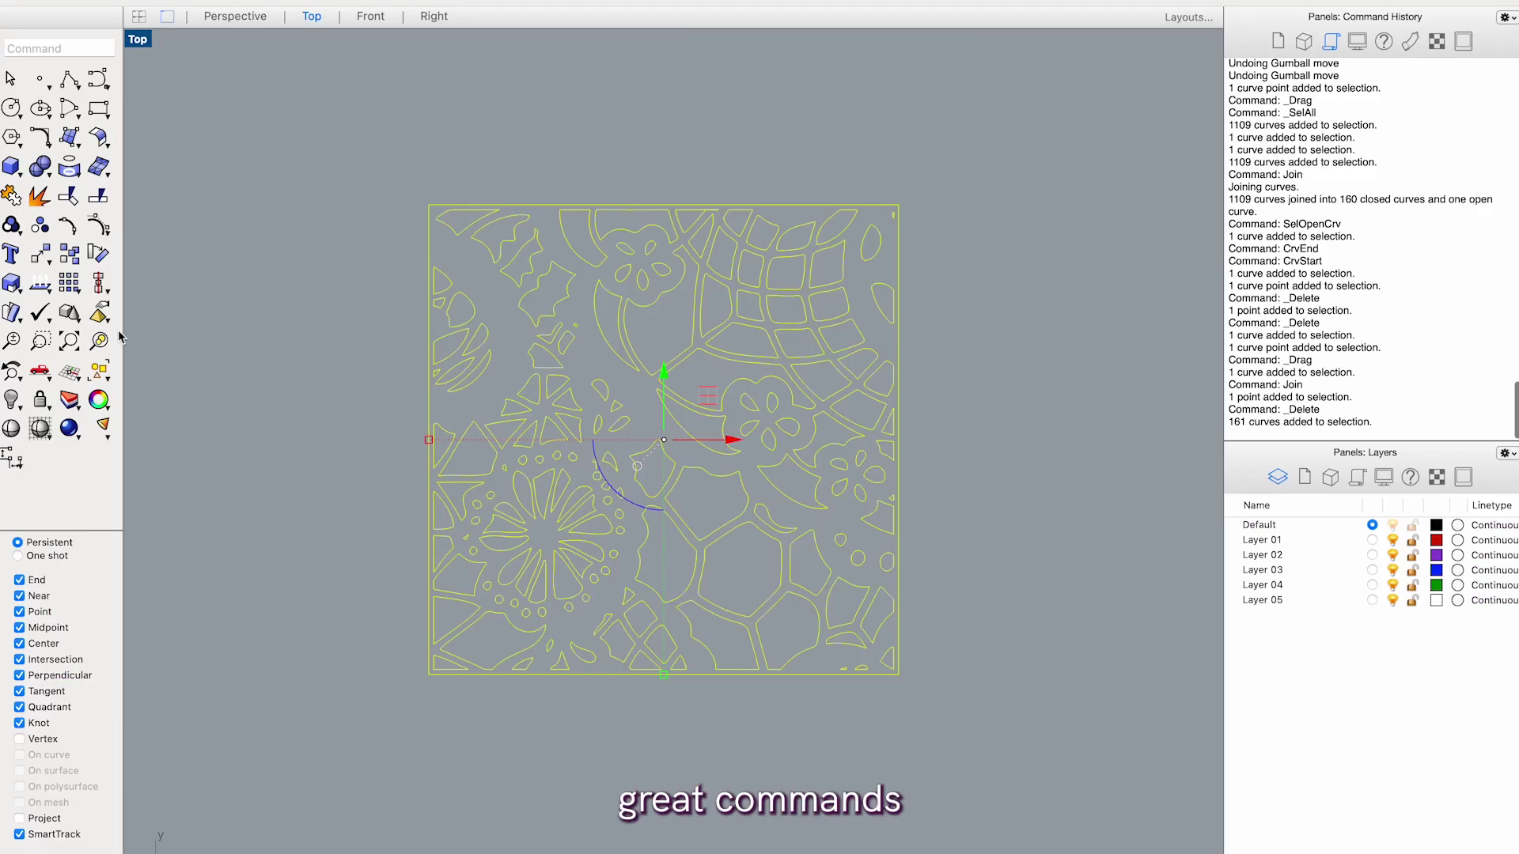
pyautogui.click(39, 197)
pyautogui.hotkey('ctrl', 'a')
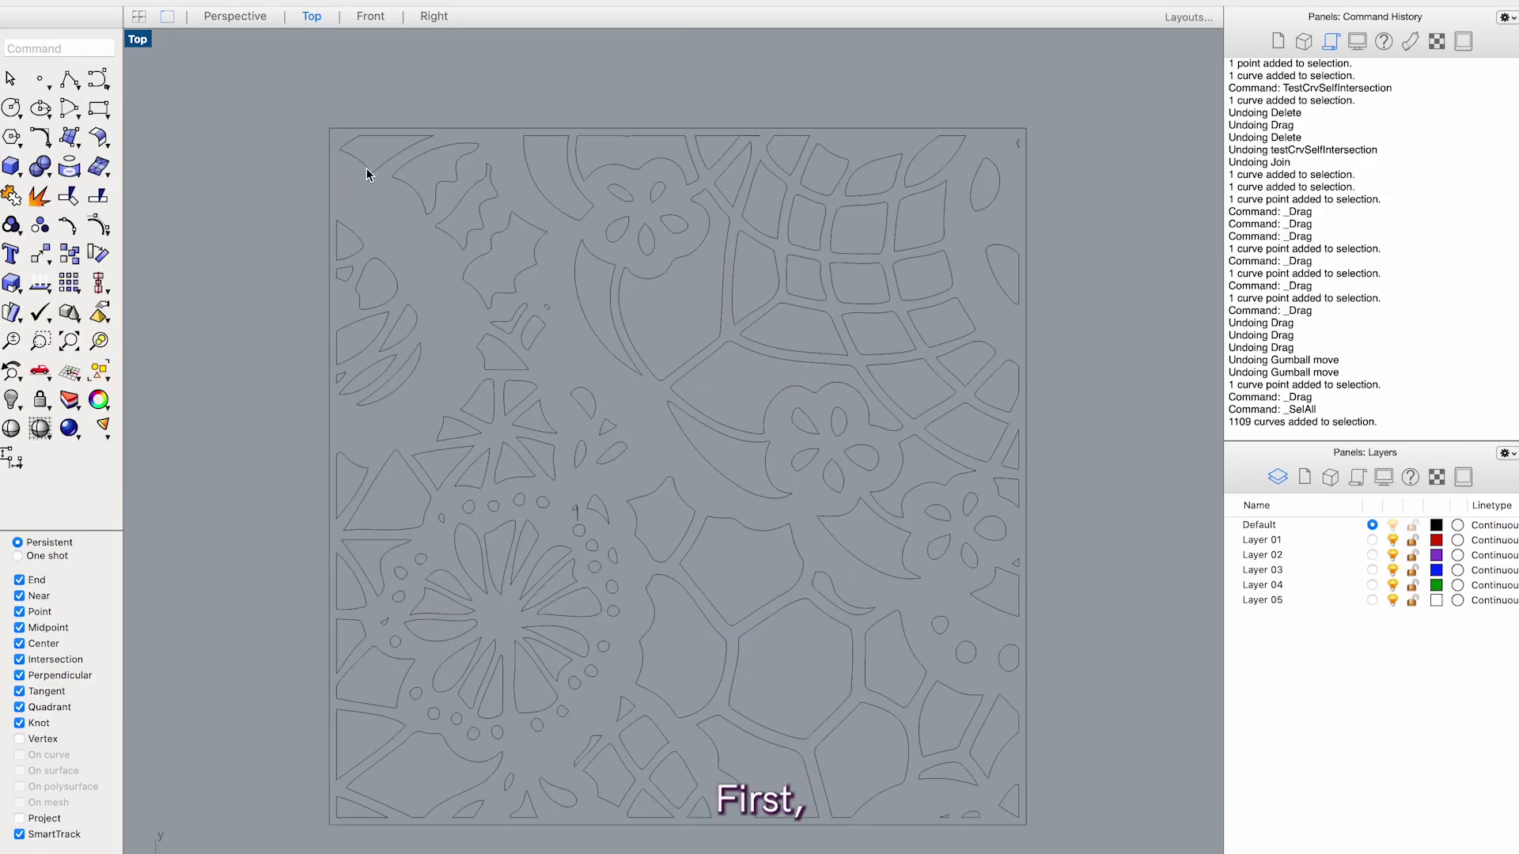
# Check individual exploded segments, then select all the lace curves and rejoin them with the Join command.
pyautogui.click(365, 167)
pyautogui.click(421, 190)
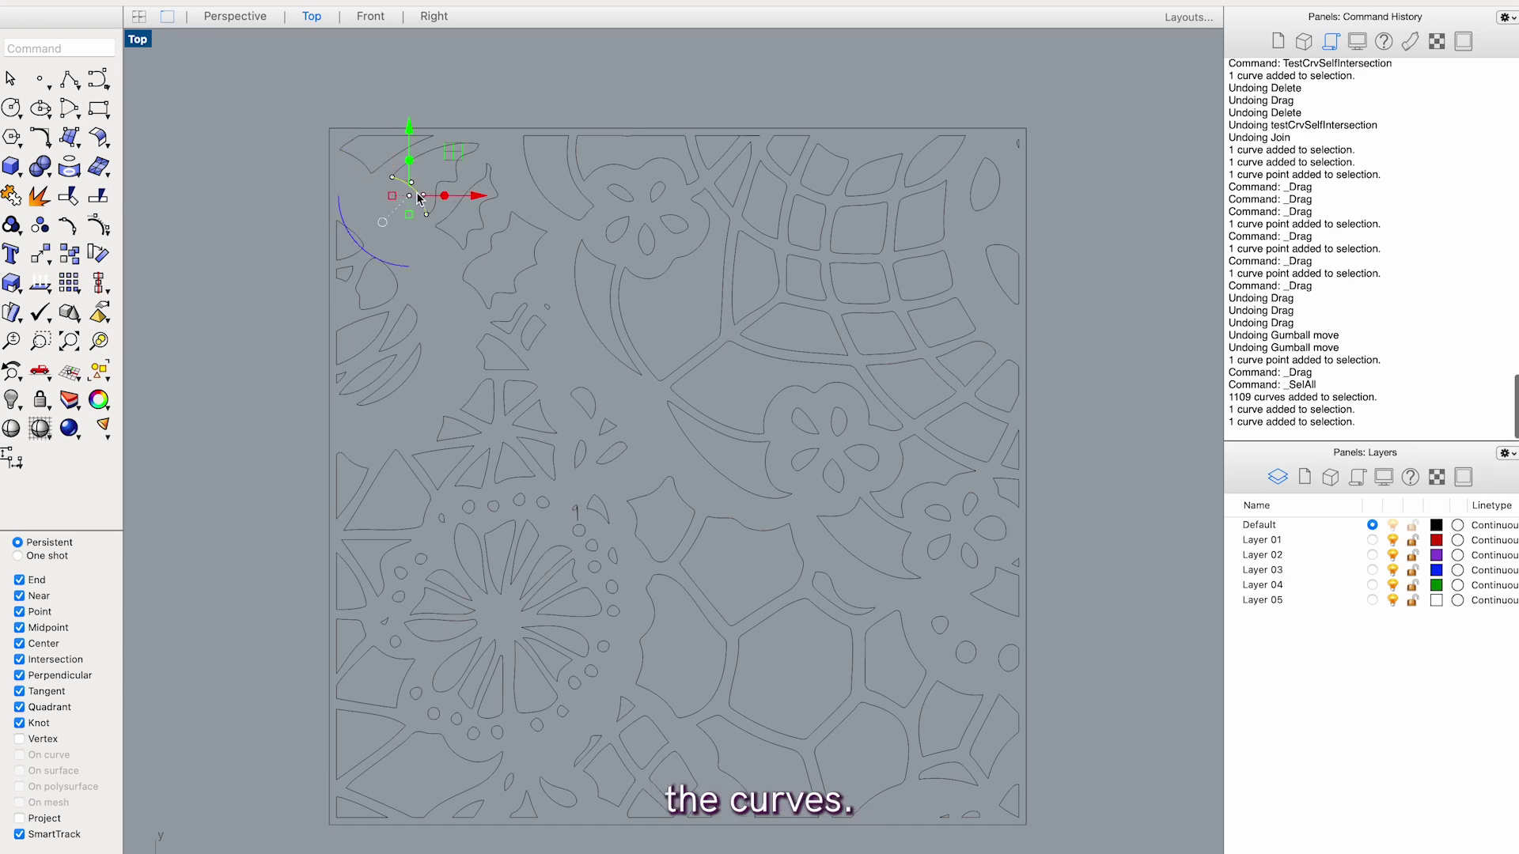
pyautogui.moveTo(269, 73); pyautogui.dragTo(1079, 853)
pyautogui.write('Join')
pyautogui.press('Return')
pyautogui.press('Return')
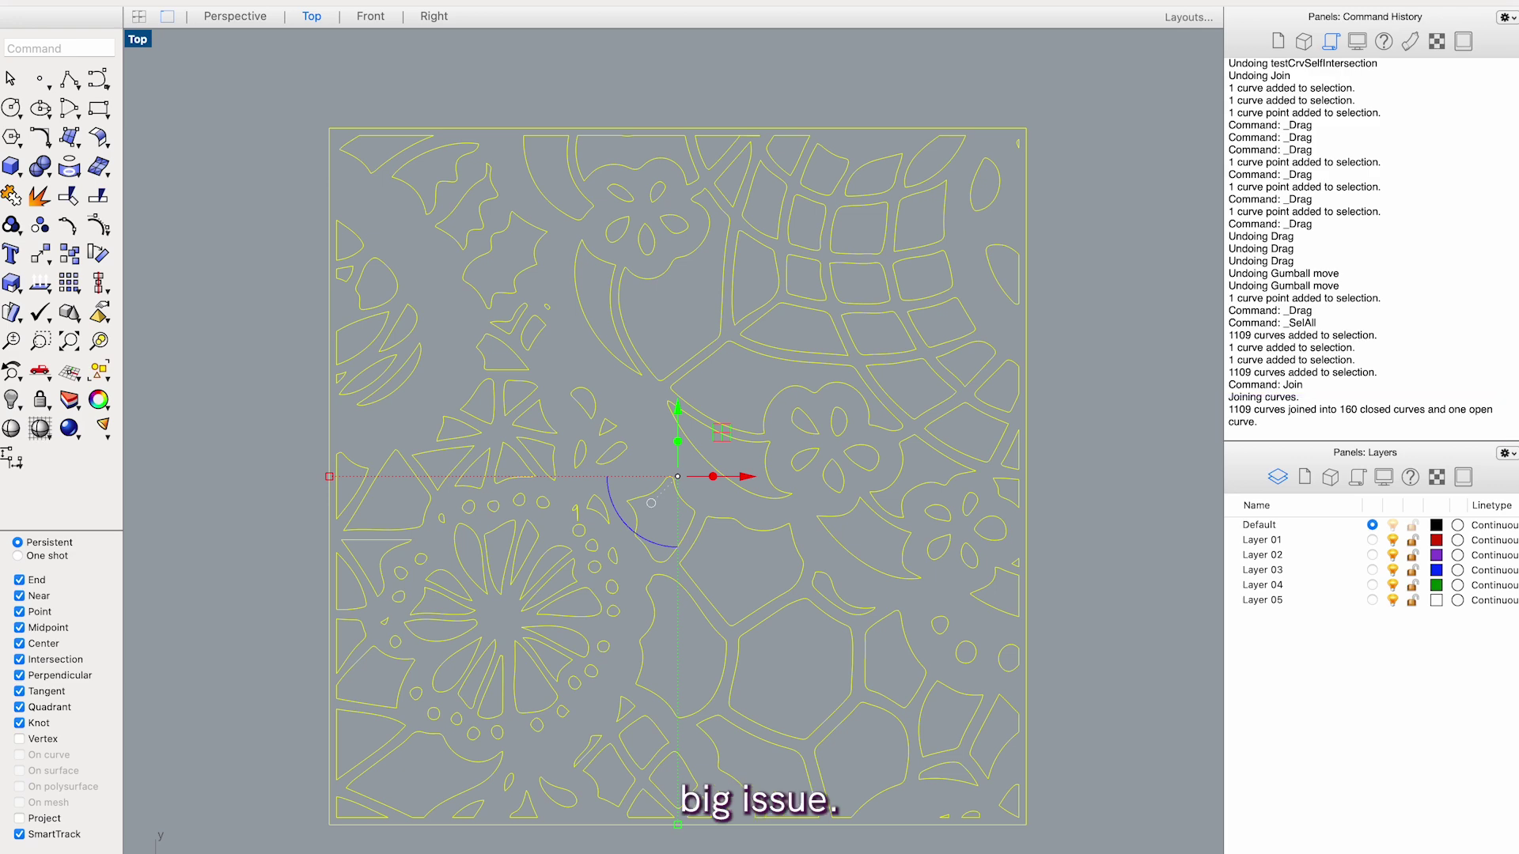
# Clear the selection, then find the one unclosed curve in the lace with the SelOpenCrv command and examine it up close.
pyautogui.press('Escape')
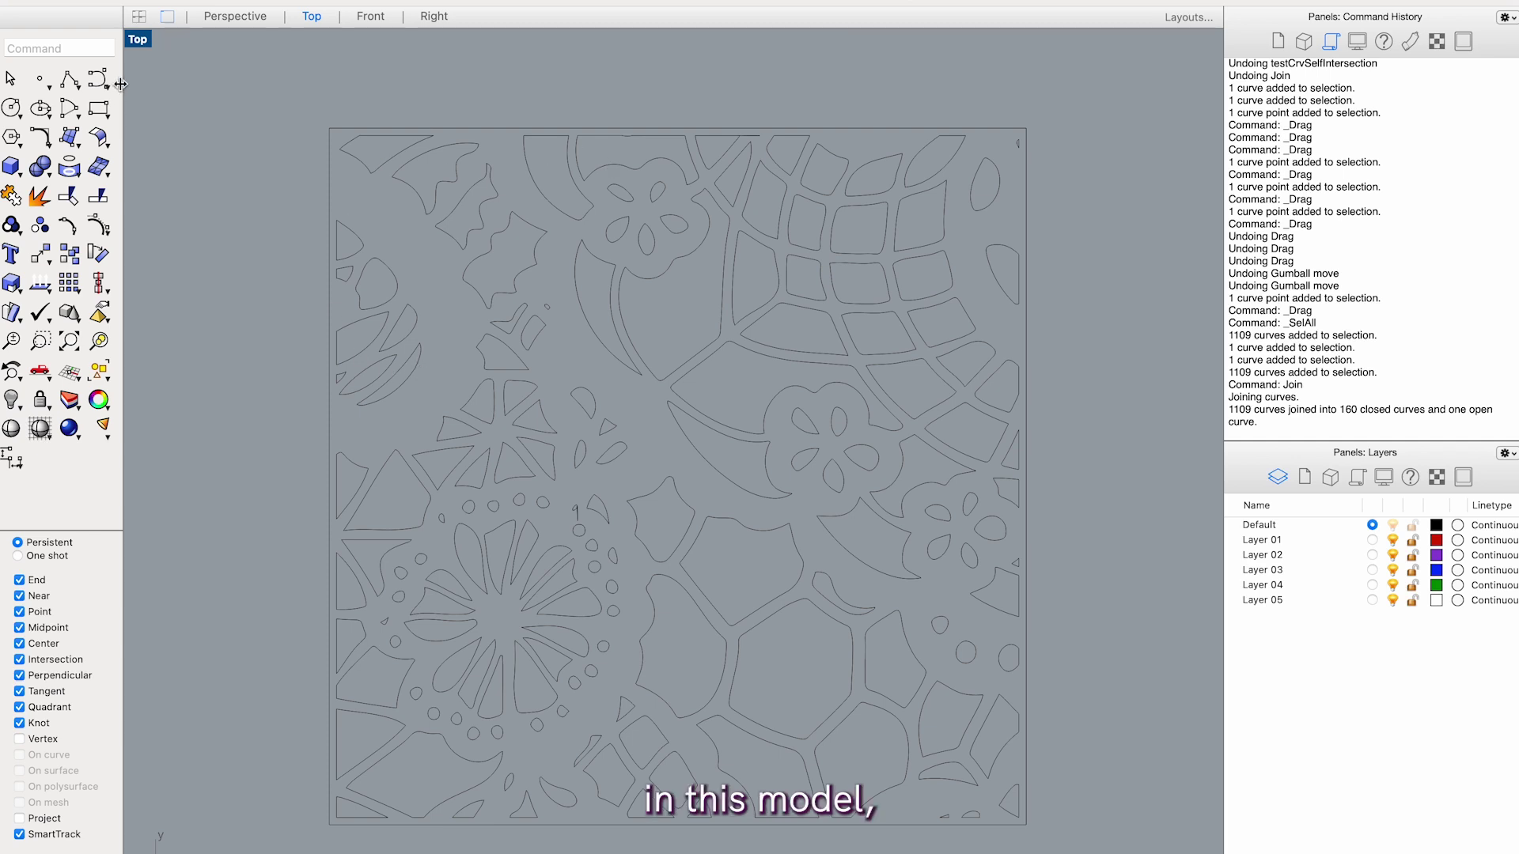
pyautogui.write('Sel')
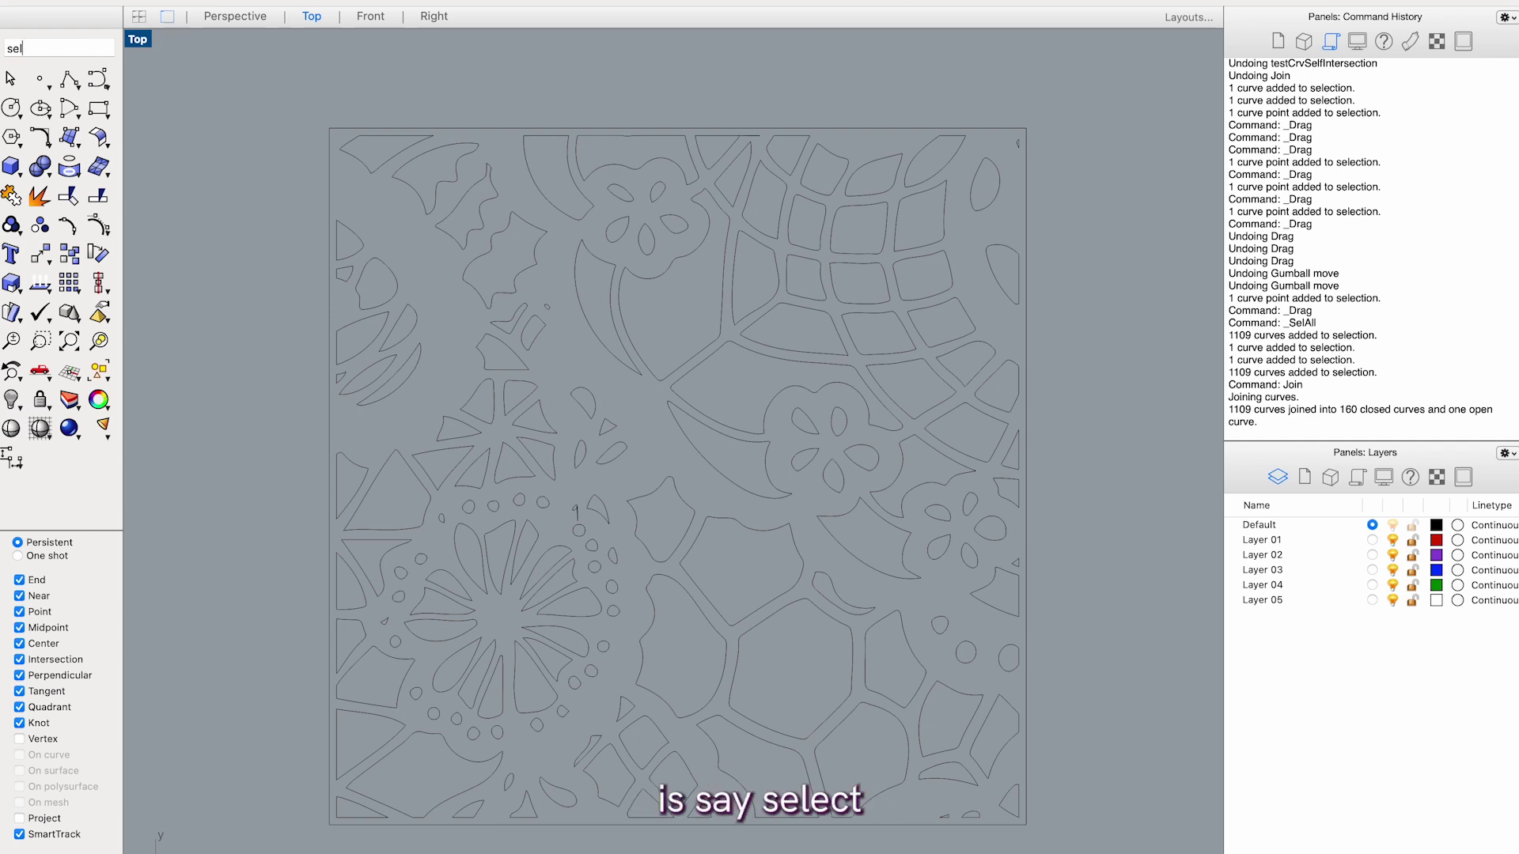
pyautogui.write('OpenCrv')
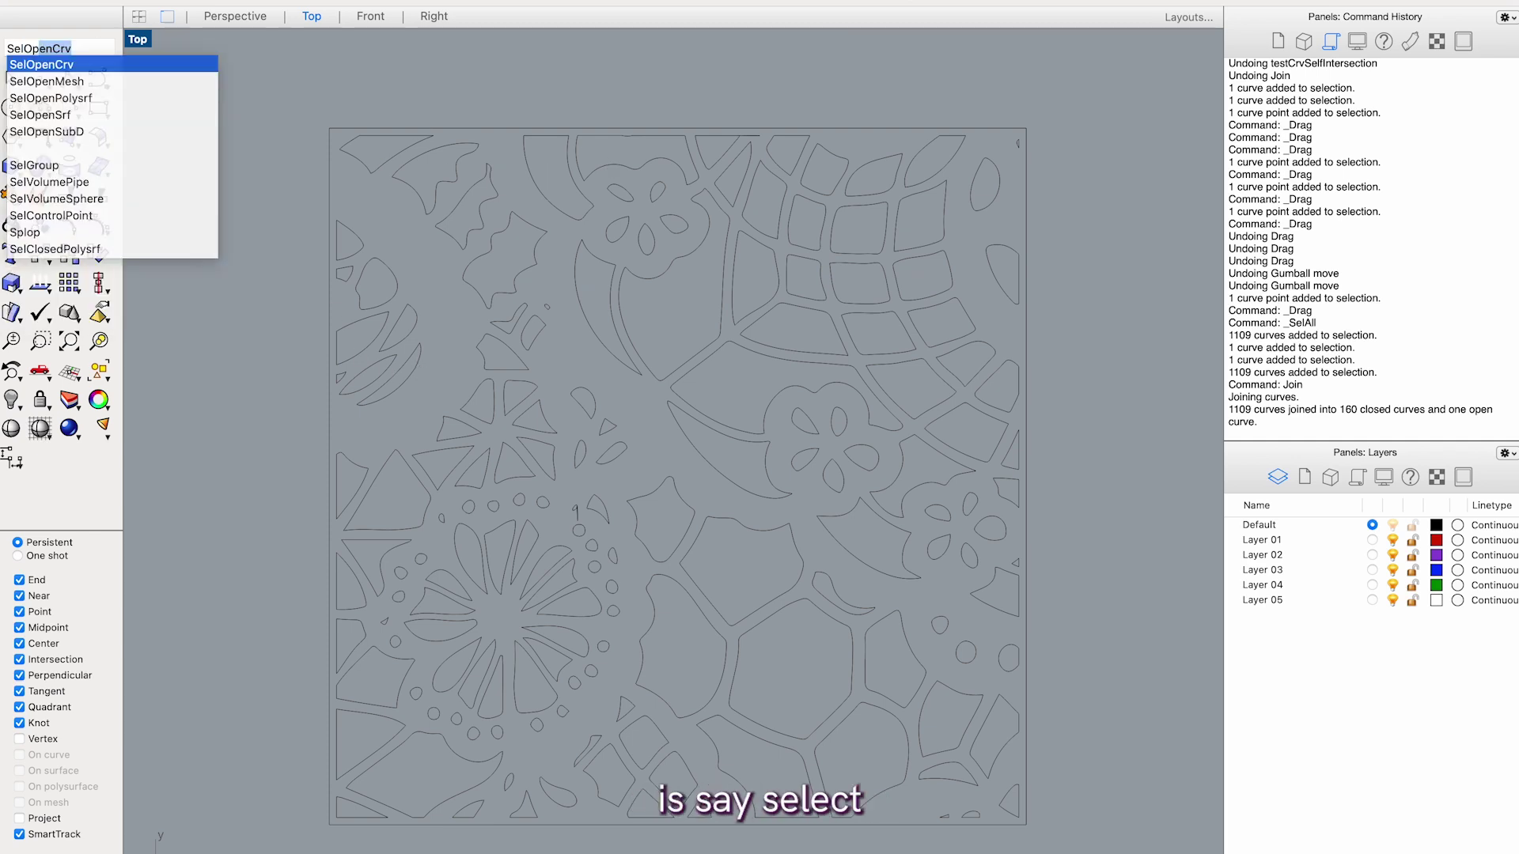
pyautogui.press('Return')
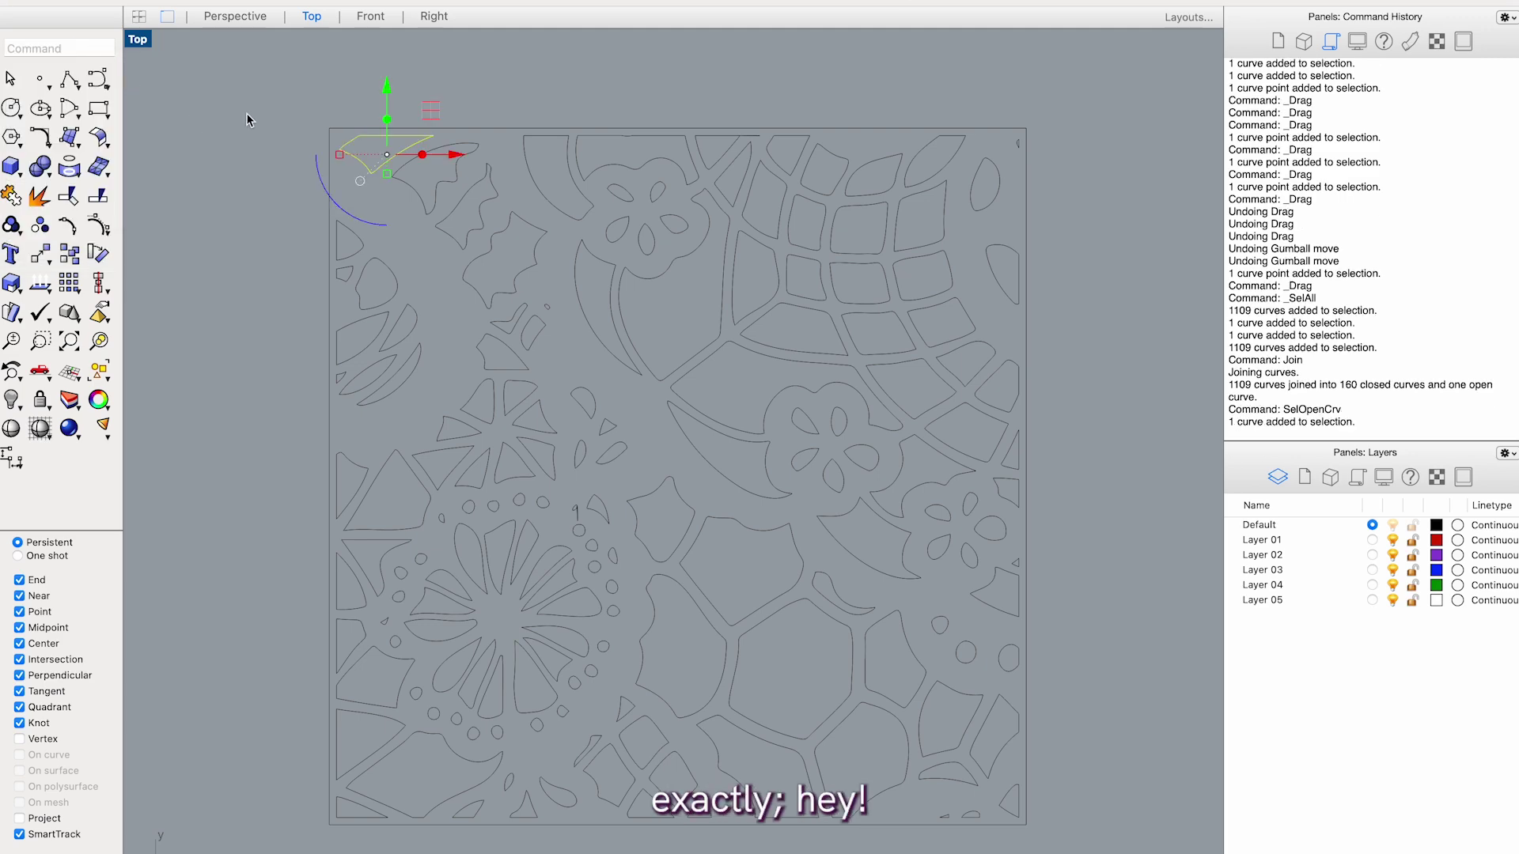
pyautogui.scroll(10, 287, 128)
pyautogui.scroll(6, 536, 136)
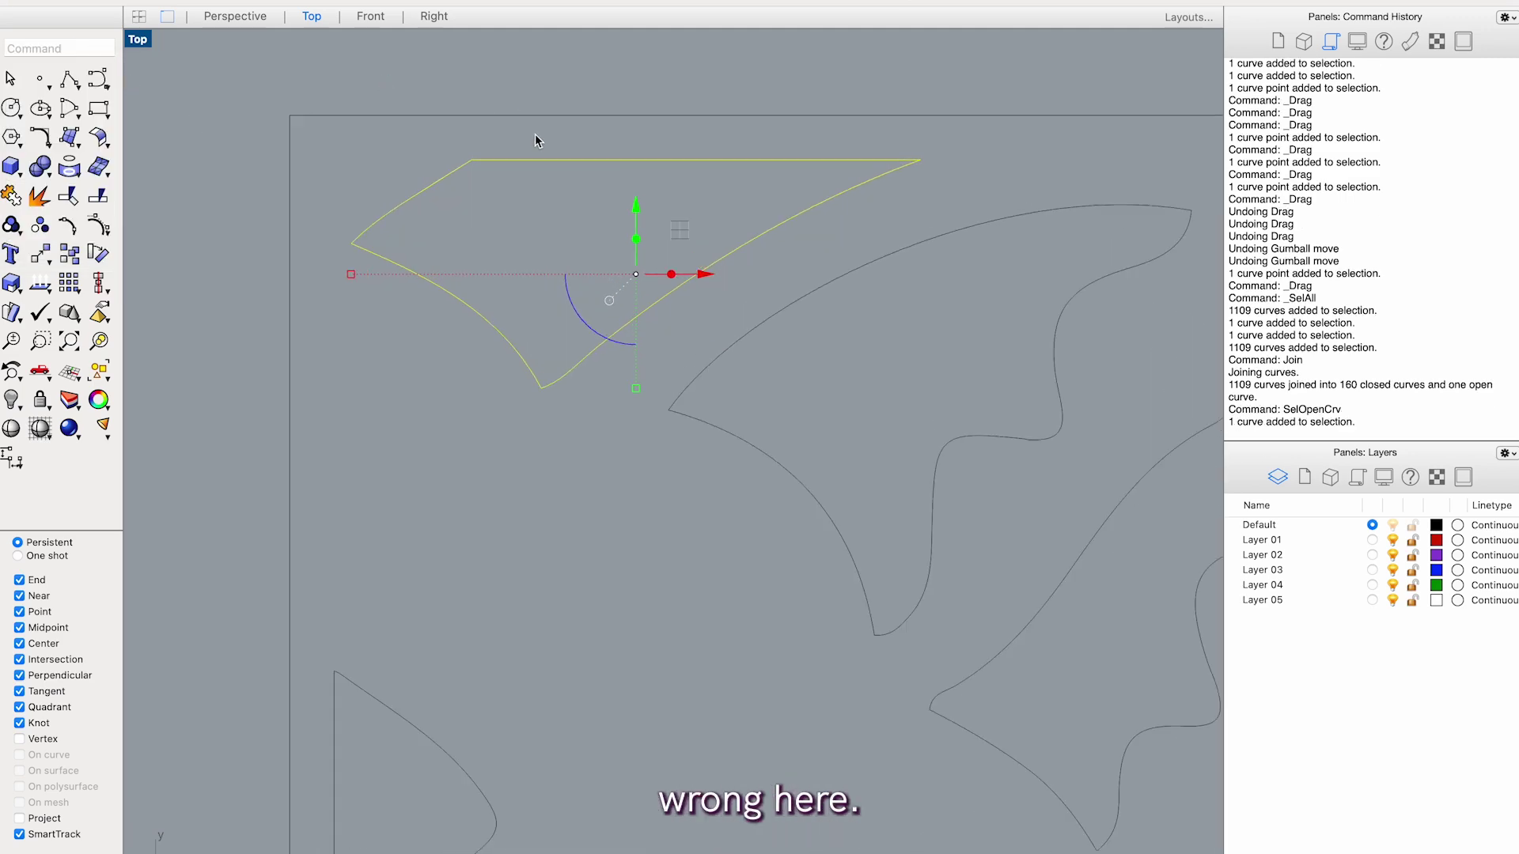
# Mark the end and start of the selected open curve with point objects using the CrvEnd and CrvStart commands.
pyautogui.write('CrvEnd')
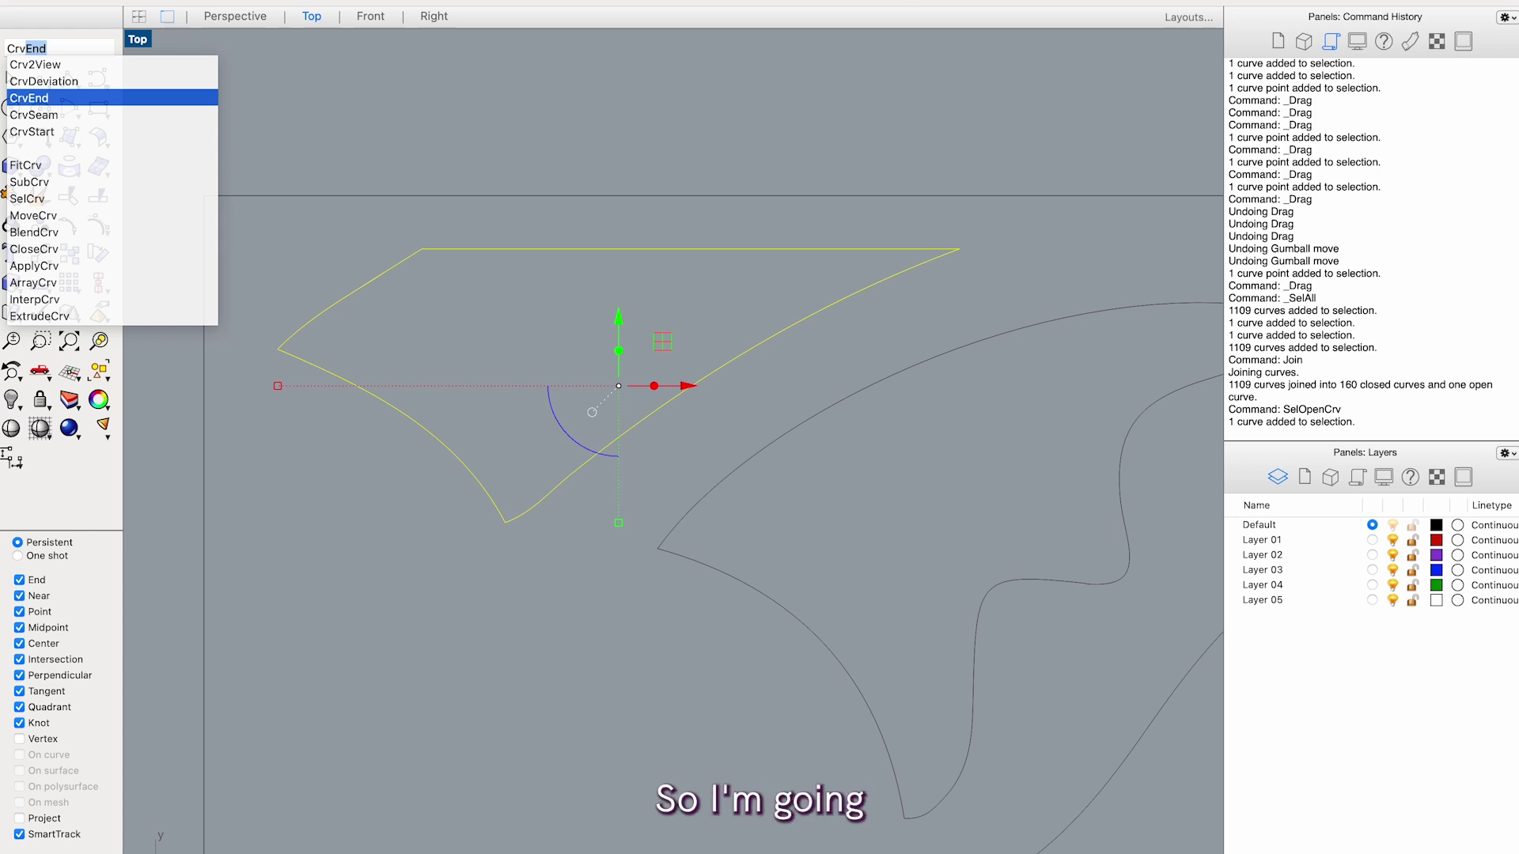
pyautogui.click(63, 98)
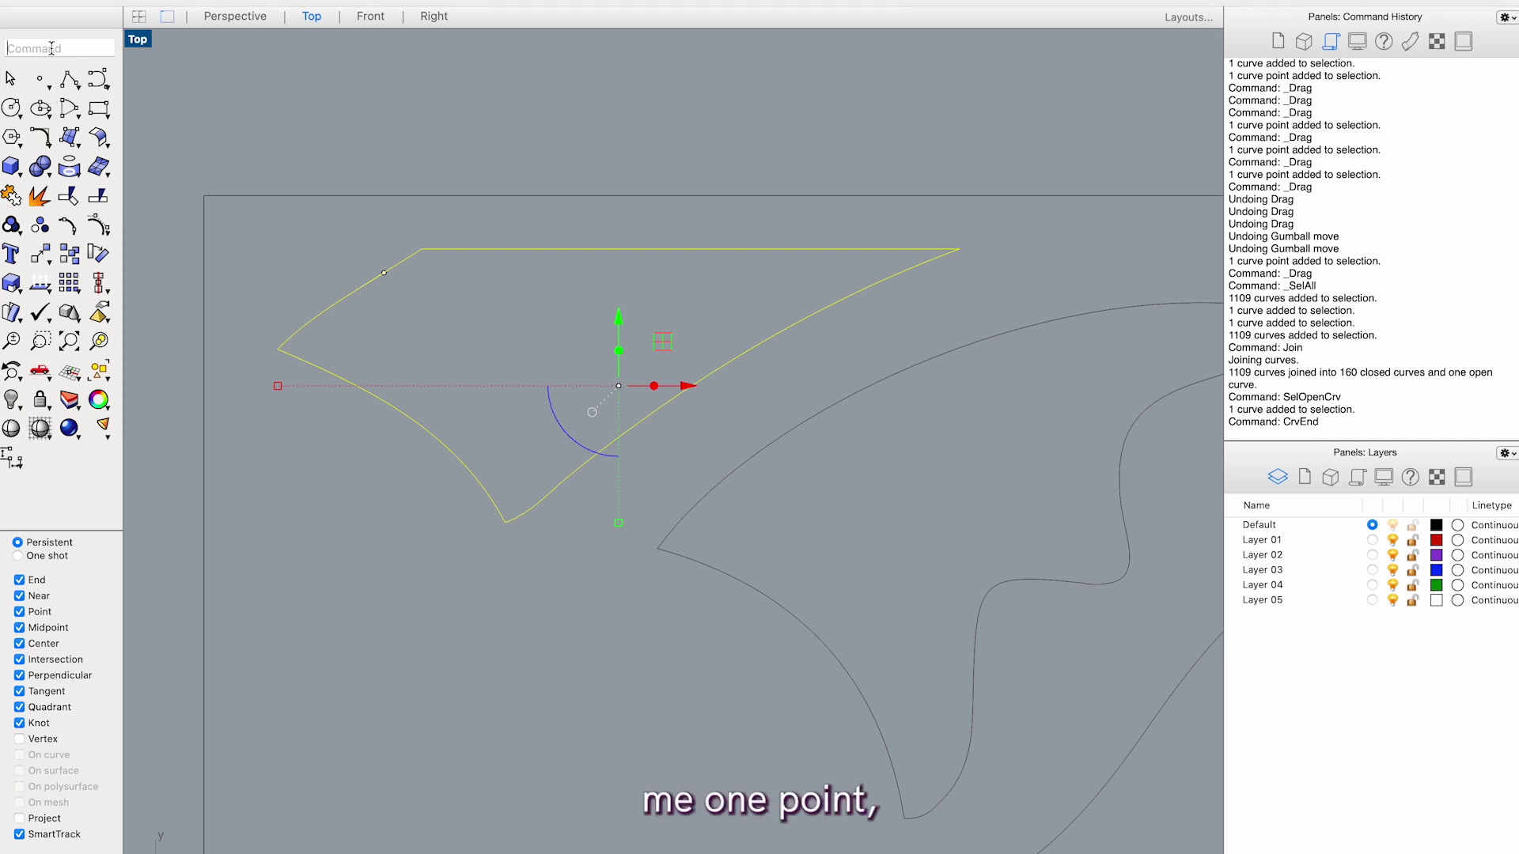
pyautogui.write('Cu')
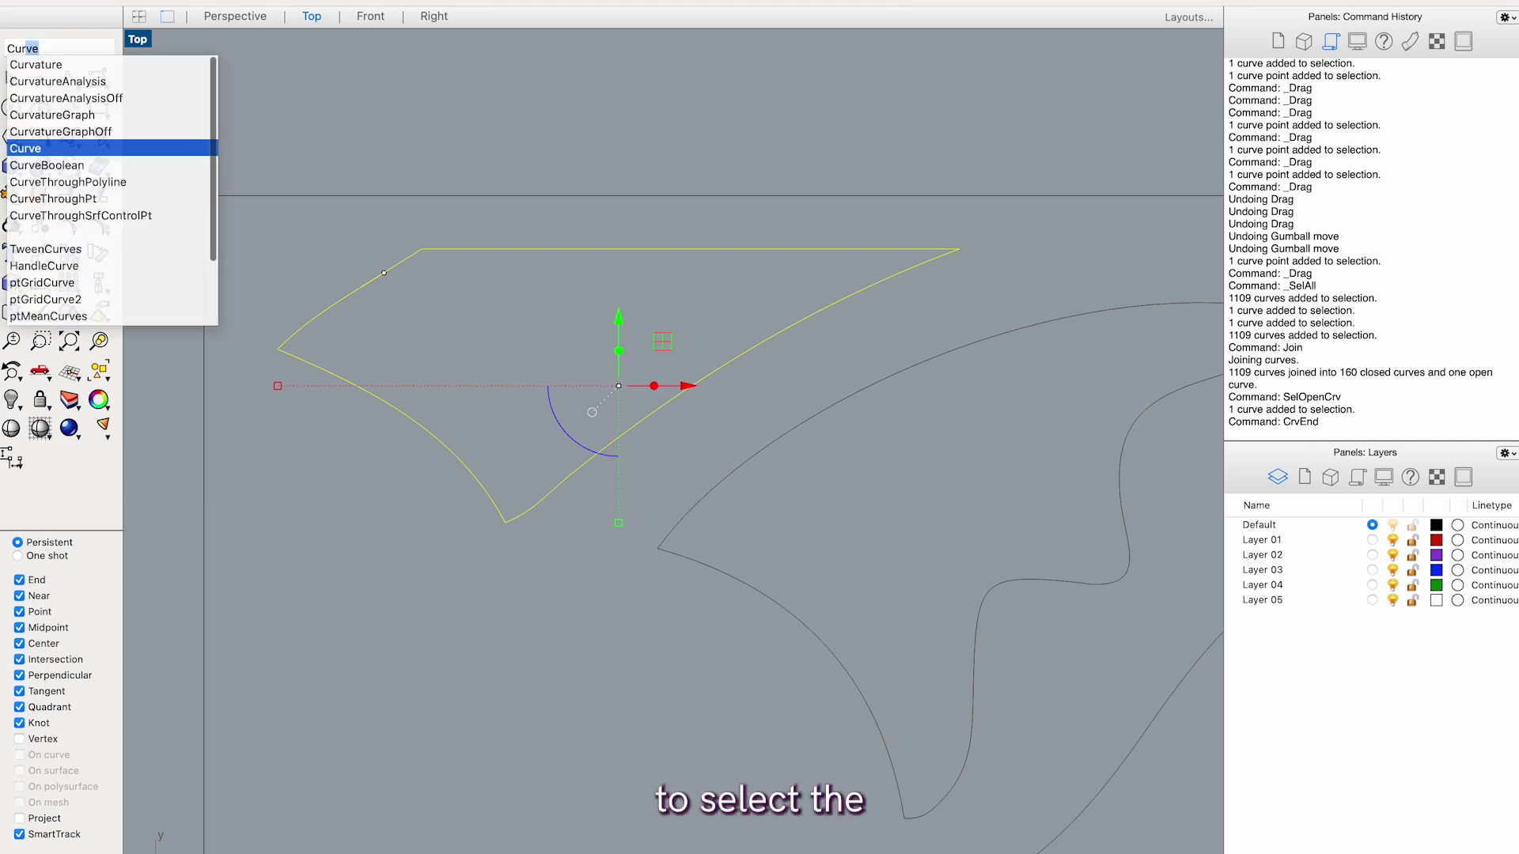
pyautogui.press('BackSpace')
pyautogui.write('rvSt')
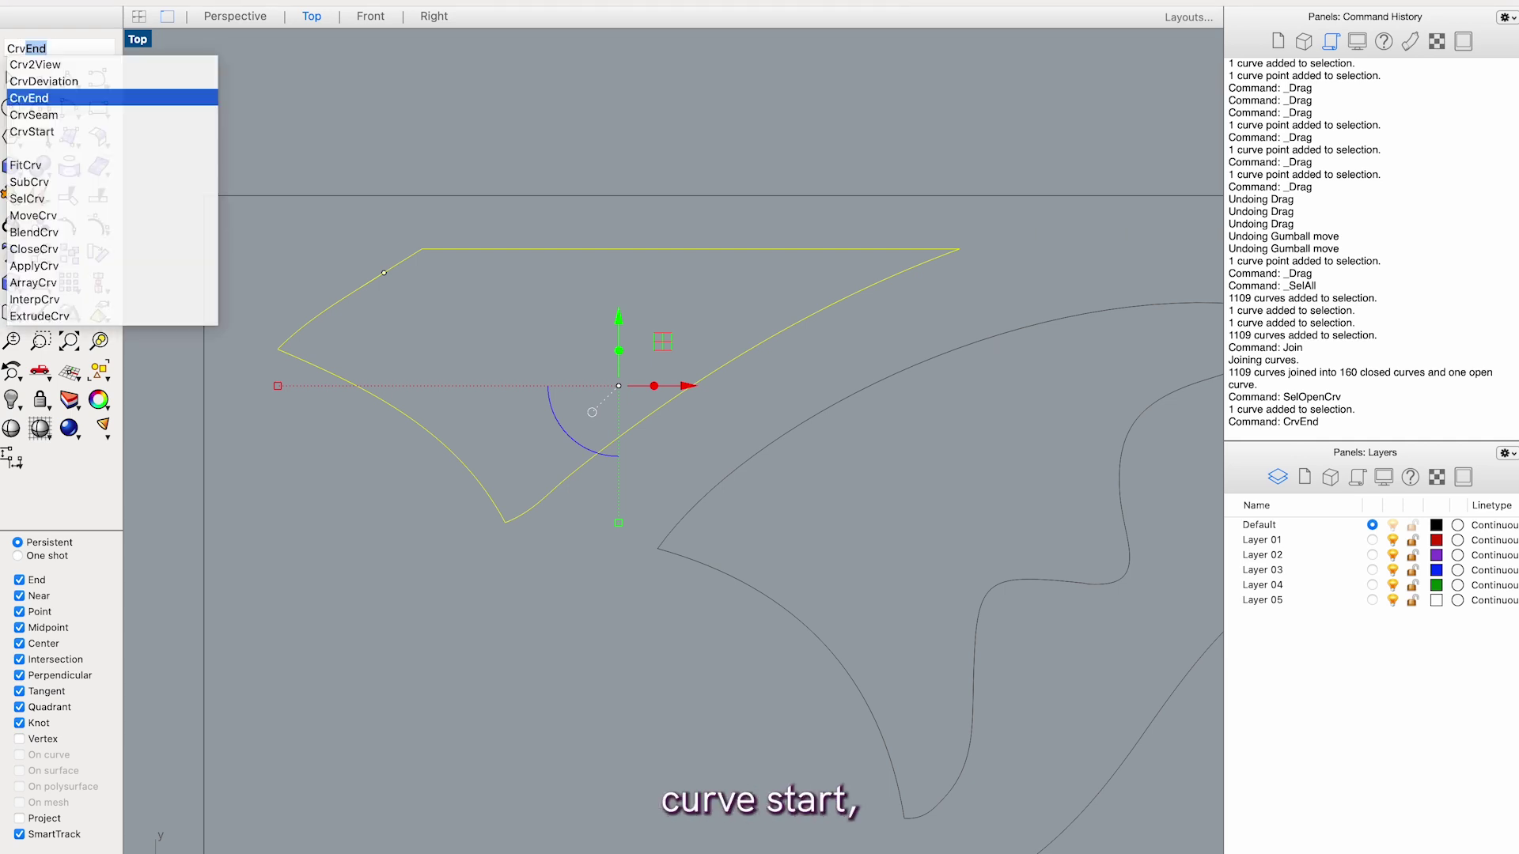
pyautogui.write('art')
pyautogui.press('Return')
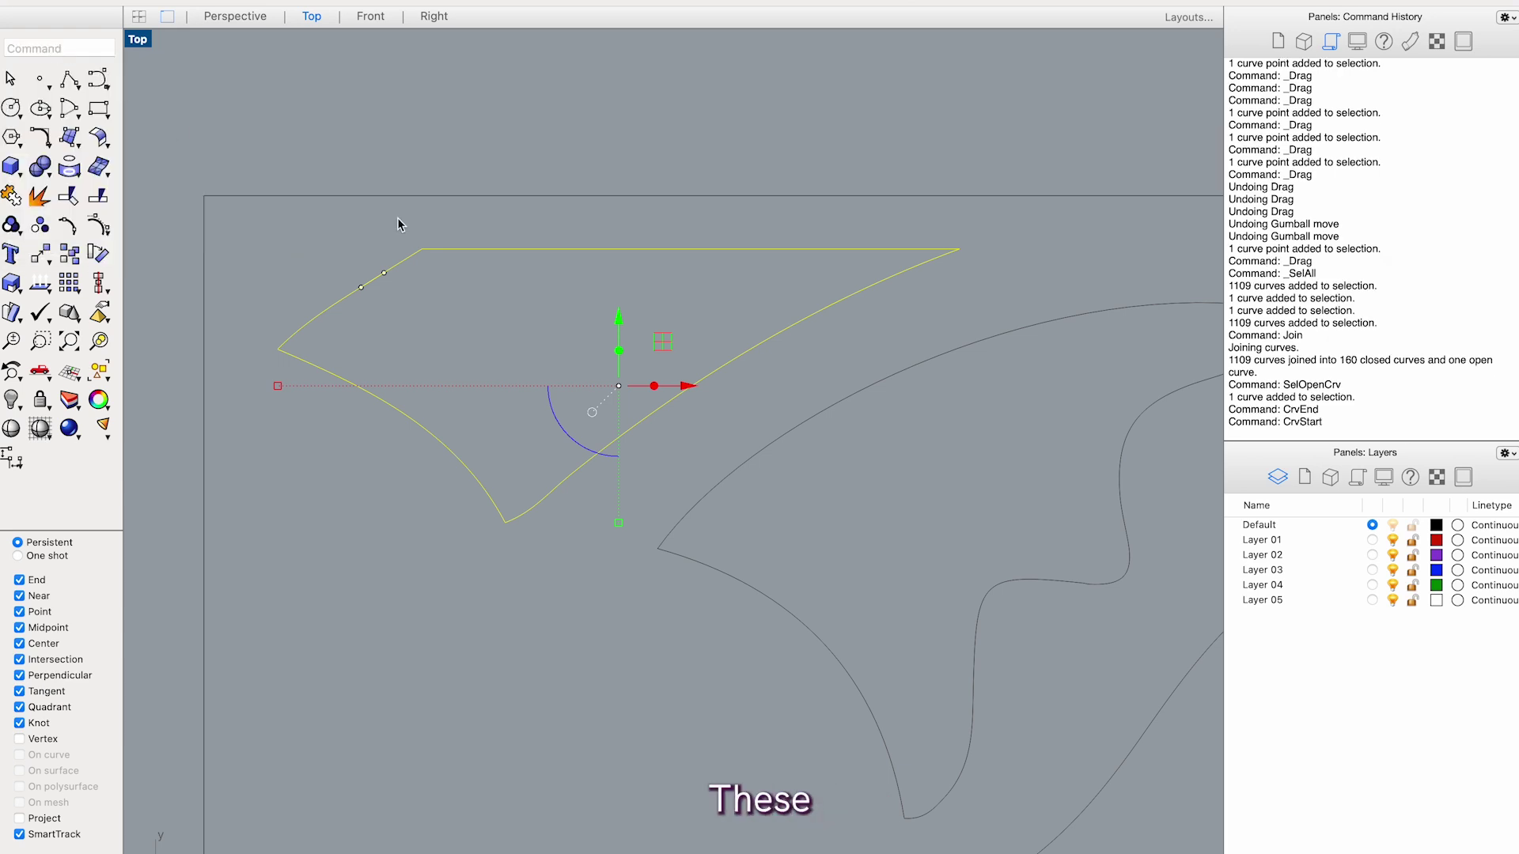
pyautogui.click(439, 151)
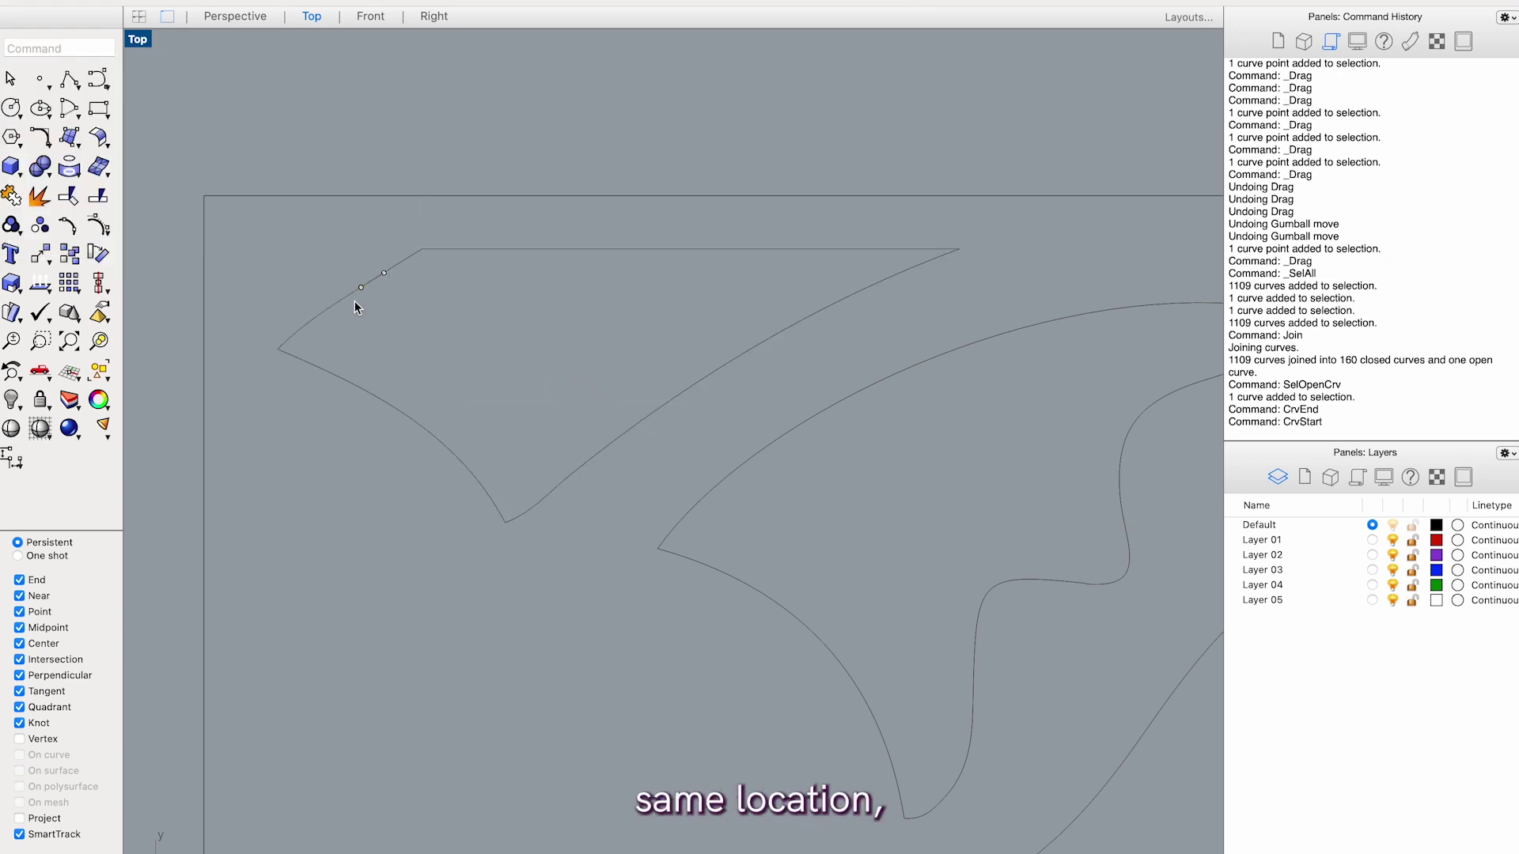
# Close the gap in the open curve by deleting the overlapping end control point and marker point and moving one loose end onto the other.
pyautogui.scroll(2, 355, 305)
pyautogui.scroll(3, 354, 306)
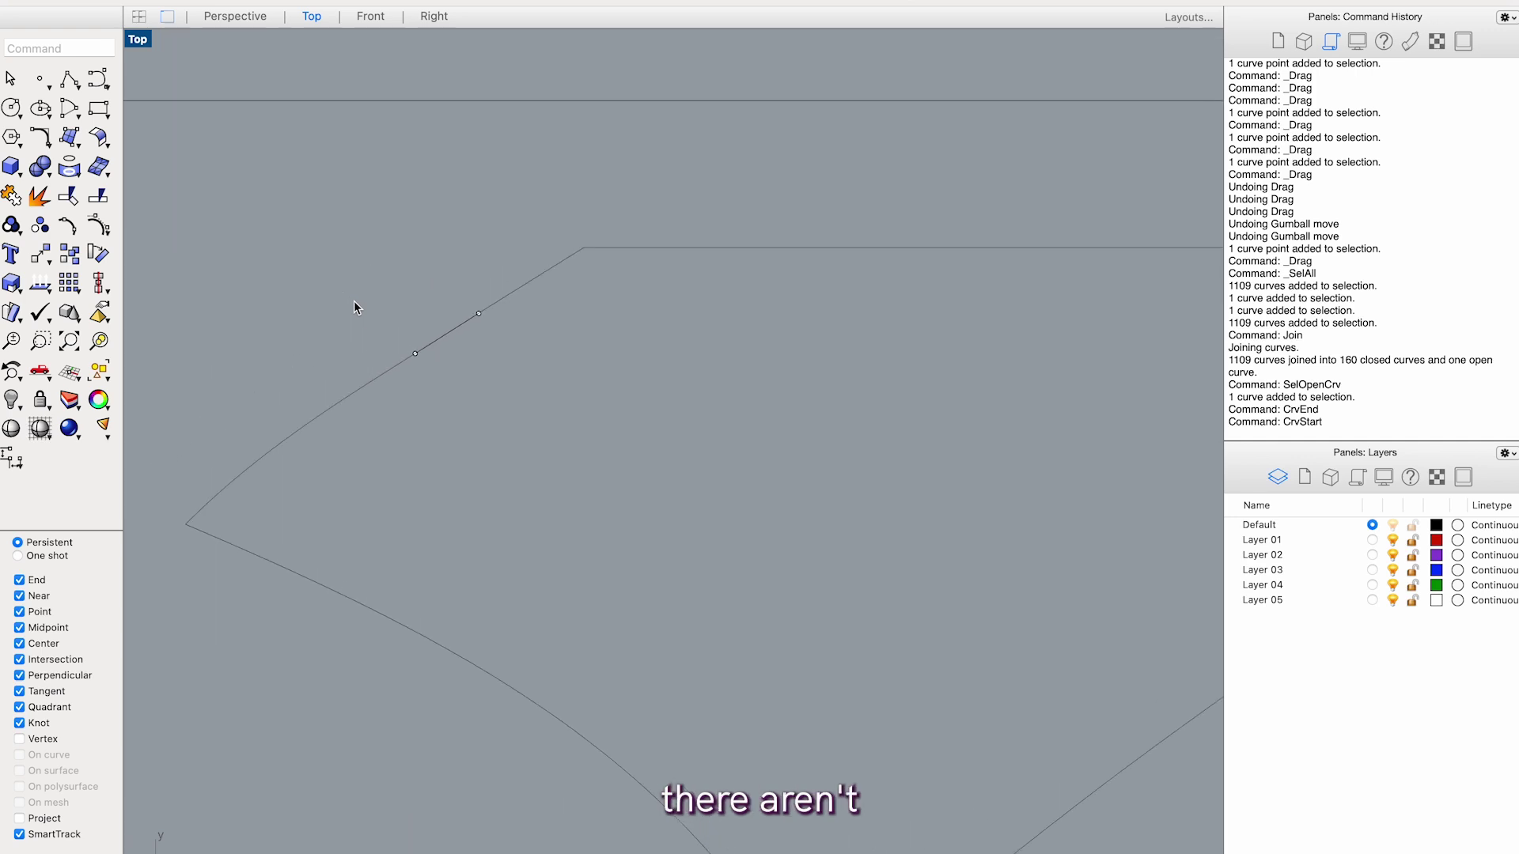
pyautogui.scroll(2, 441, 362)
pyautogui.click(409, 344)
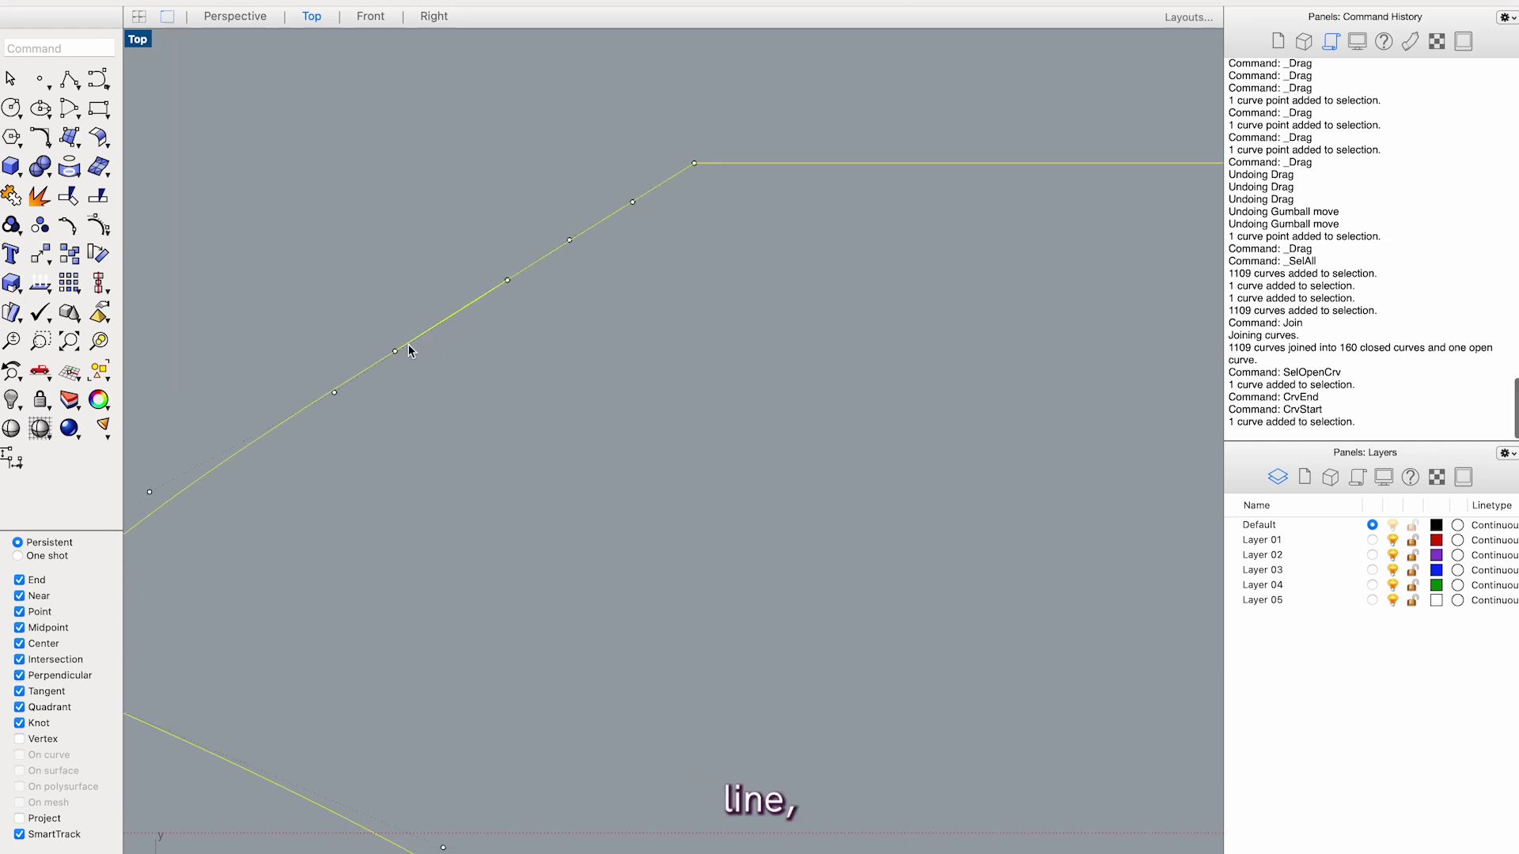
pyautogui.click(395, 352)
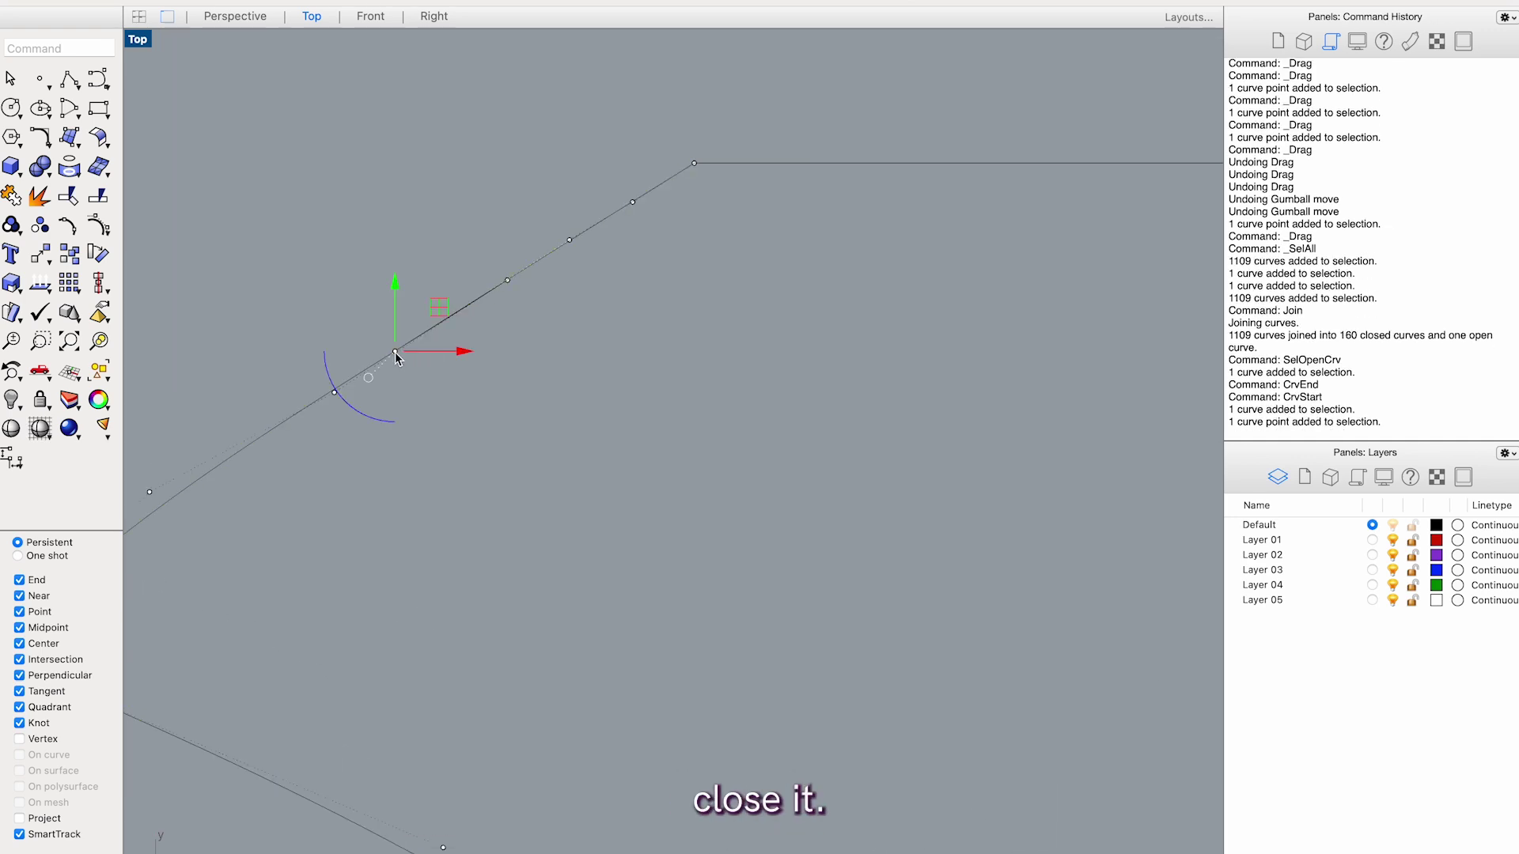
pyautogui.press('Delete')
pyautogui.click(395, 351)
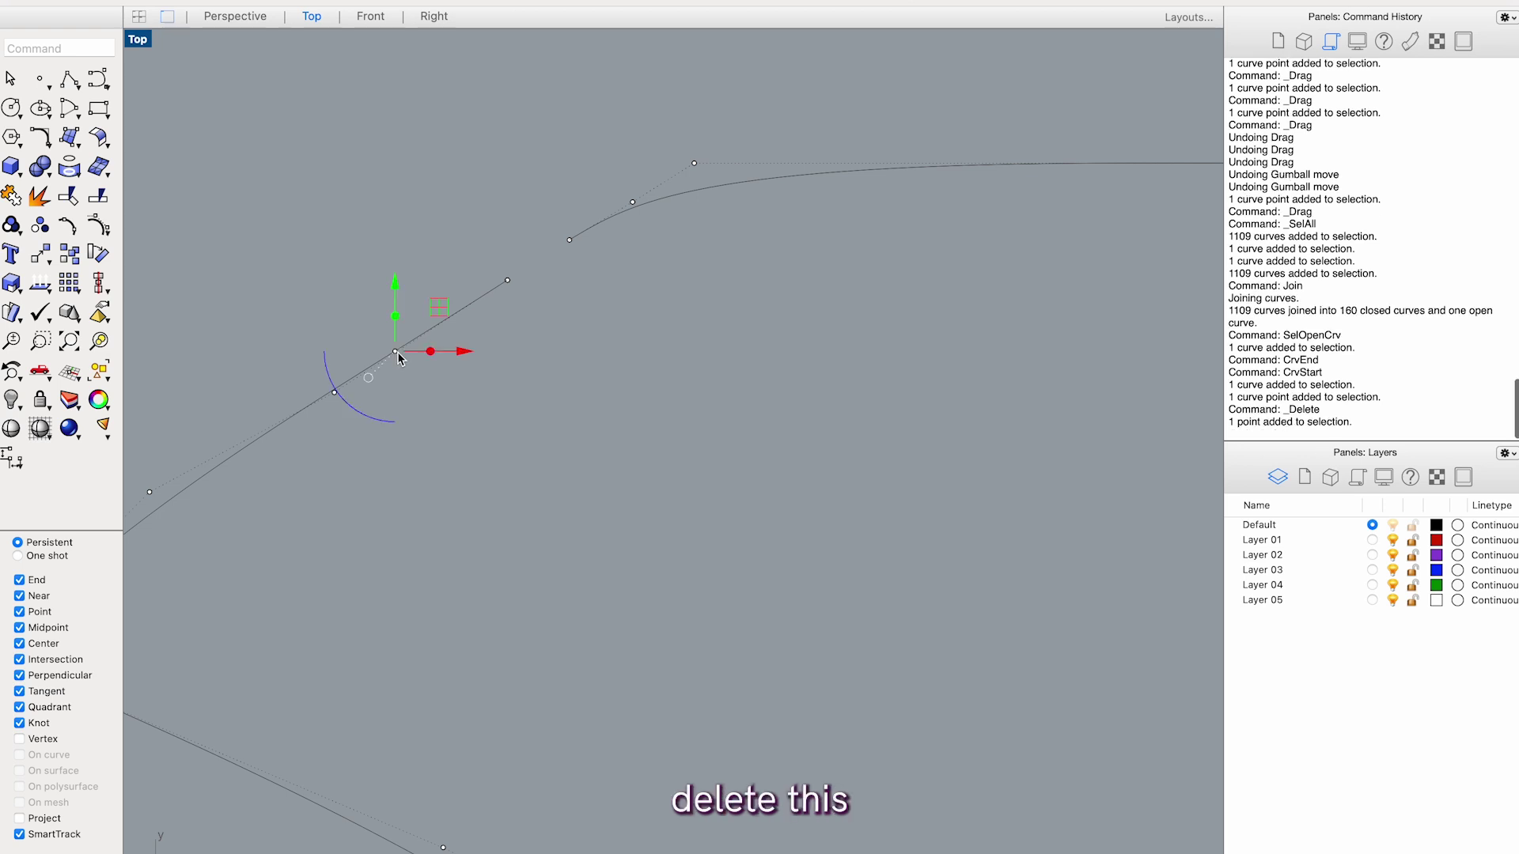
pyautogui.press('Delete')
pyautogui.click(568, 240)
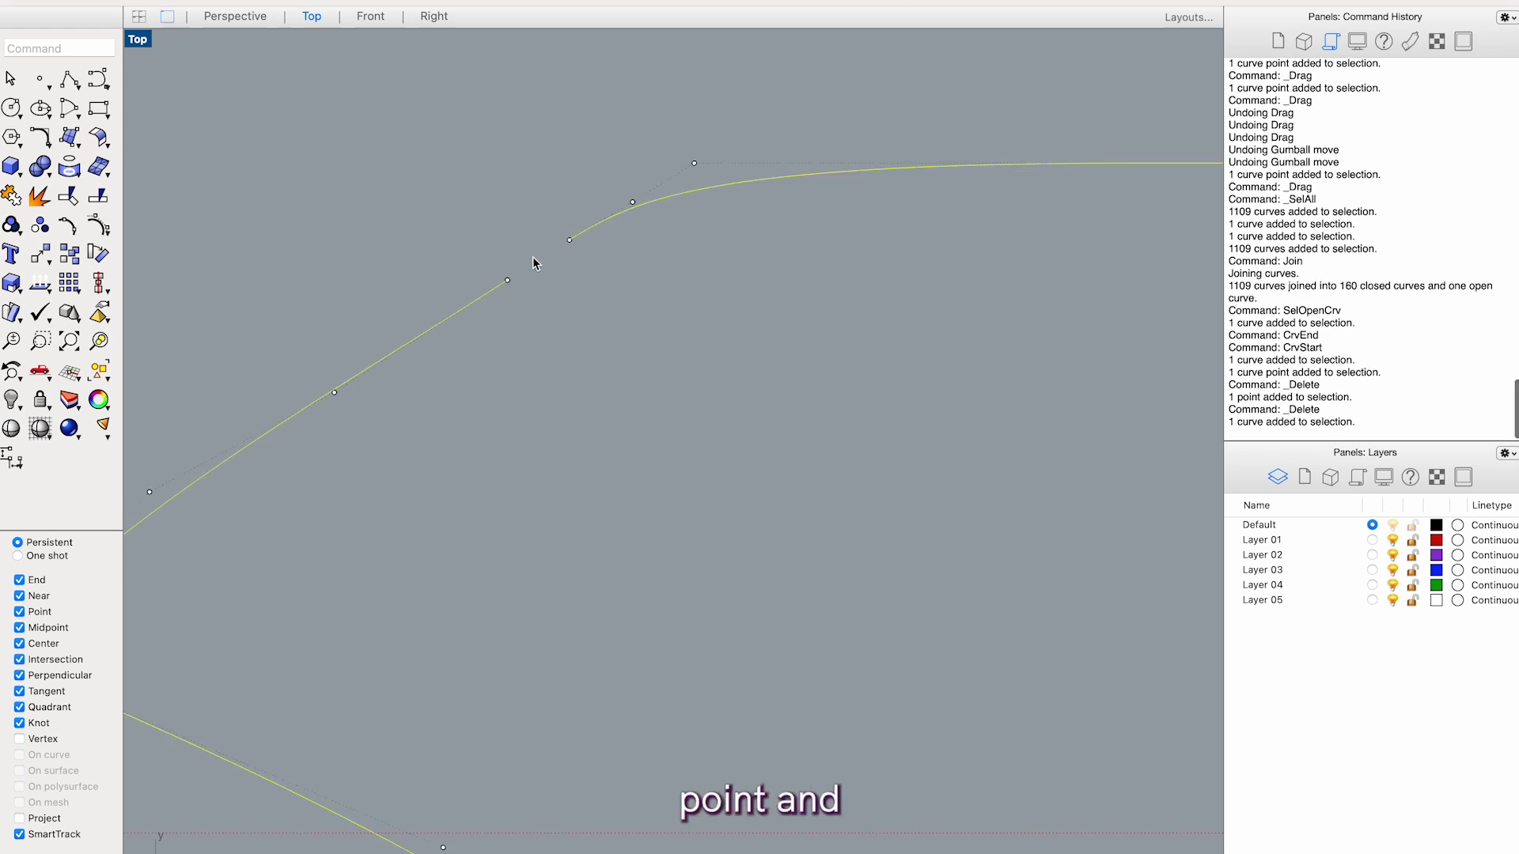
pyautogui.click(508, 282)
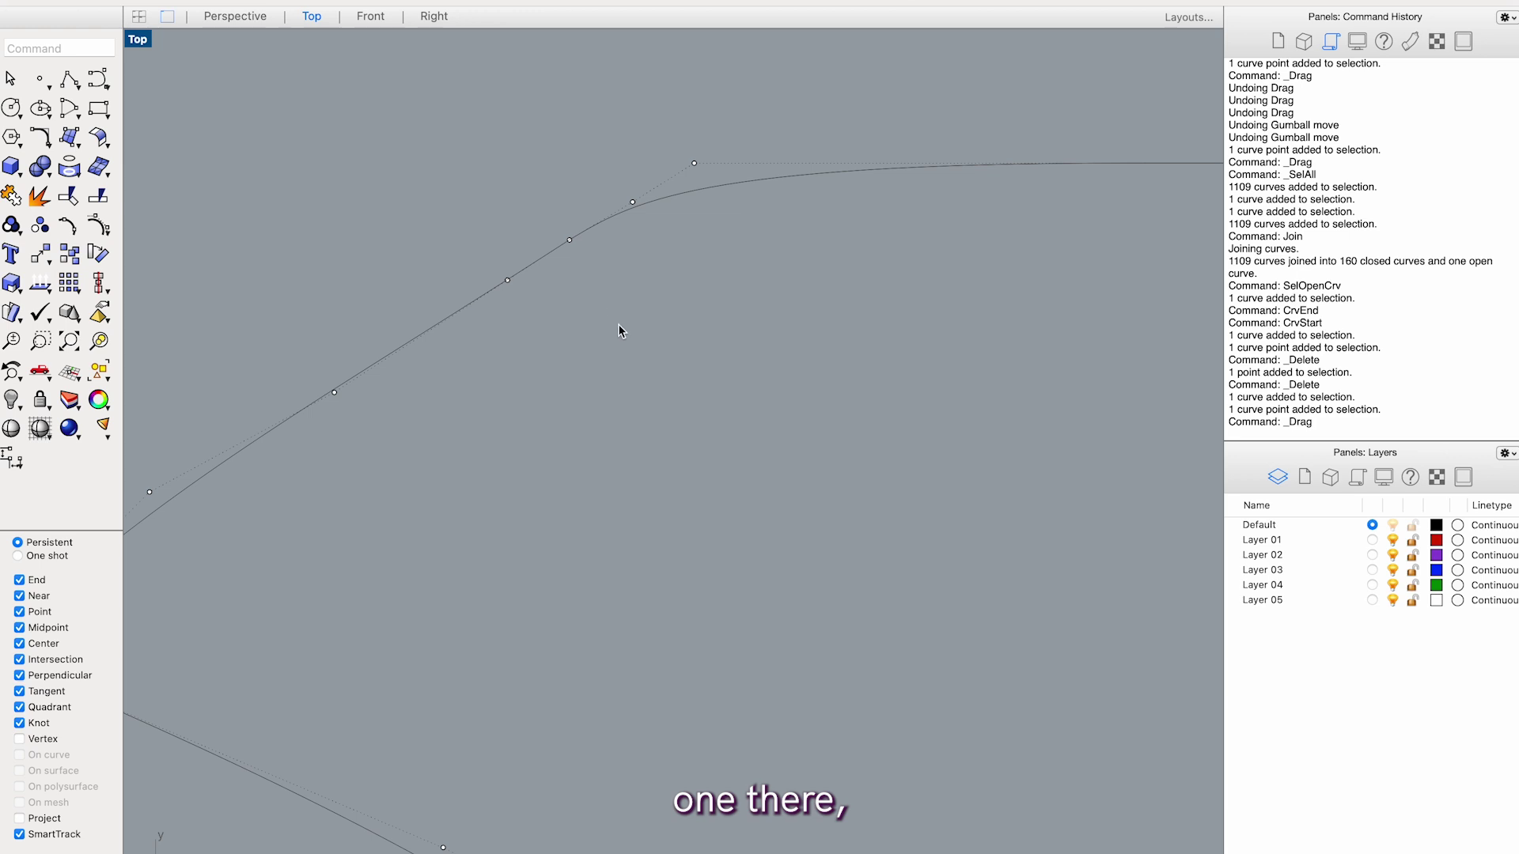
# Select the whole lace pattern, explode it into segments and rejoin them with the Join command.
pyautogui.scroll(-5, 618, 324)
pyautogui.moveTo(397, 166); pyautogui.dragTo(1050, 794)
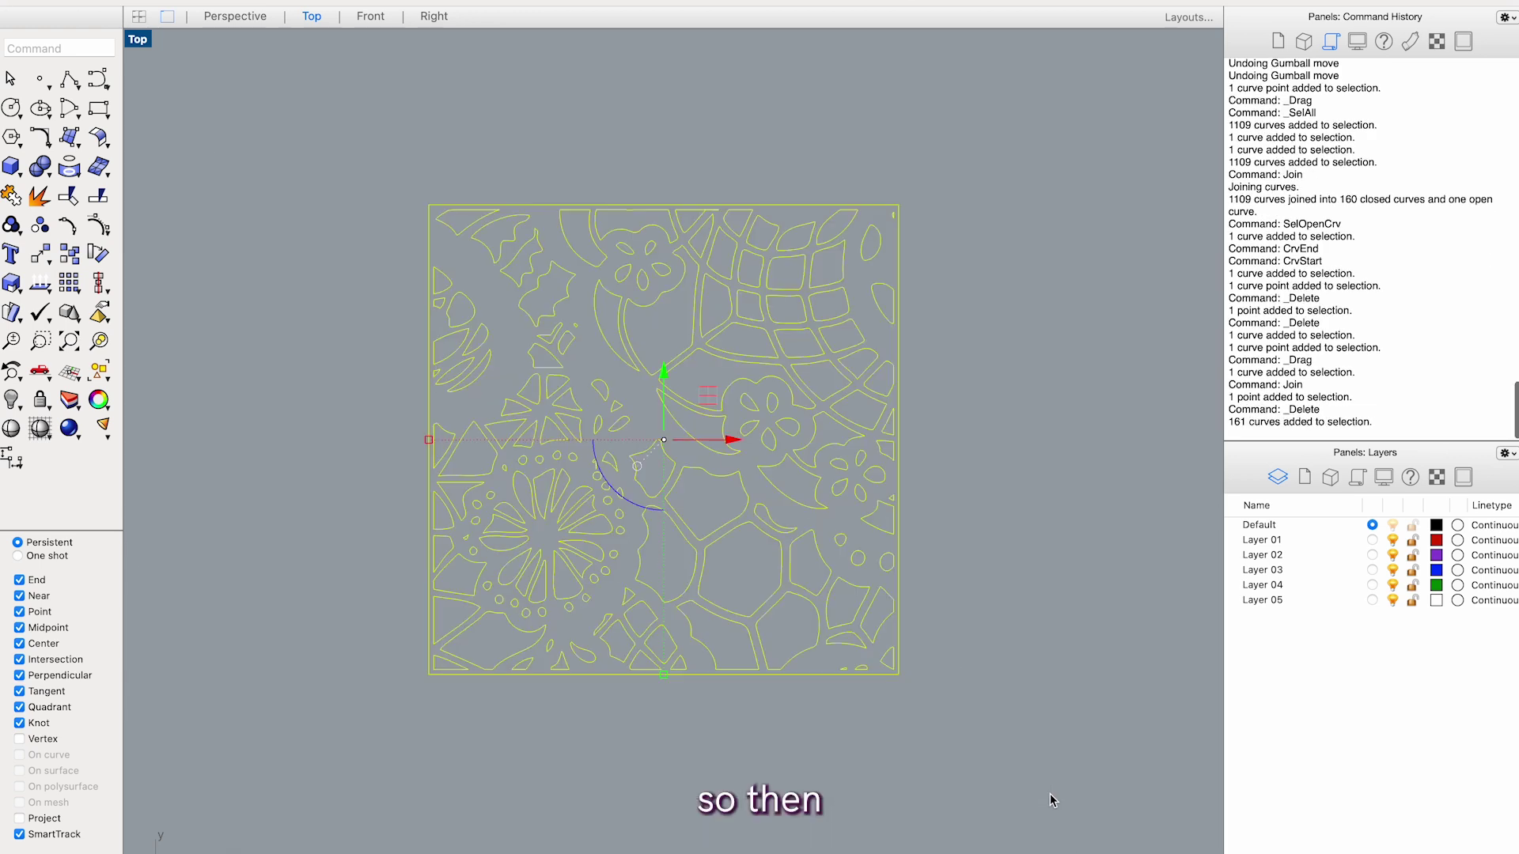
pyautogui.click(38, 199)
pyautogui.write('jo')
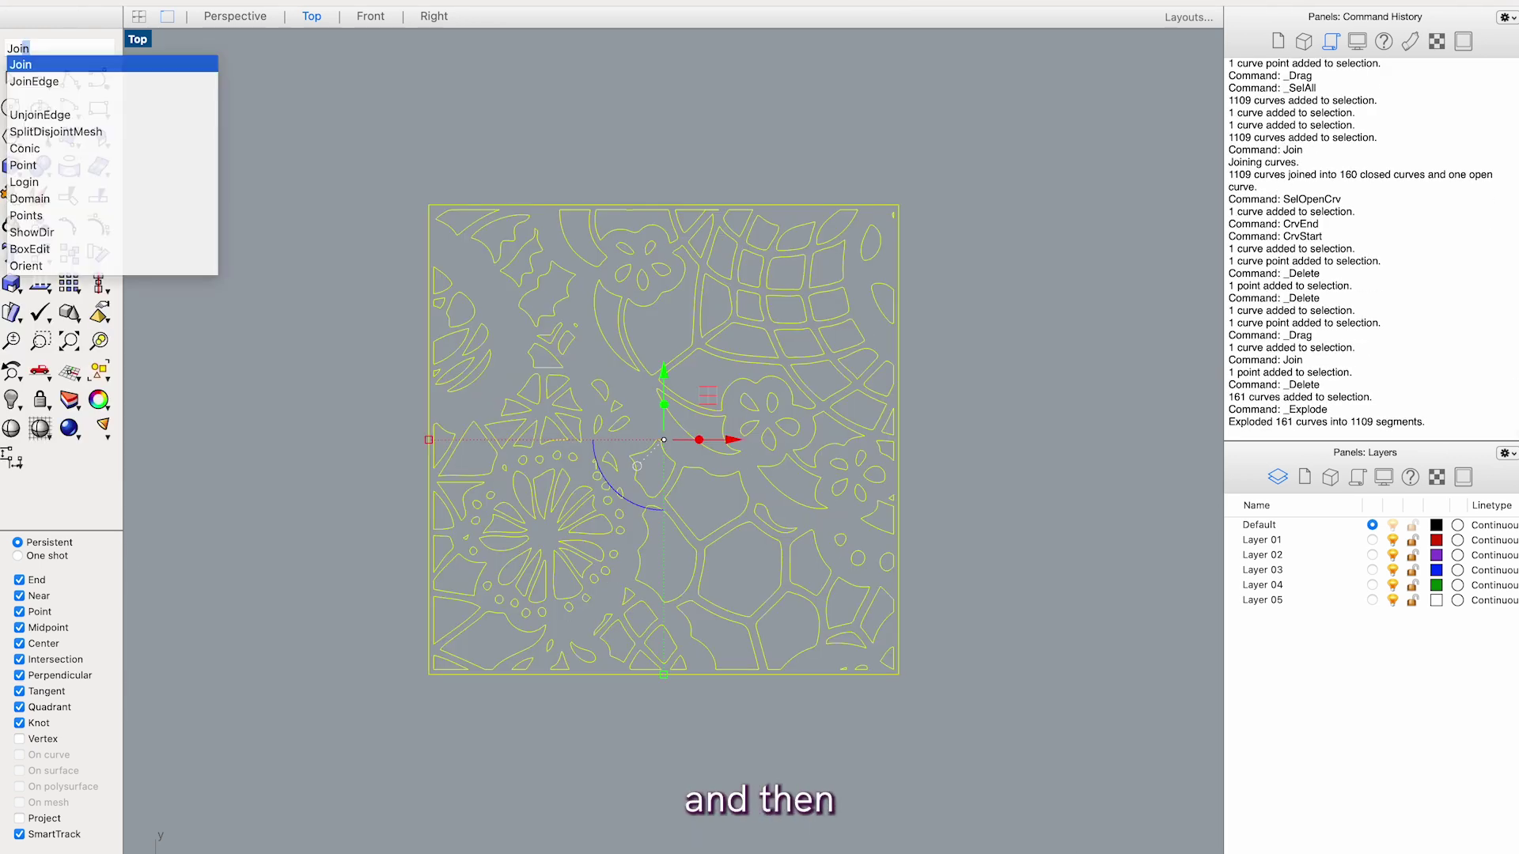
pyautogui.press('Return')
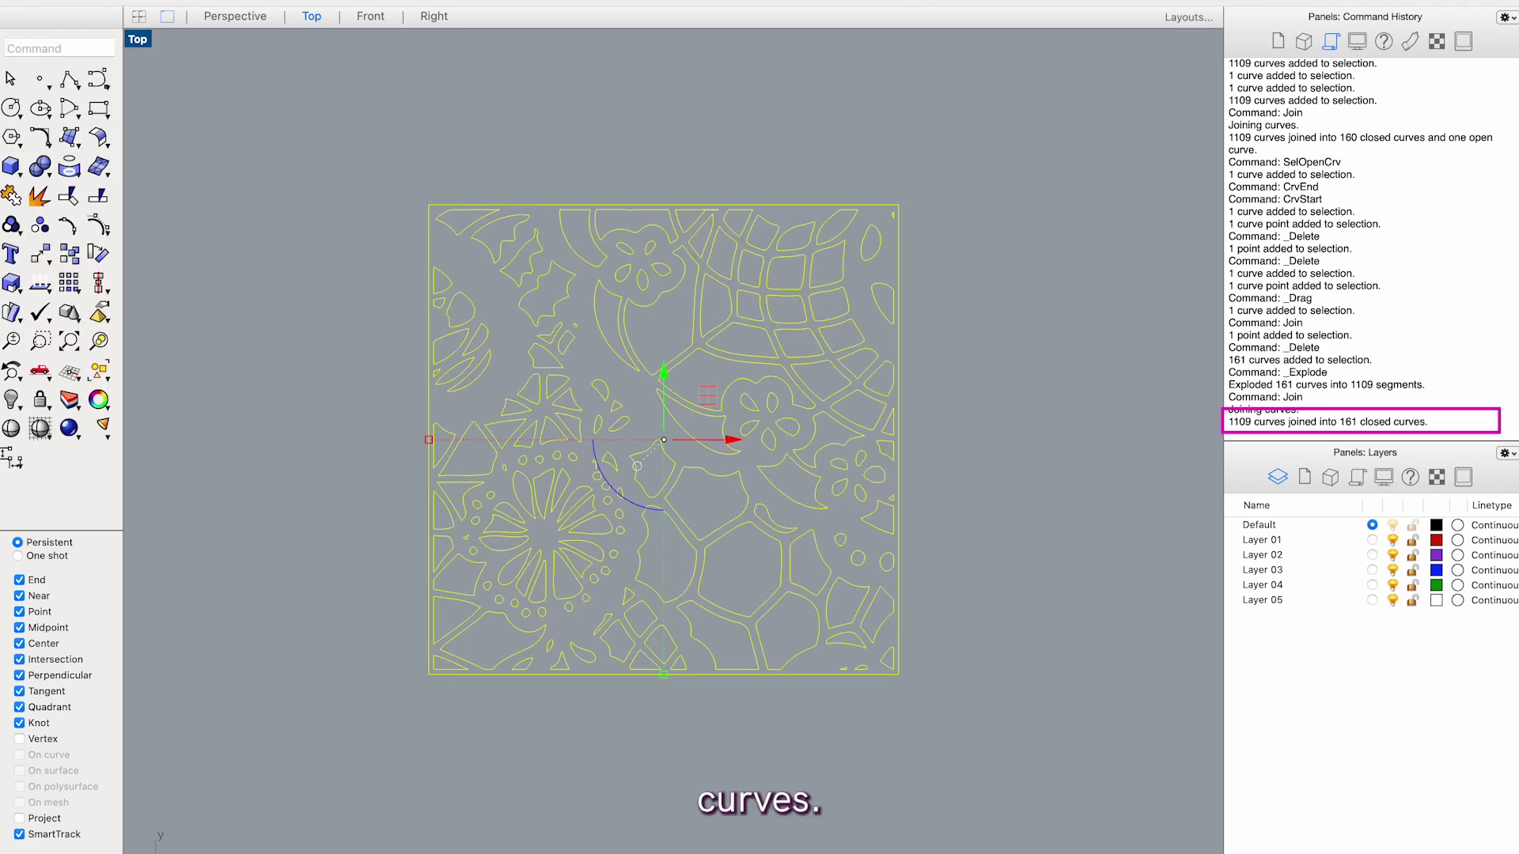
# Try to extrude the rejoined lace curves with the Extrude closed planar curve command.
pyautogui.click(26, 176)
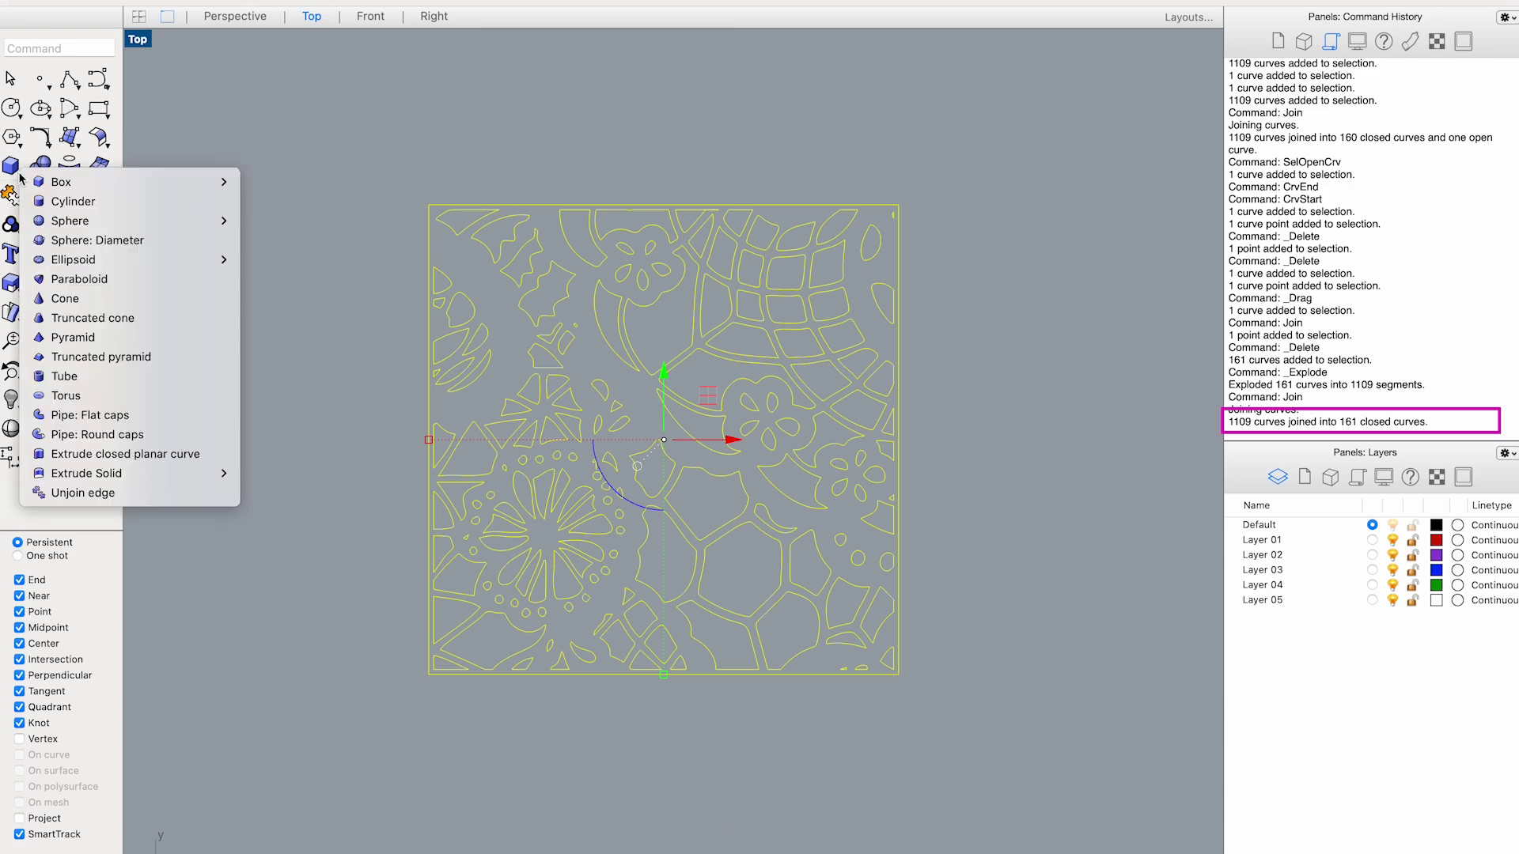
pyautogui.click(132, 456)
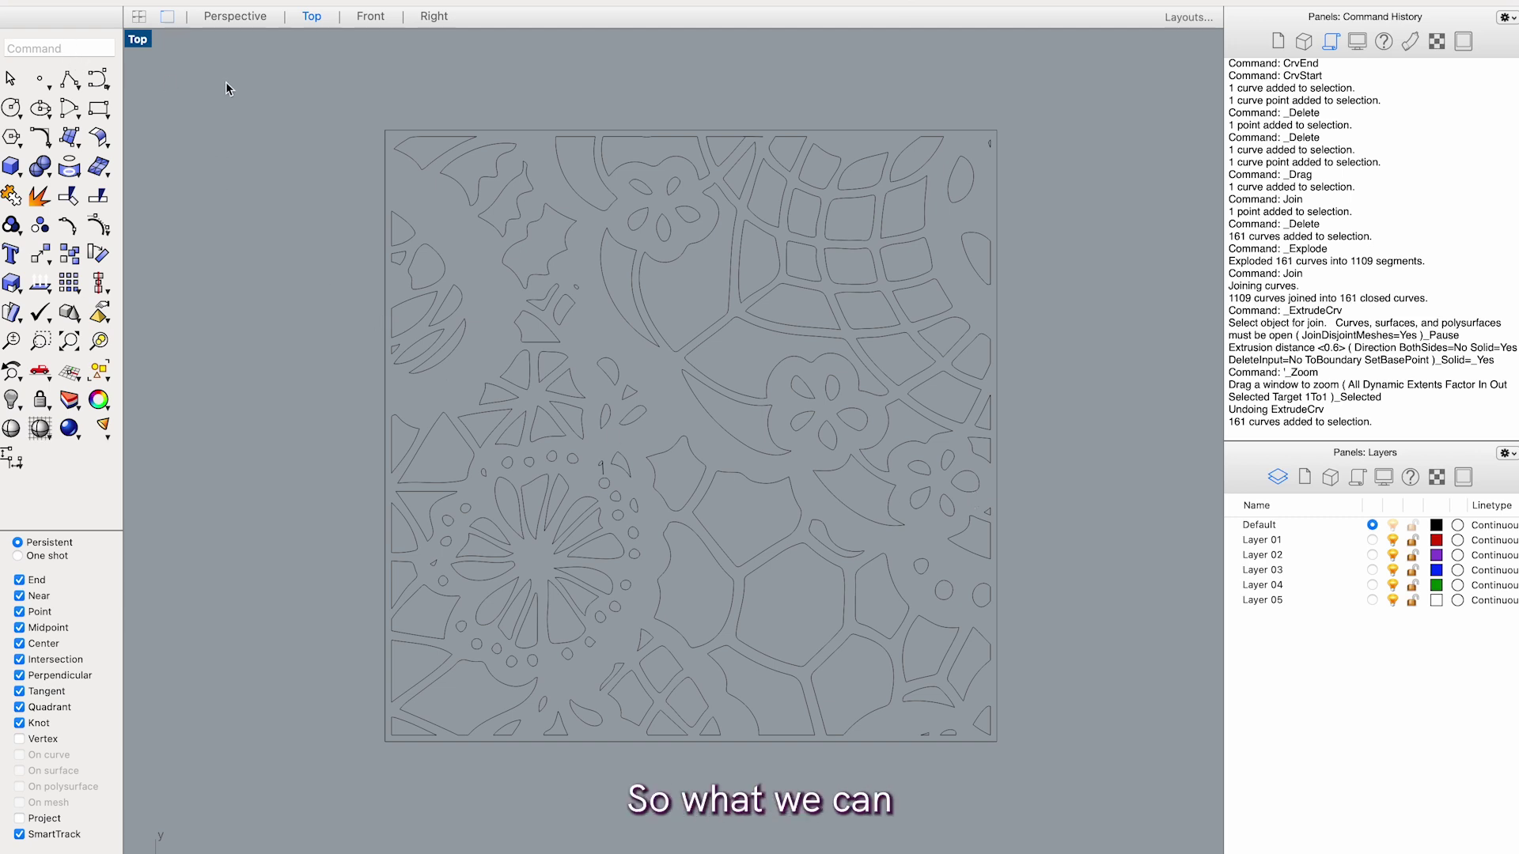
# Run testcrvselfintersection on all the lace curves to mark their self-intersections with points.
pyautogui.write('Test')
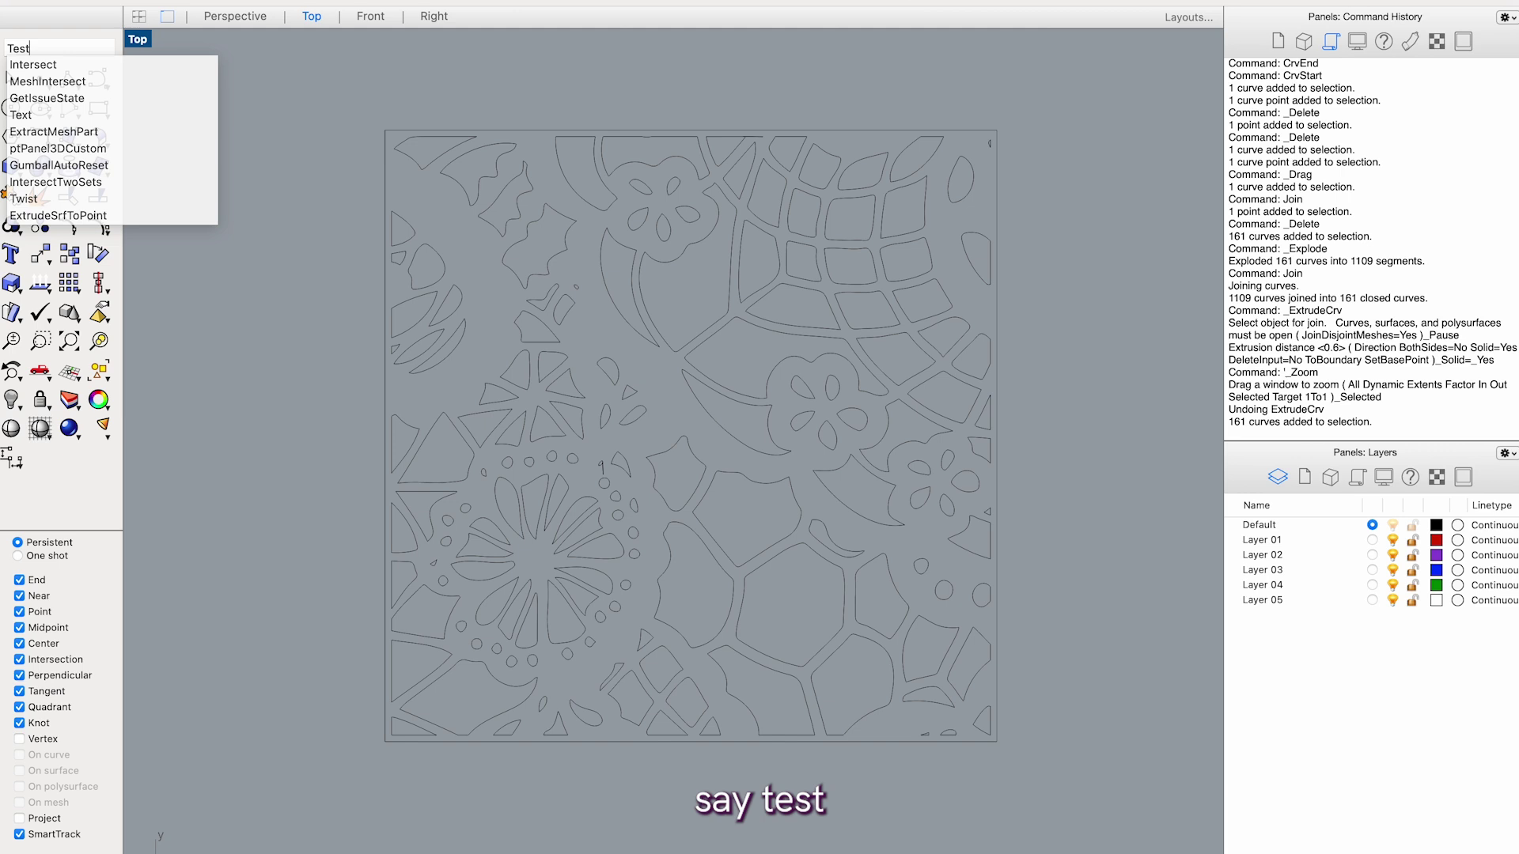
pyautogui.write('CrvSelf')
pyautogui.press('Return')
pyautogui.write('testcrvself')
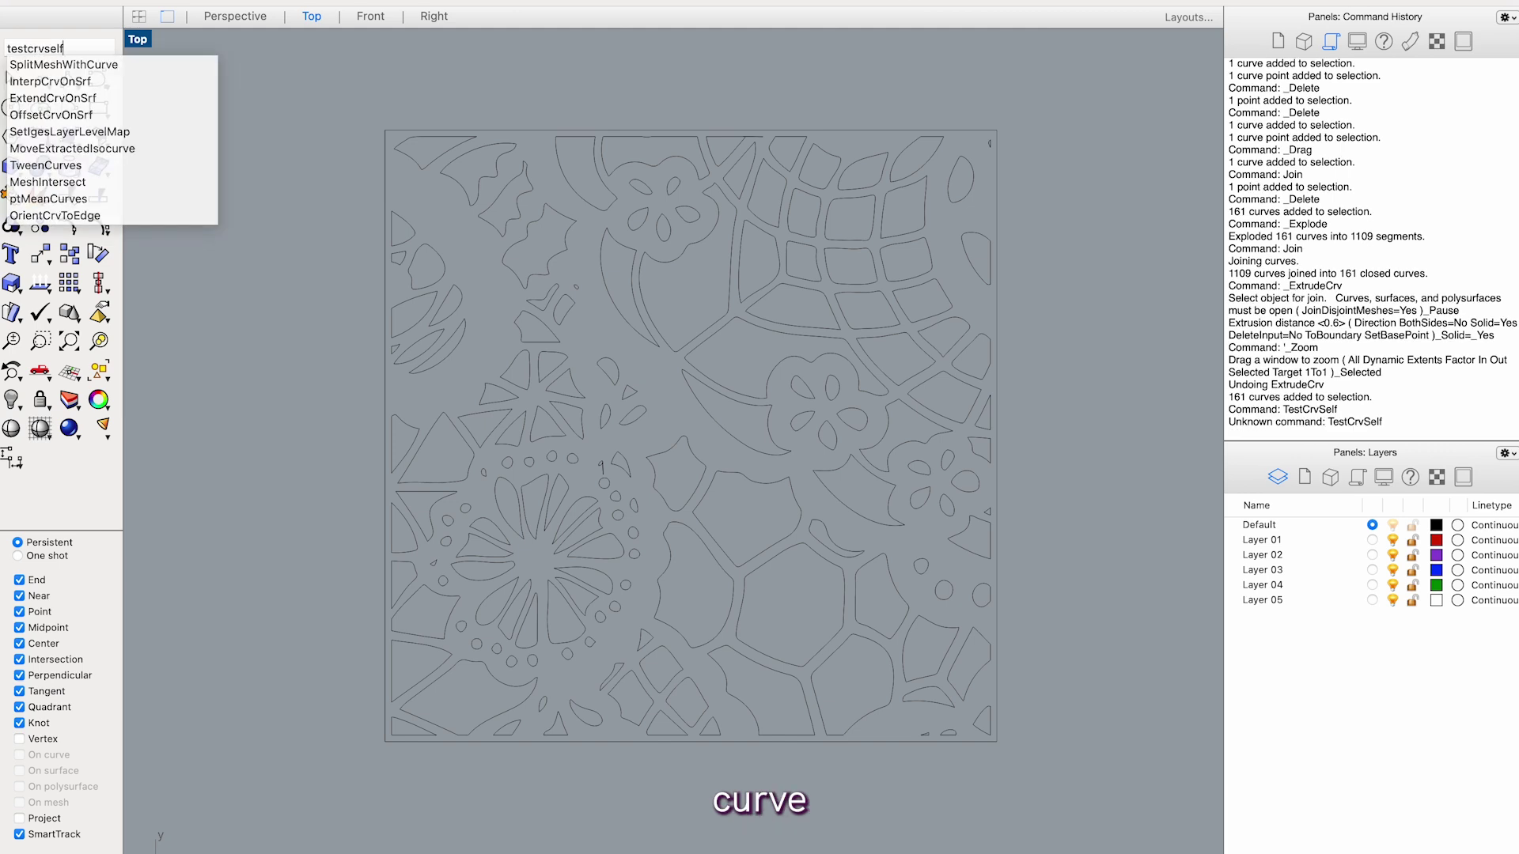
pyautogui.write('intersection')
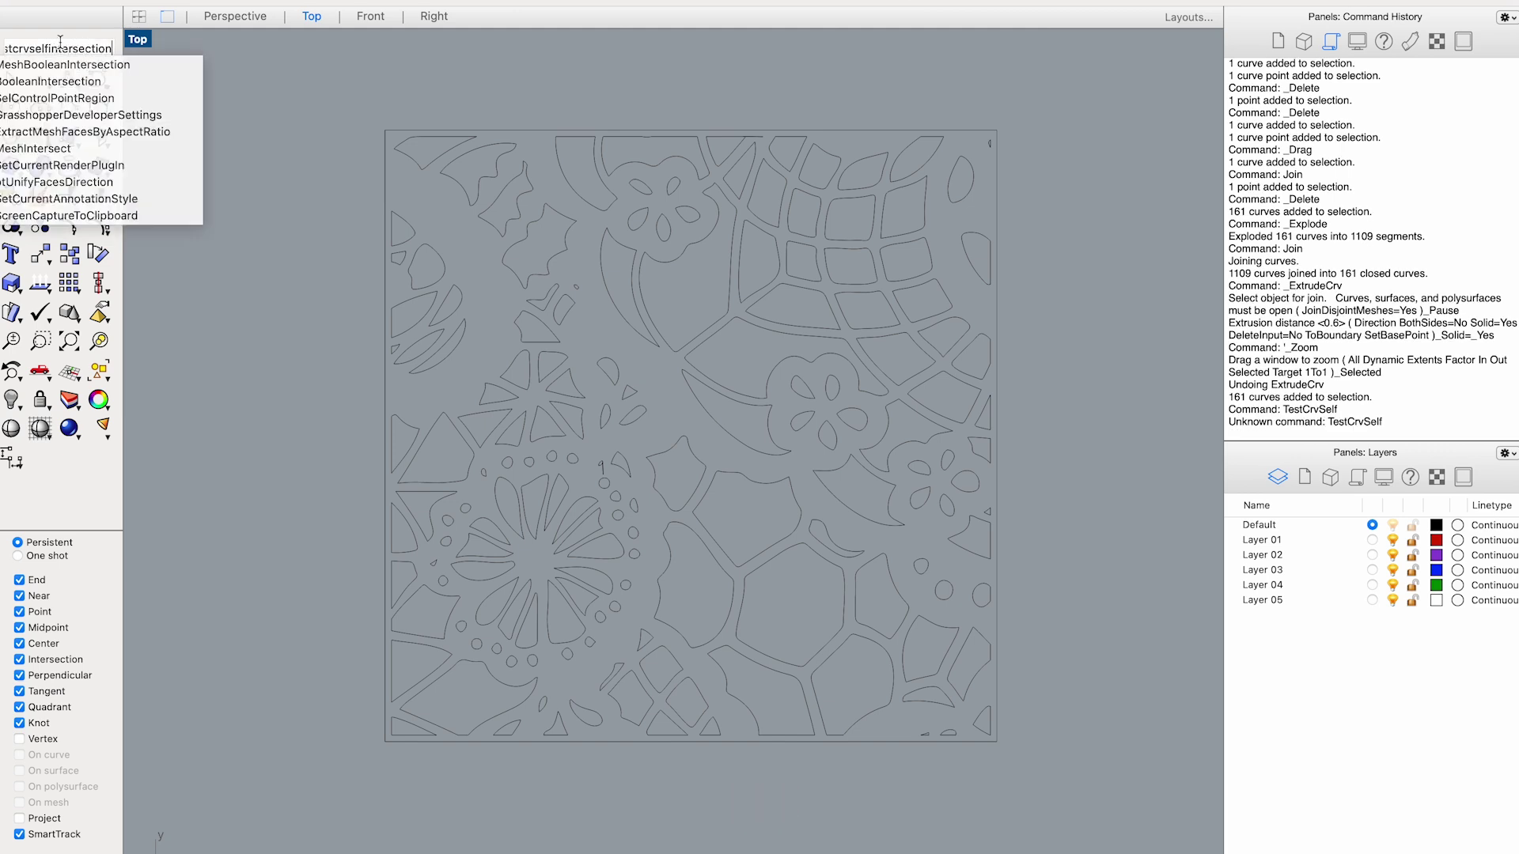
pyautogui.press('Return')
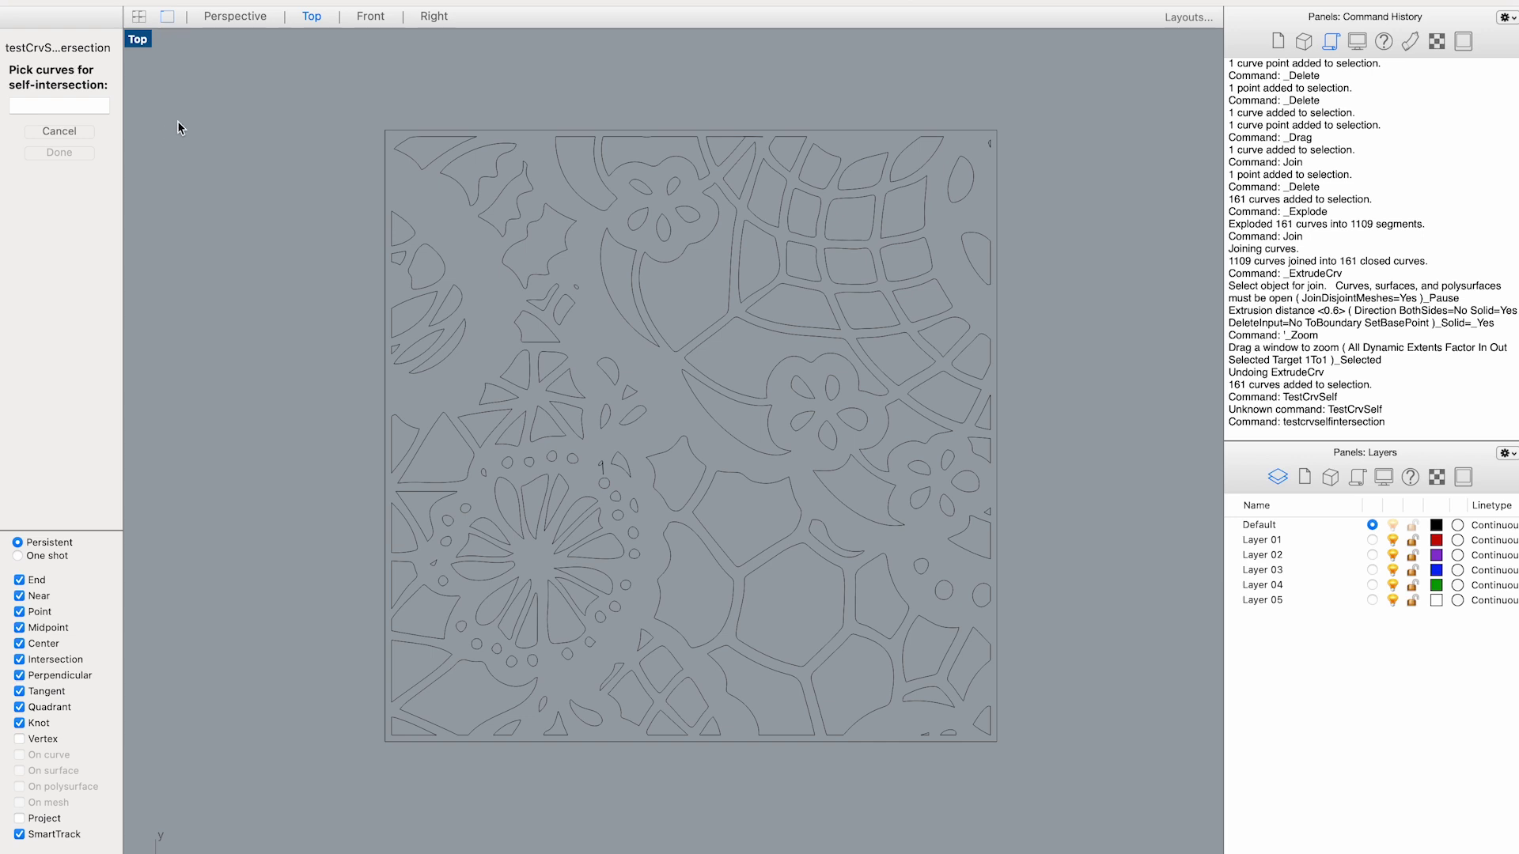
pyautogui.press('super+a')
pyautogui.press('Return')
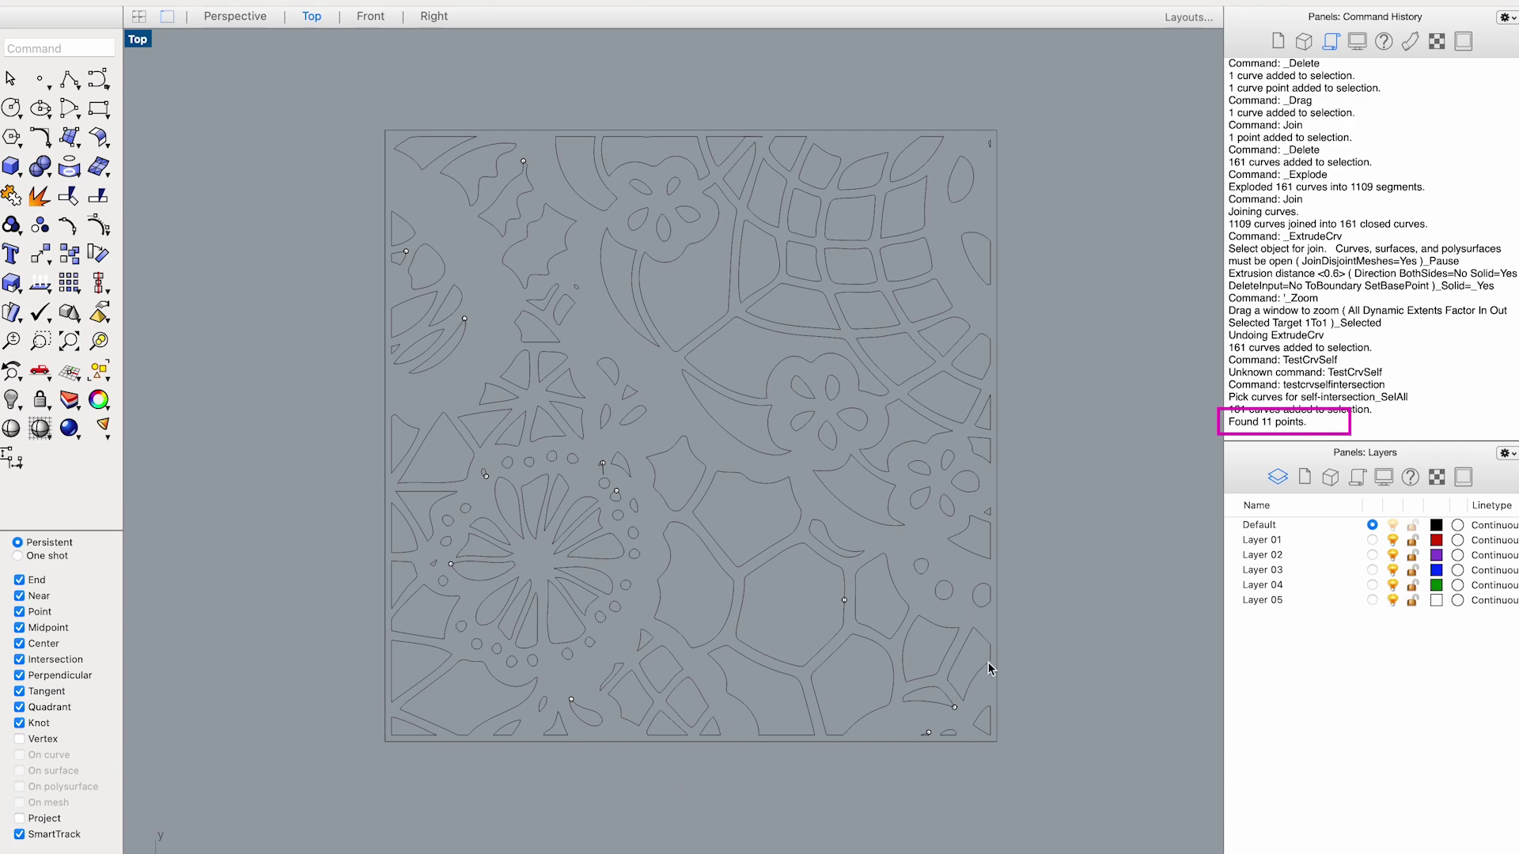
# Try to remove the small loop at a marked self-intersecting corner by moving its control point away and deleting two extra control points.
pyautogui.scroll(10, 957, 708)
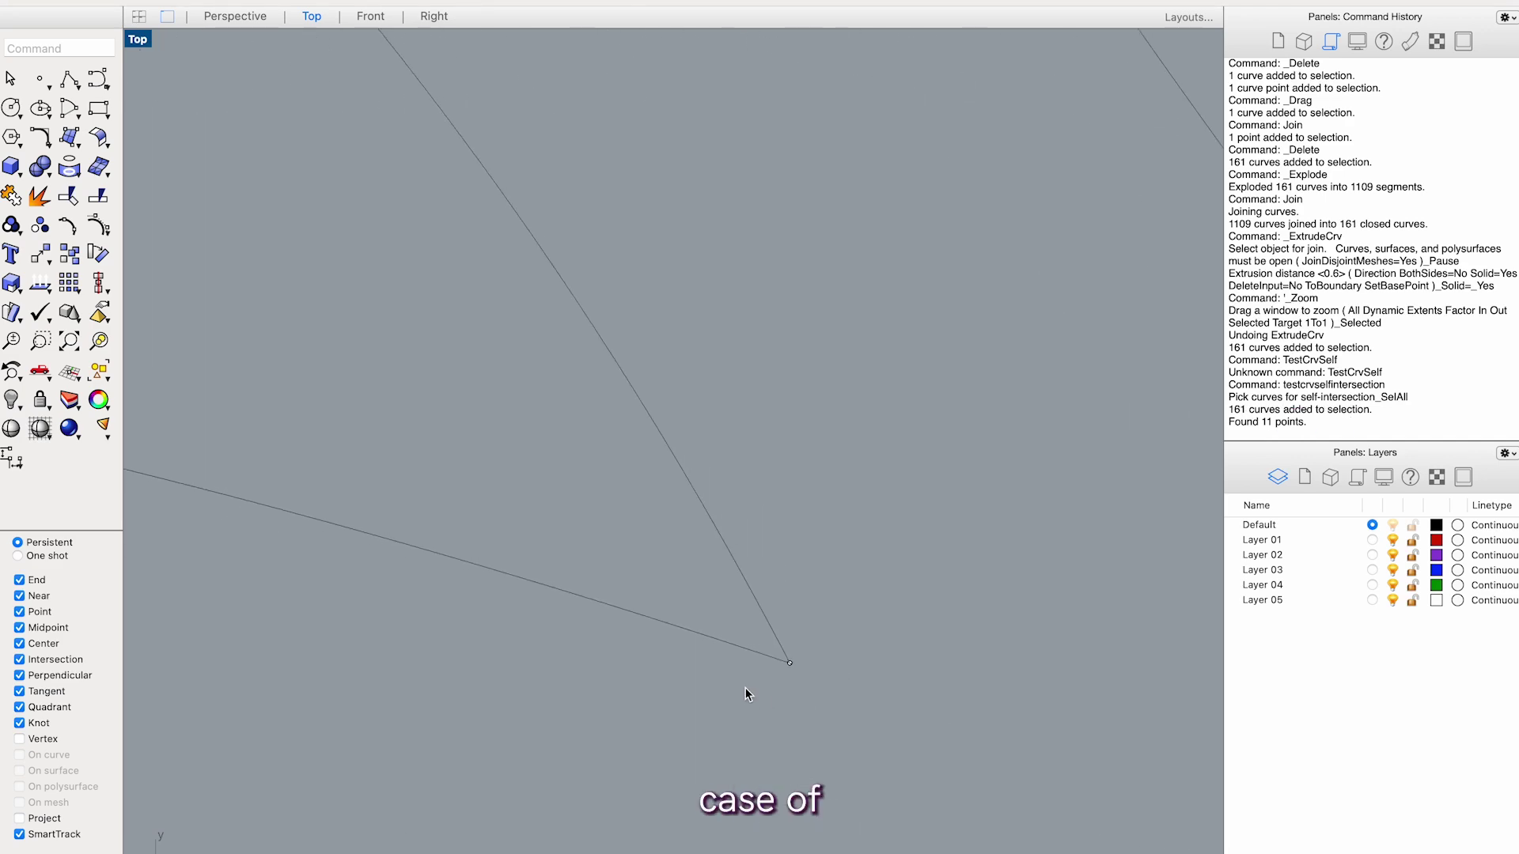
pyautogui.scroll(3, 780, 682)
pyautogui.scroll(8, 822, 603)
pyautogui.click(798, 631)
pyautogui.click(797, 632)
pyautogui.moveTo(797, 635); pyautogui.dragTo(837, 524)
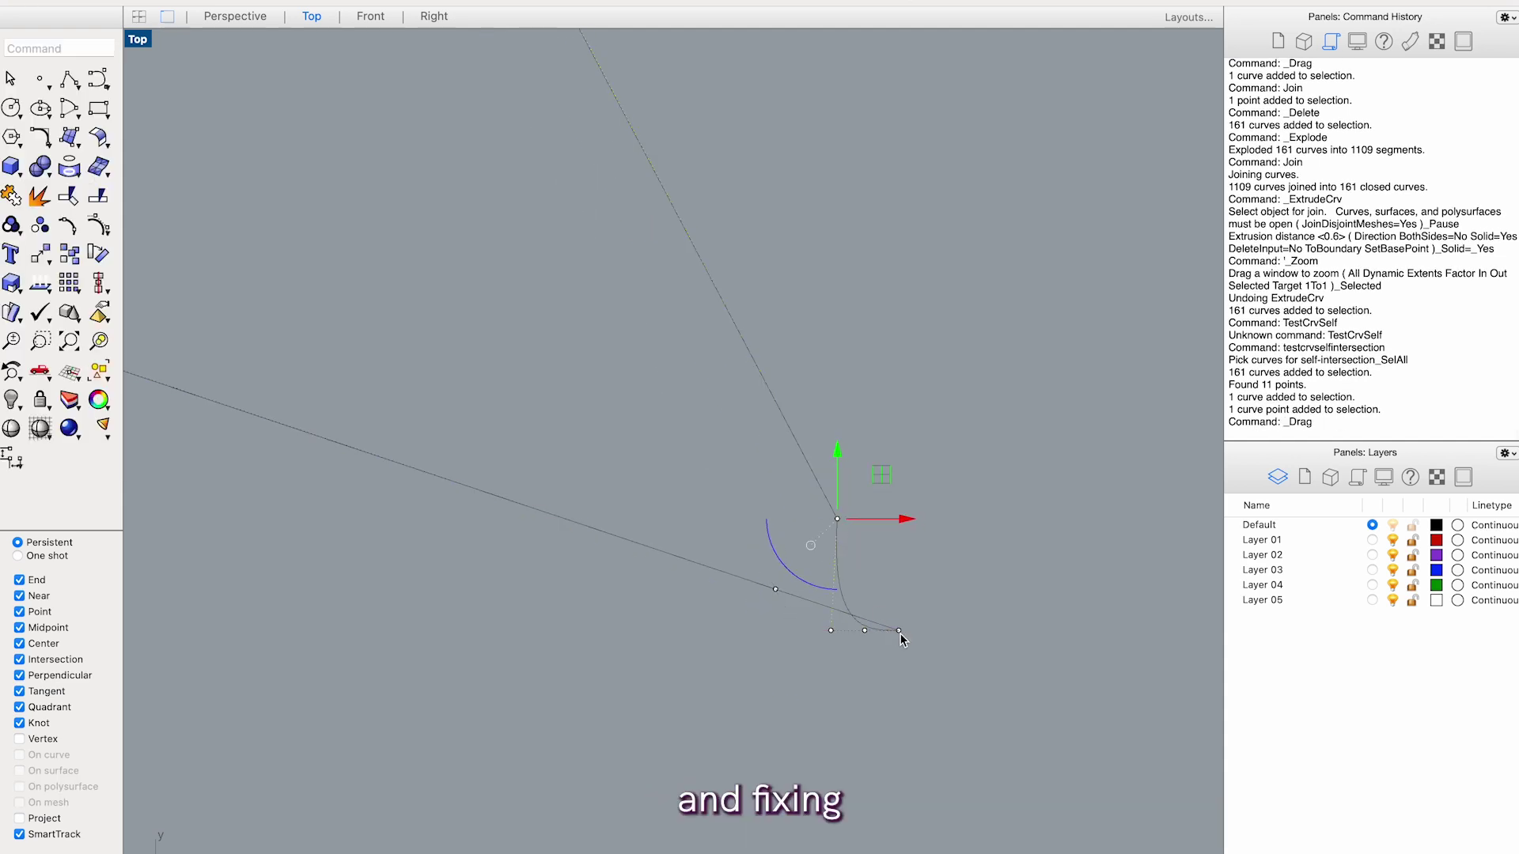
pyautogui.click(865, 630)
pyautogui.press('Delete')
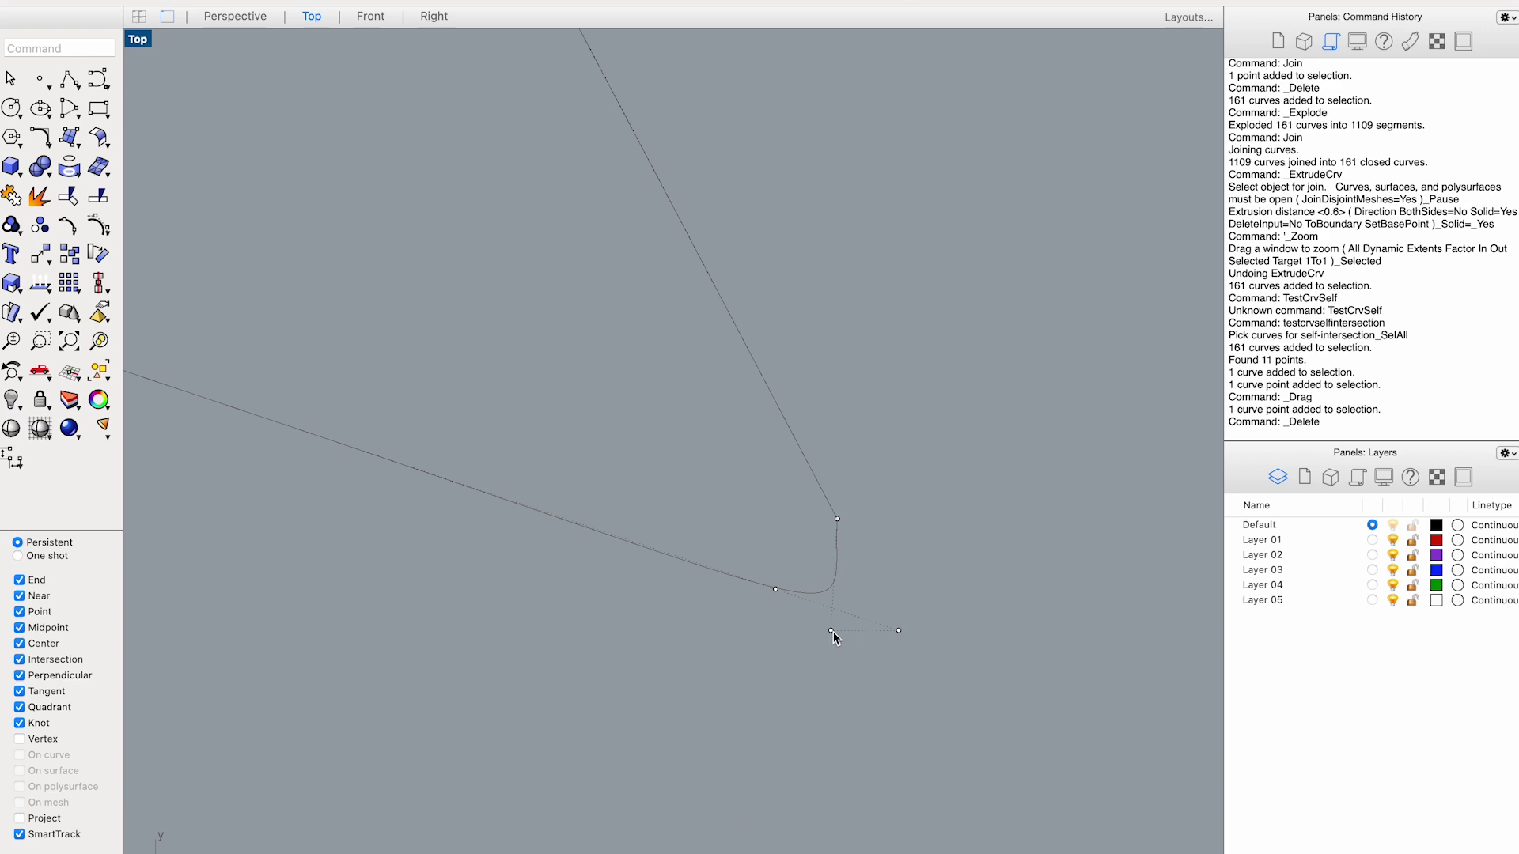
pyautogui.click(831, 630)
pyautogui.press('Delete')
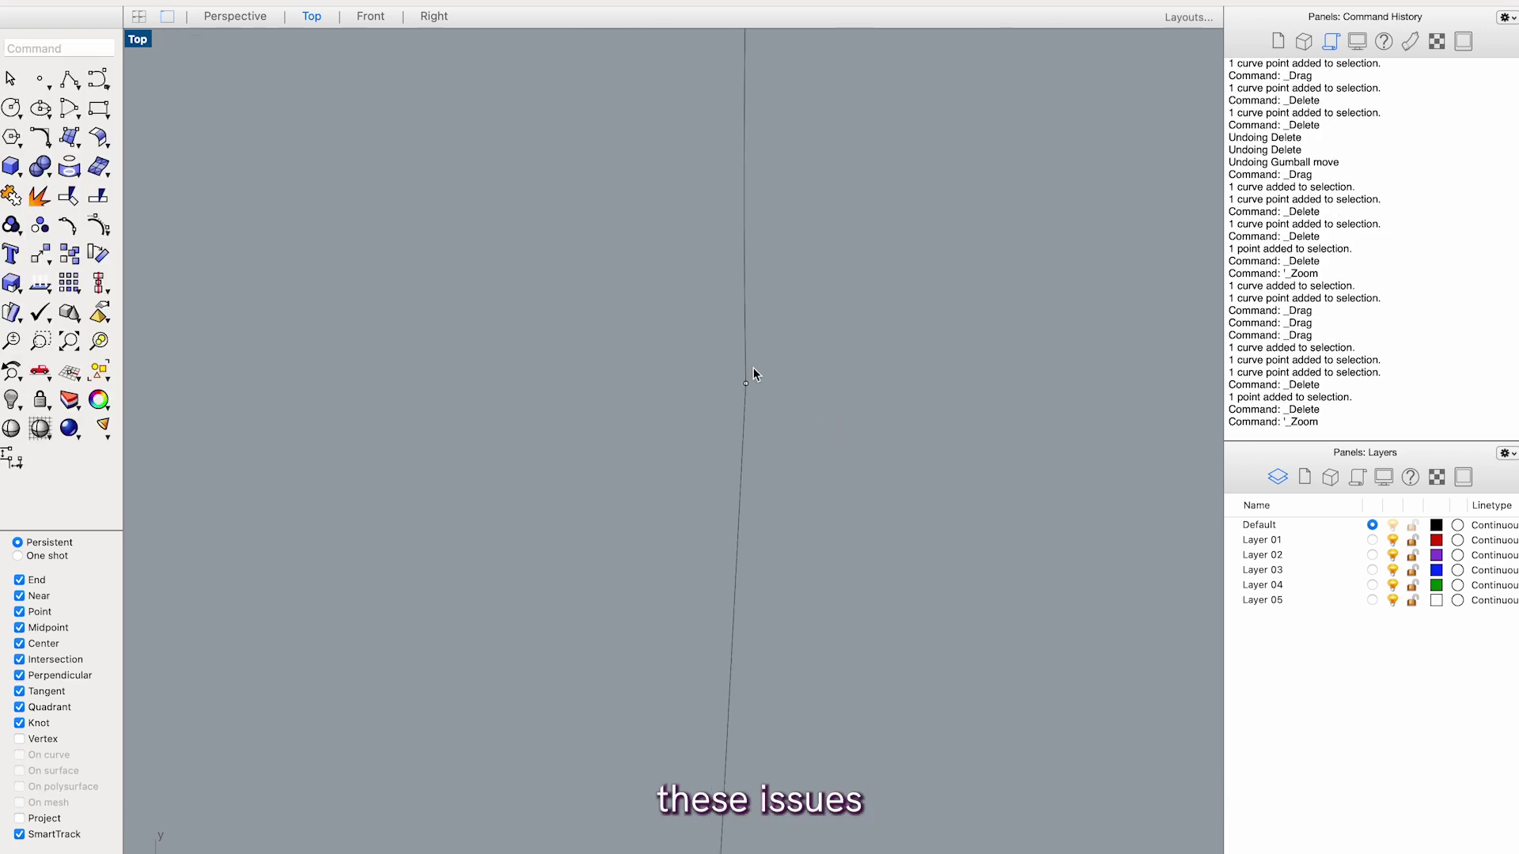
pyautogui.click(834, 373)
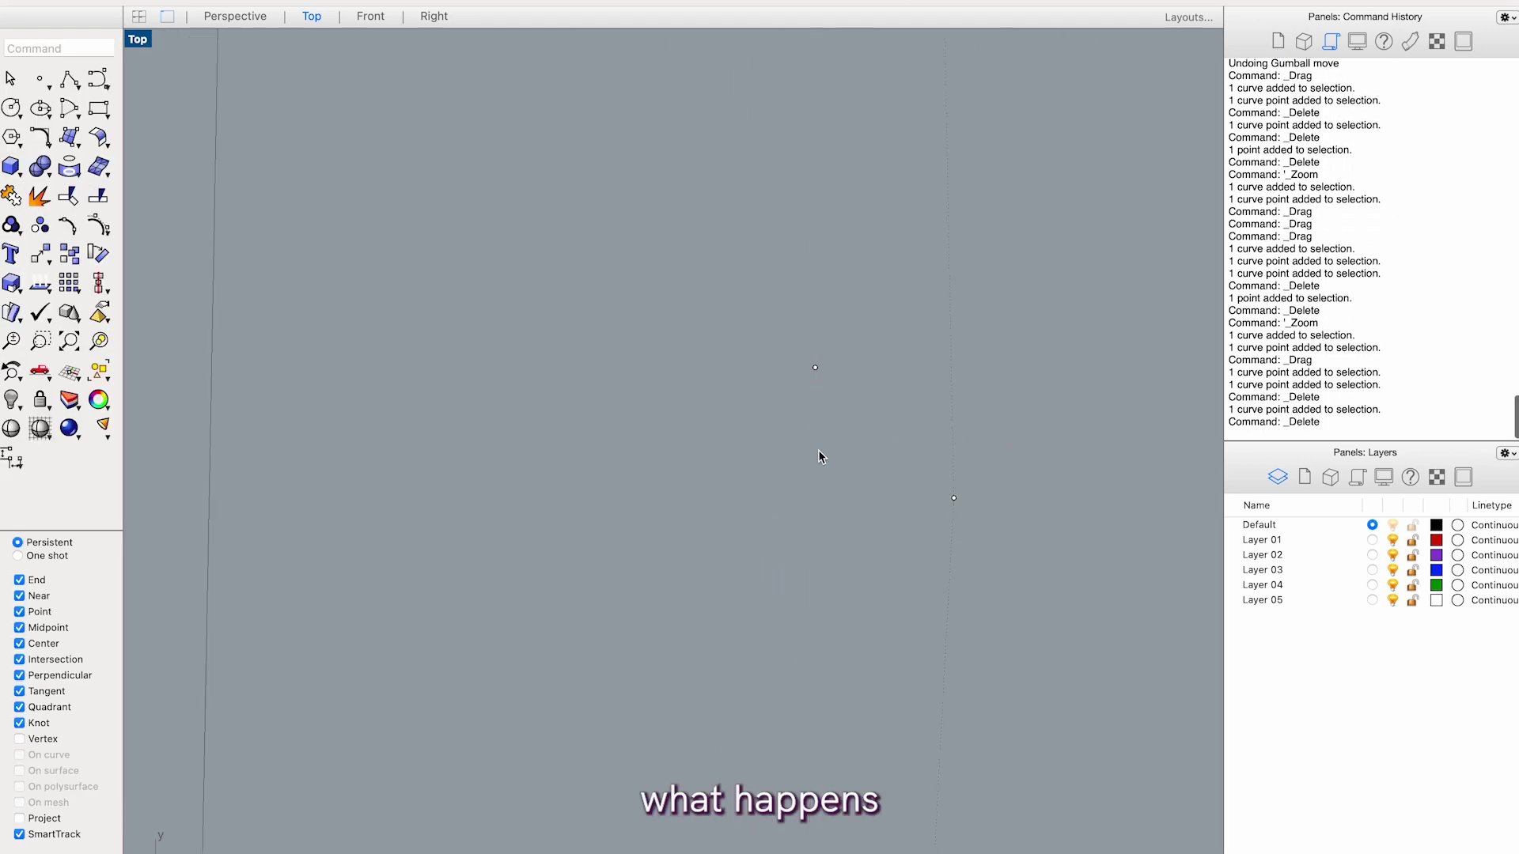
# Recheck all the lace curves for self-intersections with testcrvselfintersection and for open curves with SelOpenCrv.
pyautogui.write('Testcrvselfinter')
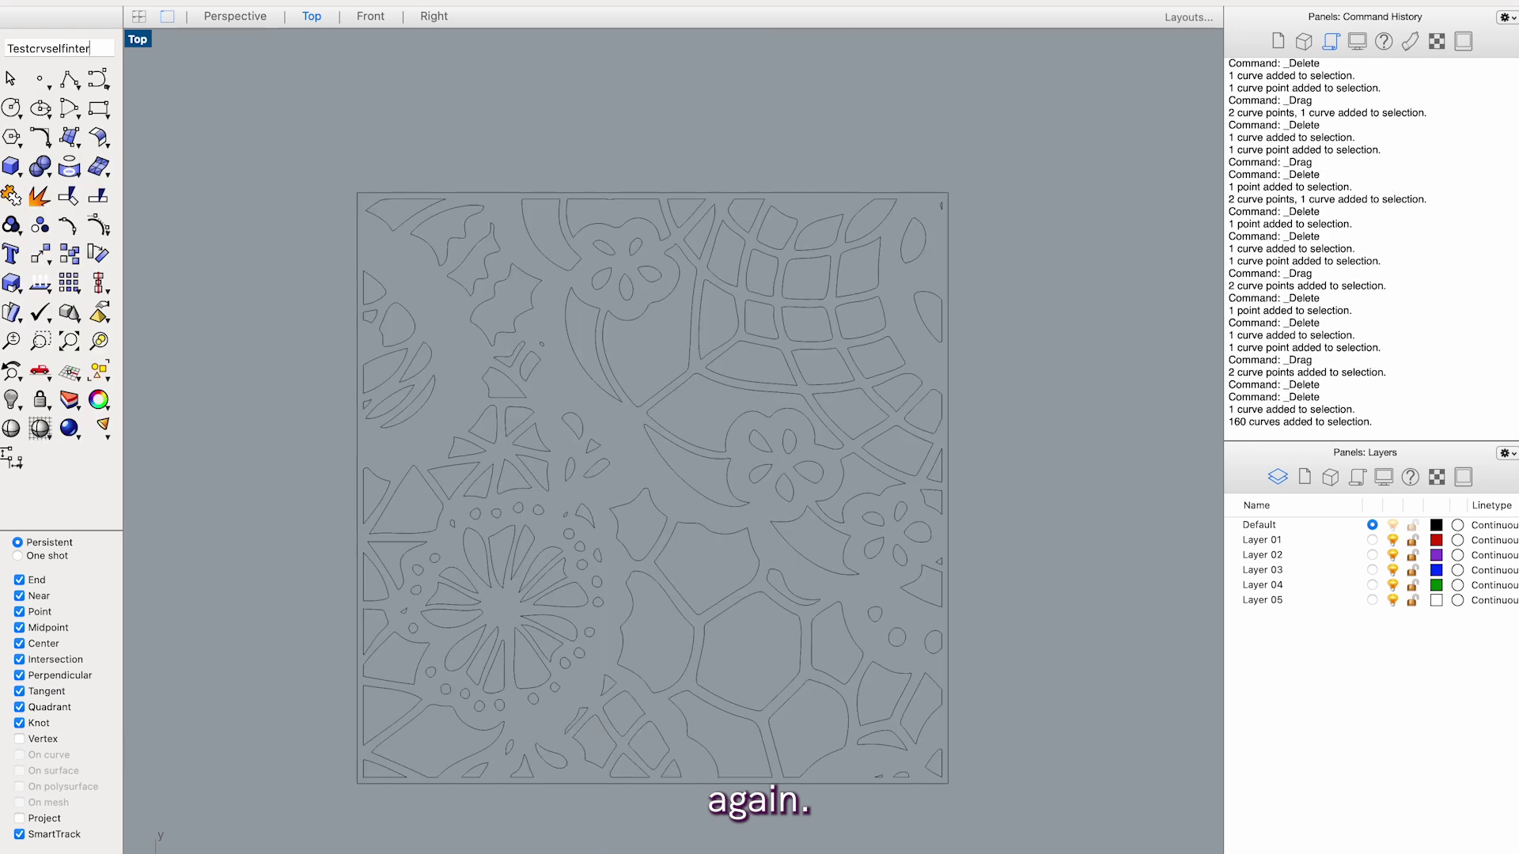
pyautogui.press('Return')
pyautogui.hotkey('ctrl', 'a')
pyautogui.press('Return')
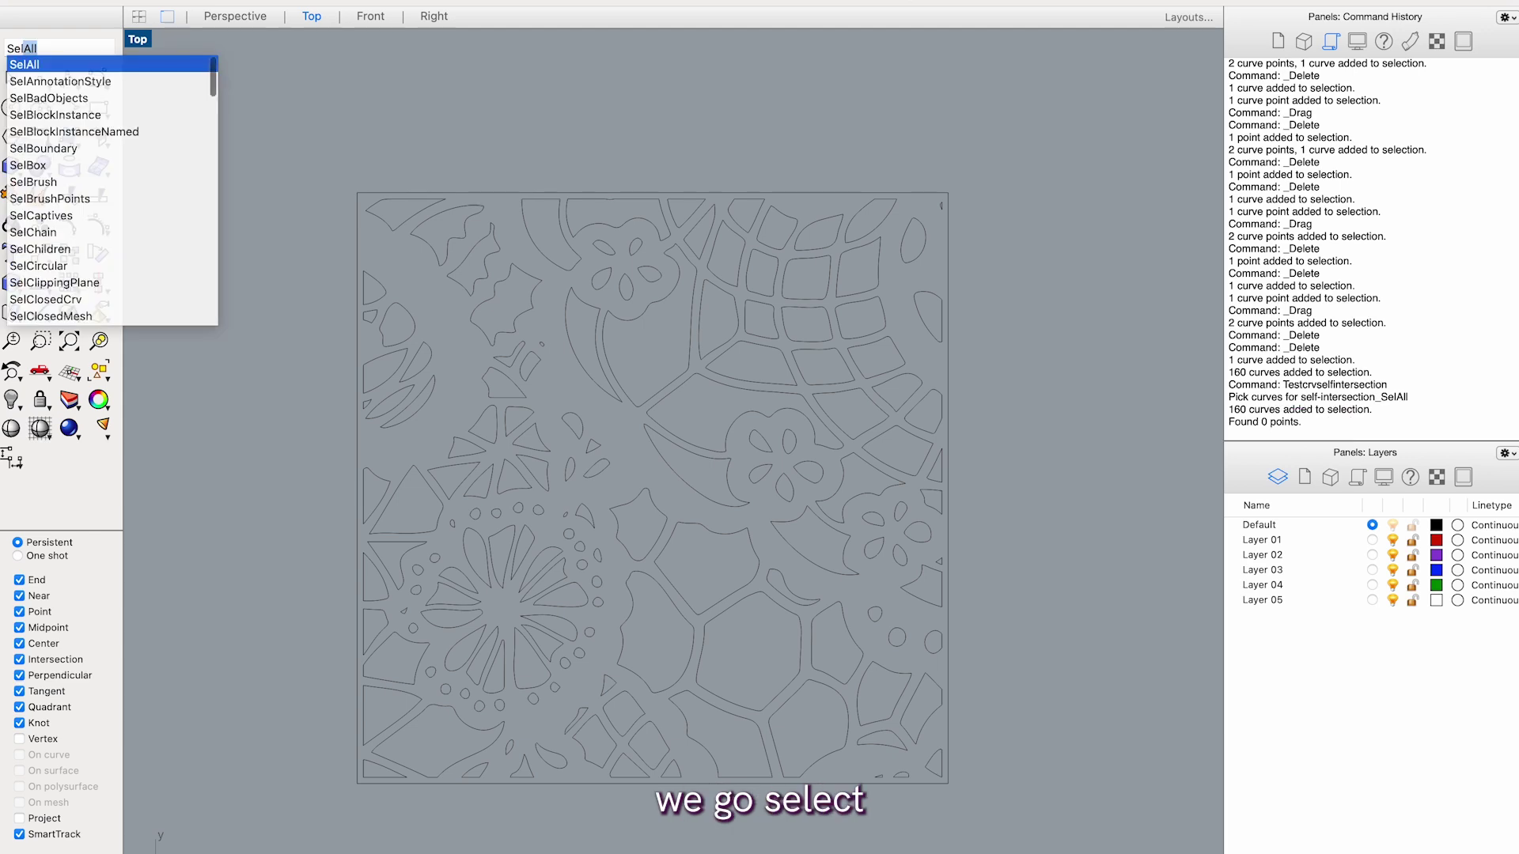
pyautogui.write('OpenCrv')
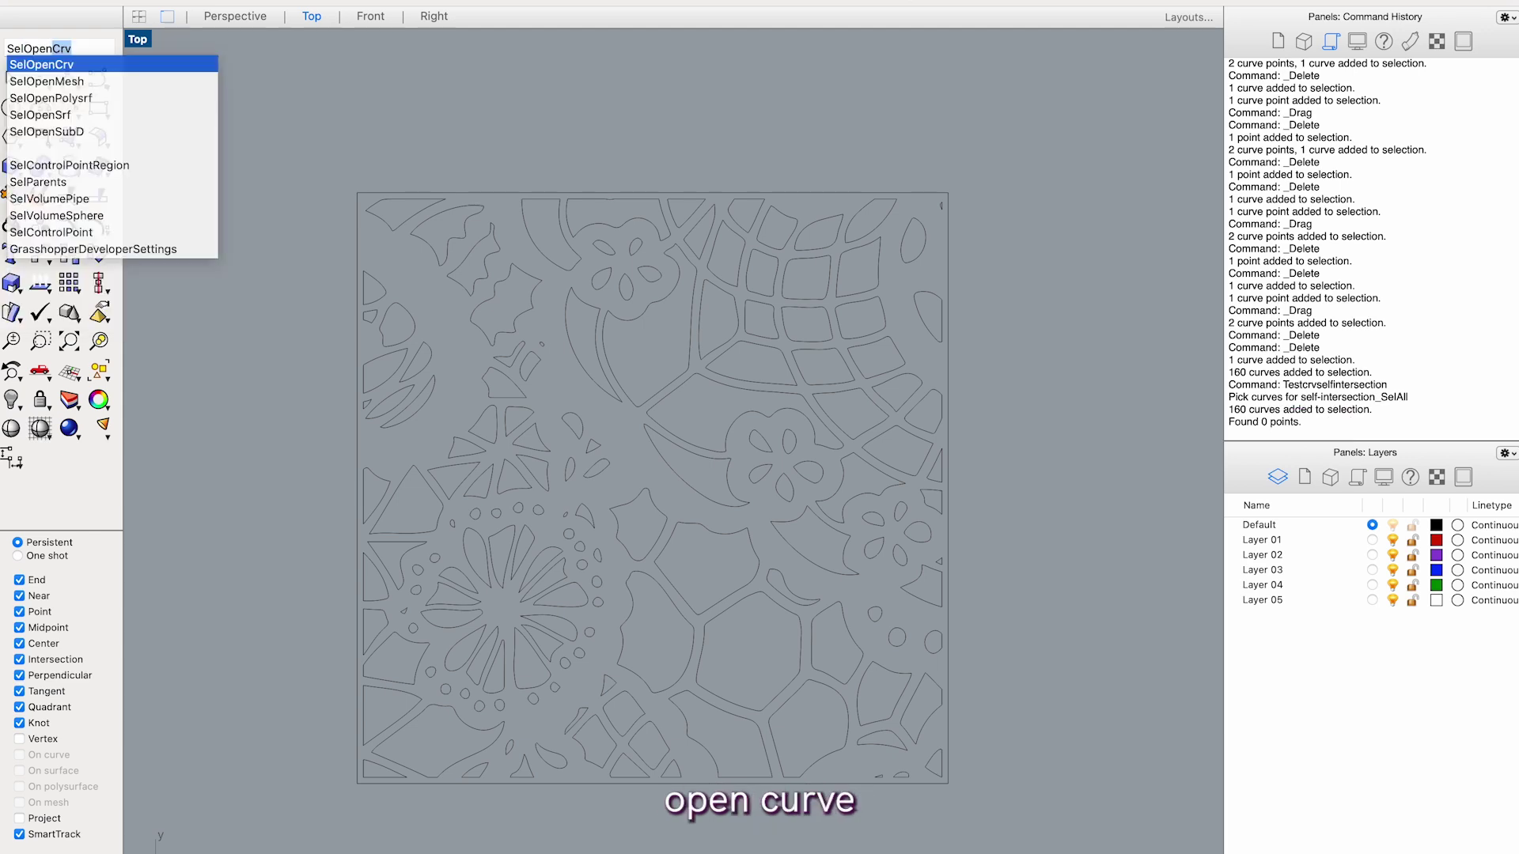
pyautogui.press('Return')
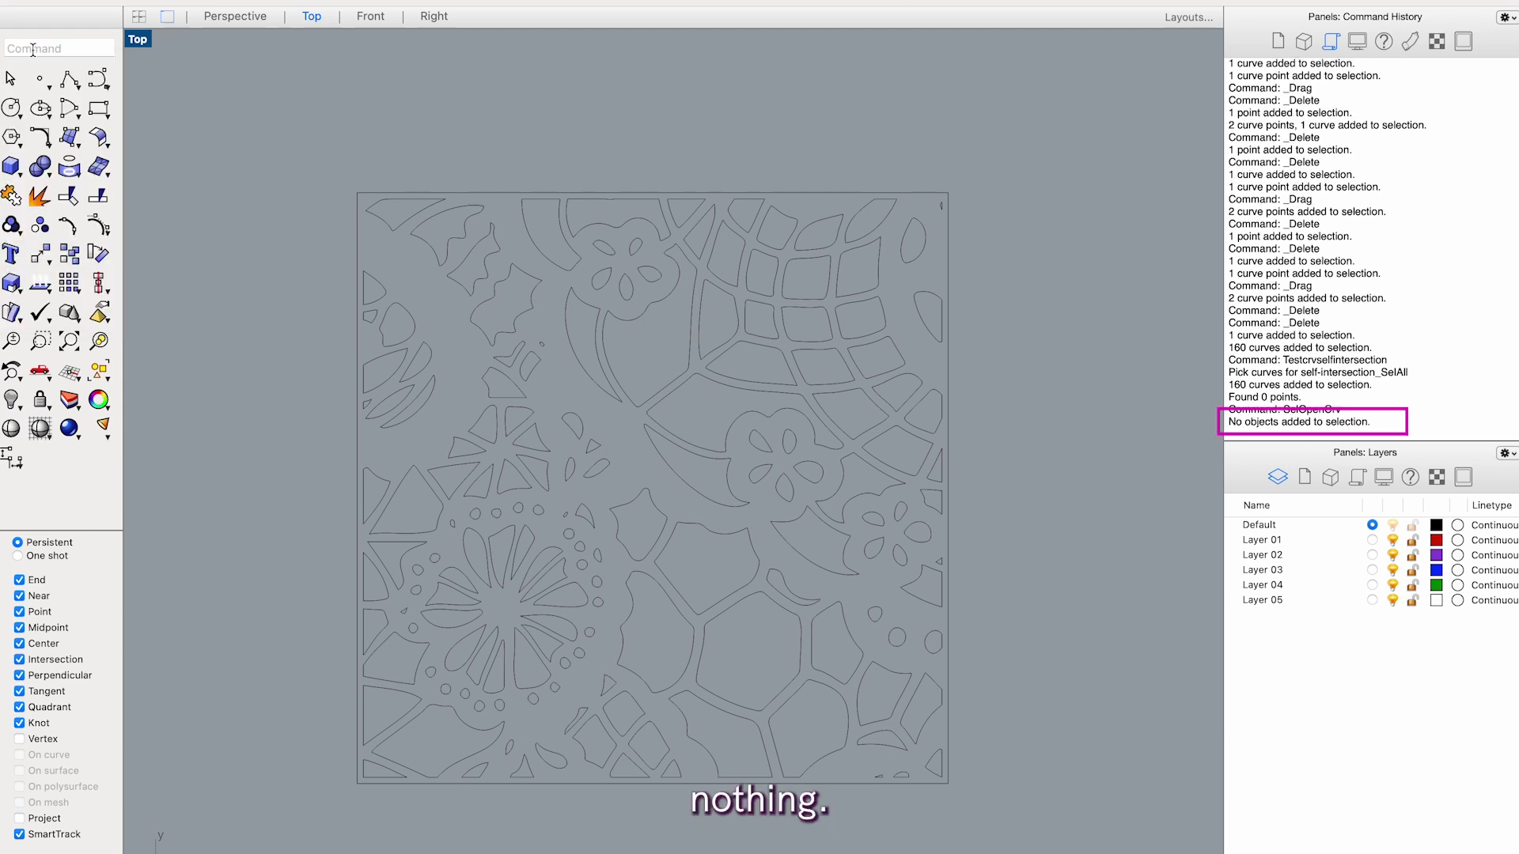
# Extrude all the repaired lace curves as a solid using Extrude closed planar curve.
pyautogui.click(19, 176)
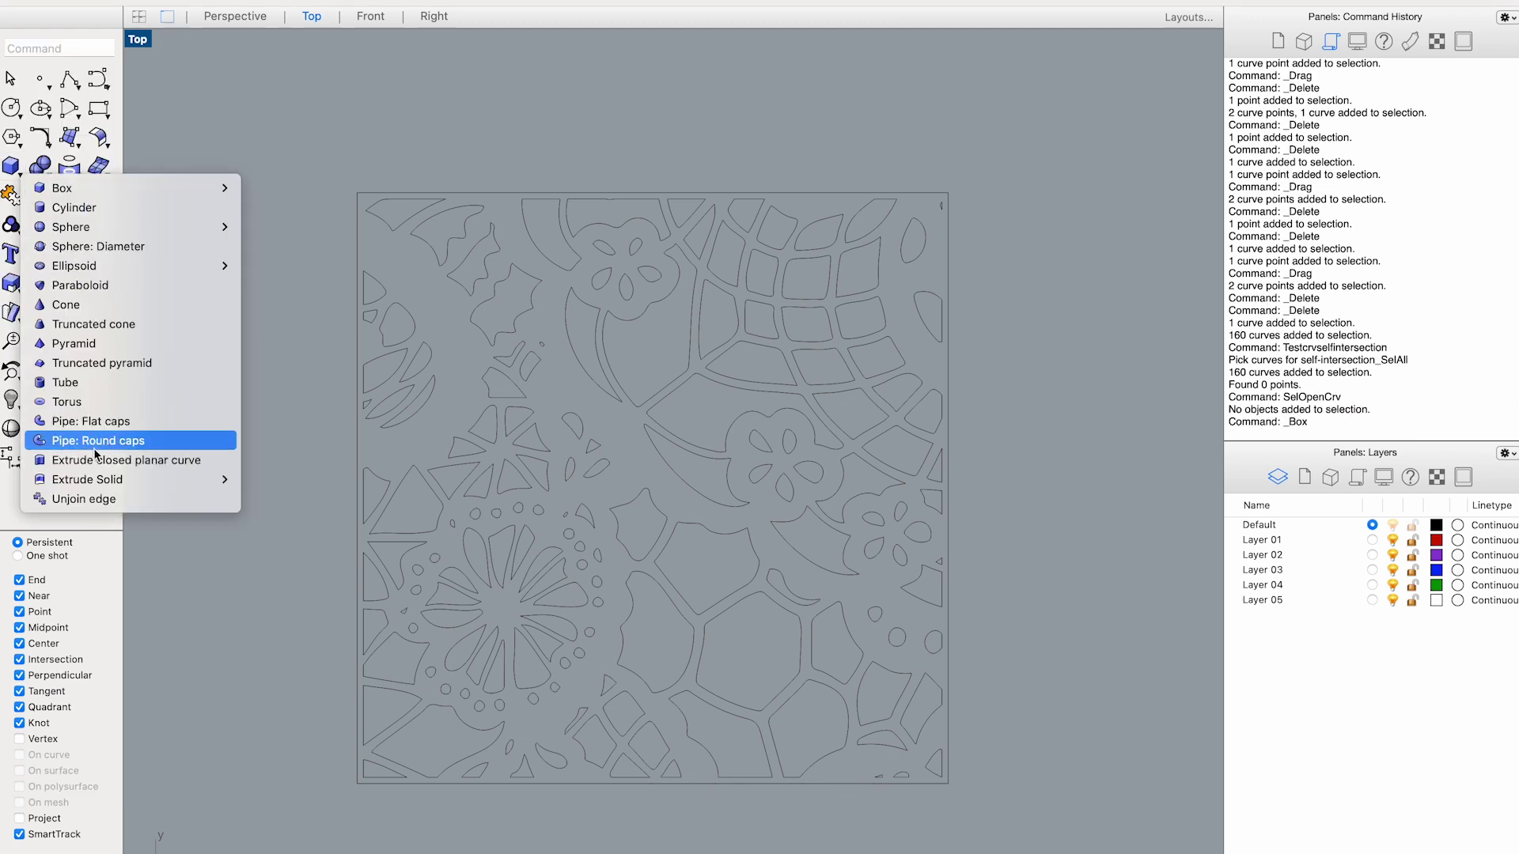
pyautogui.click(118, 460)
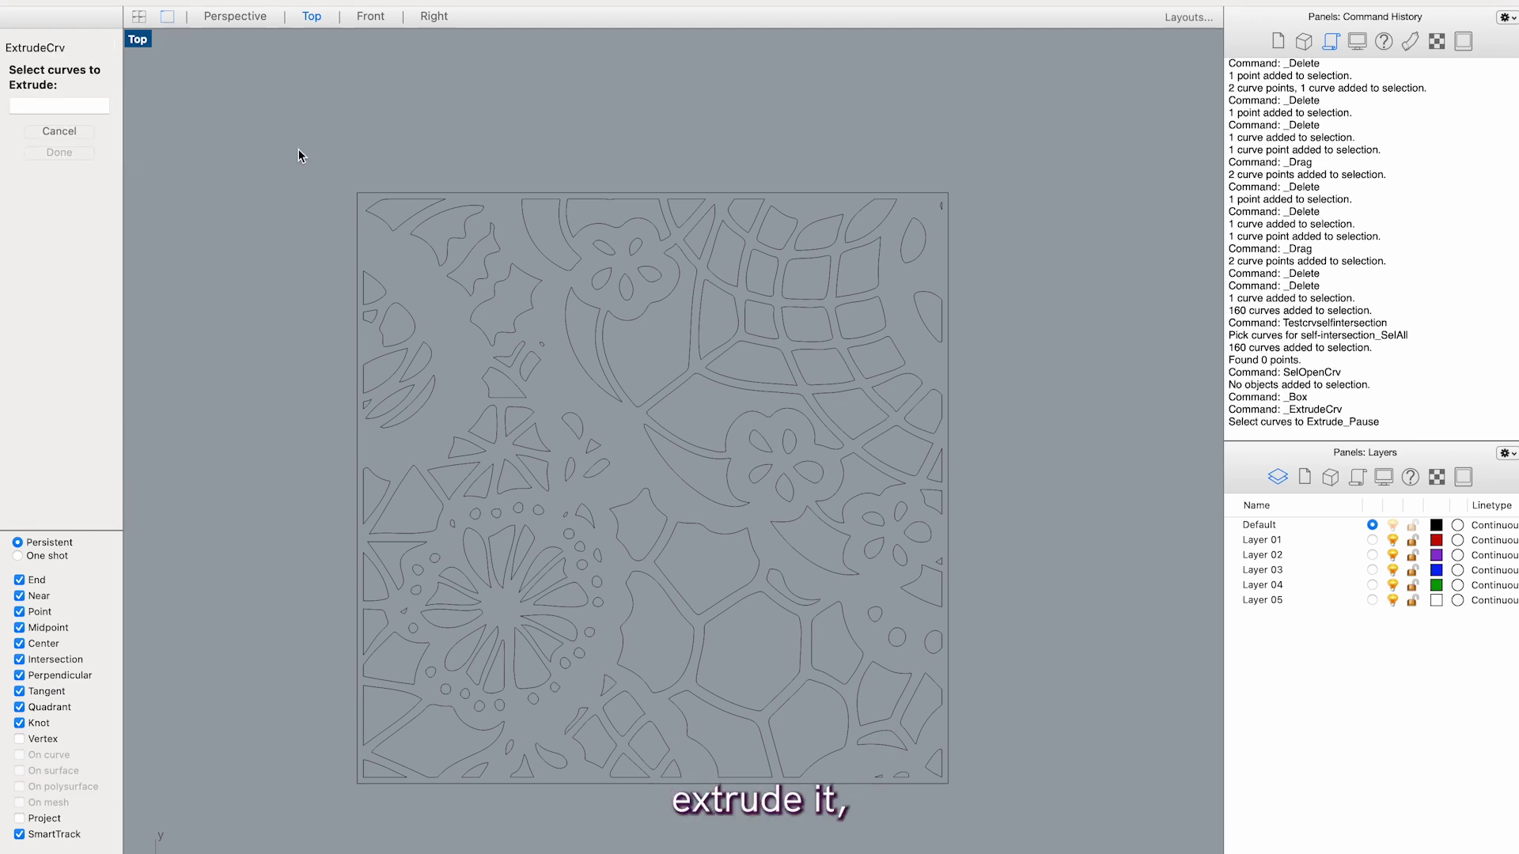
pyautogui.press('super+a')
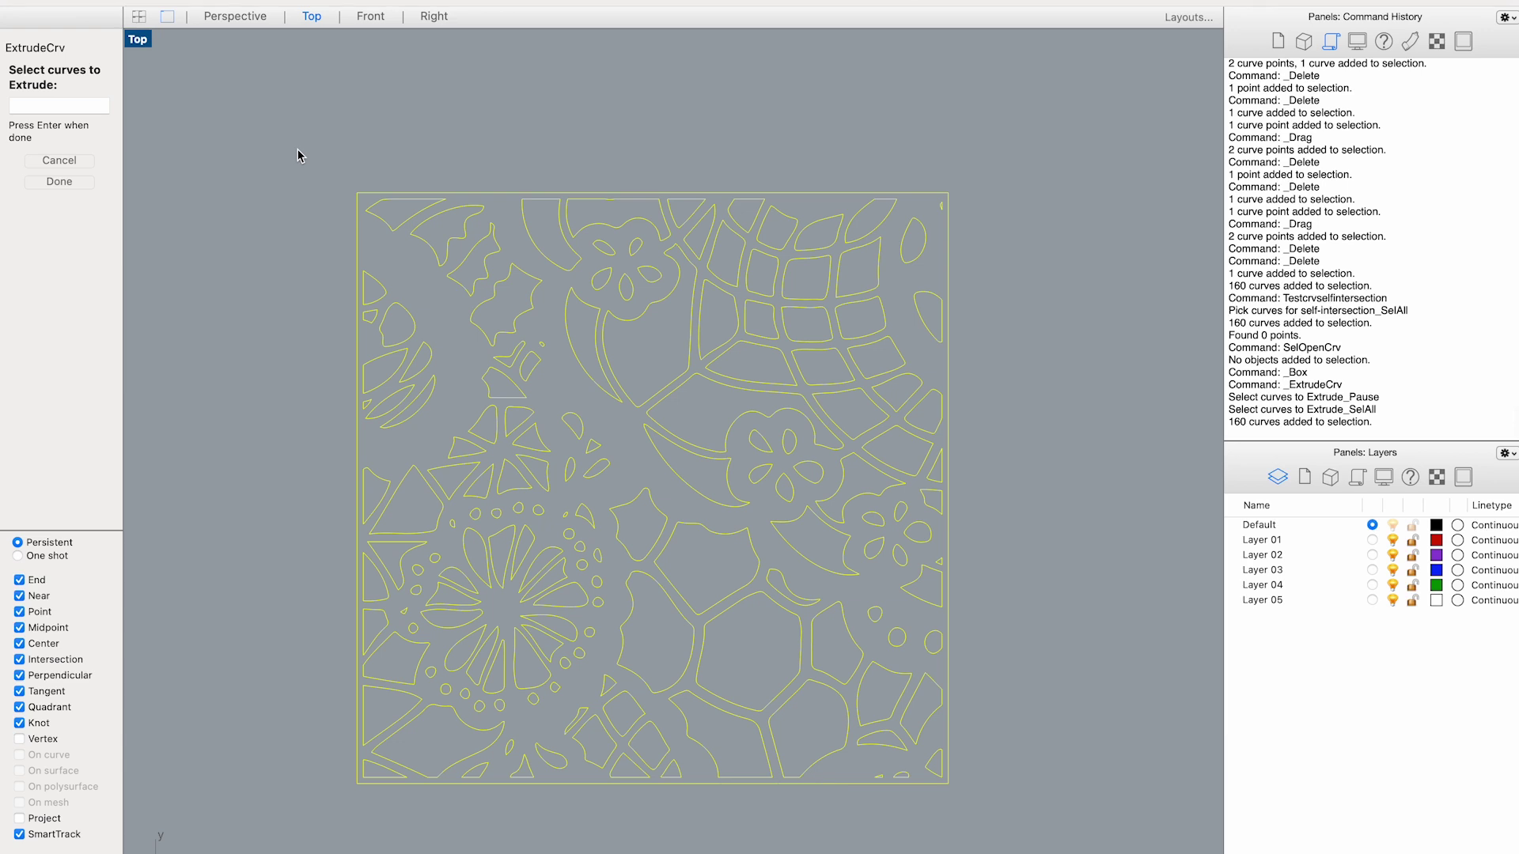
pyautogui.press('Return')
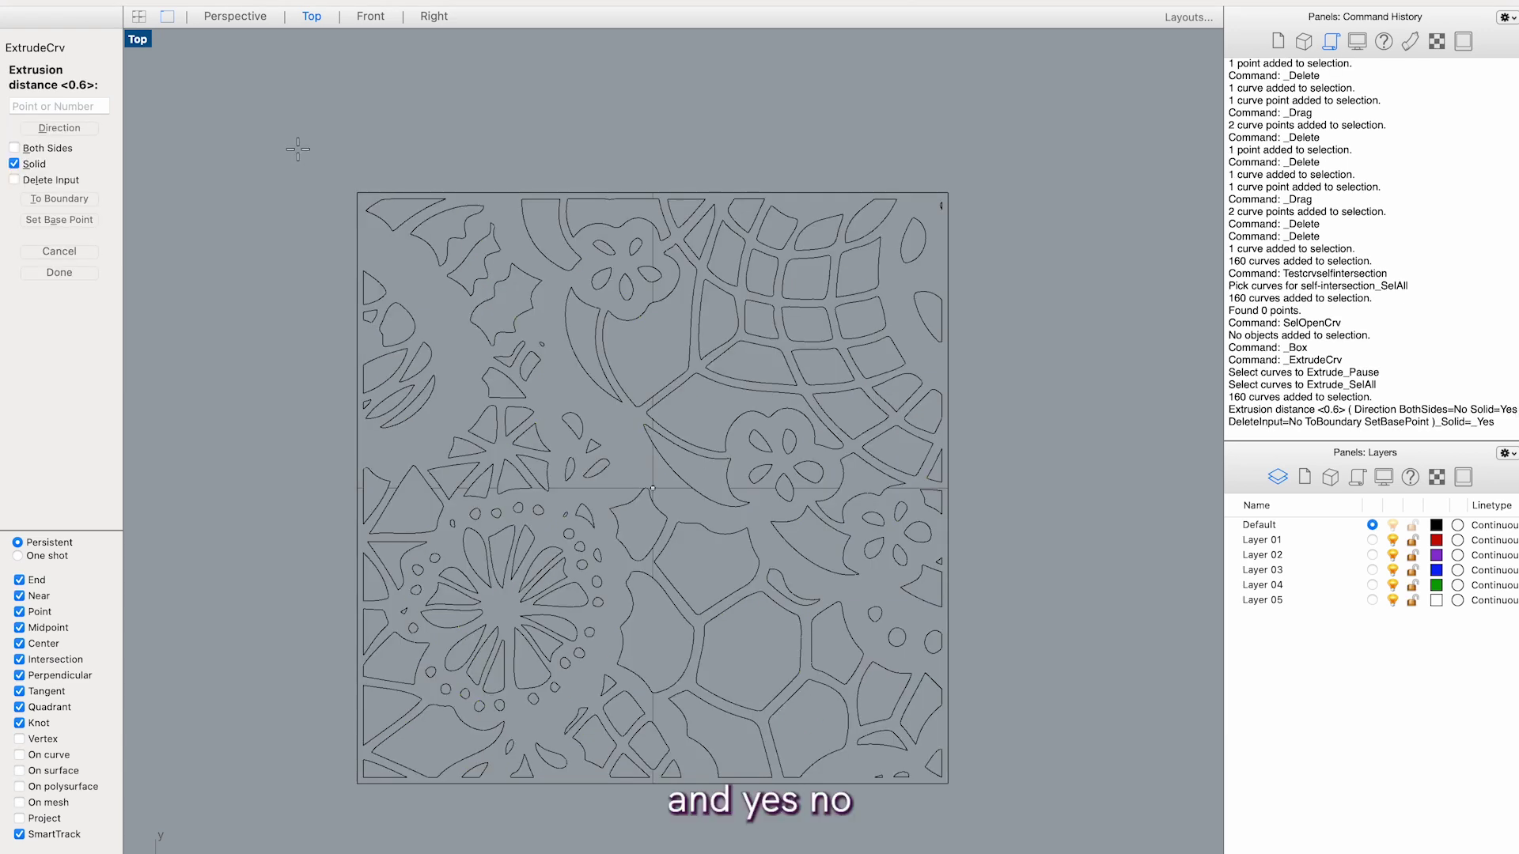